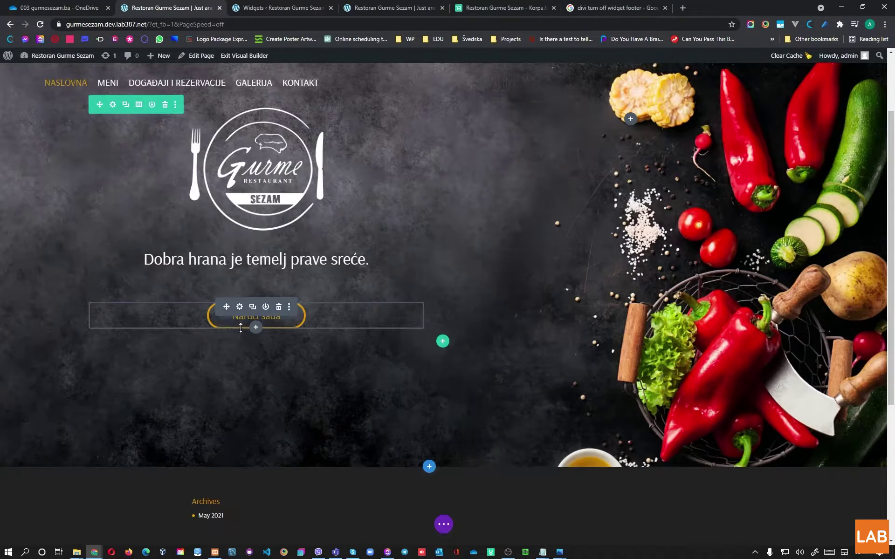
# Step: Add a Text module below the Naruči sada button, clear its placeholder text, and open Add Media
pyautogui.click(256, 327)
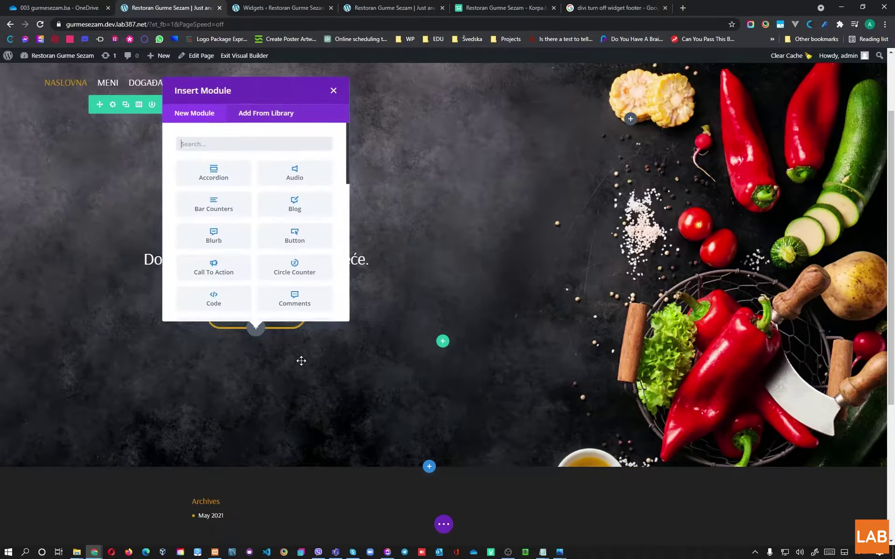
pyautogui.scroll(-10, 280, 192)
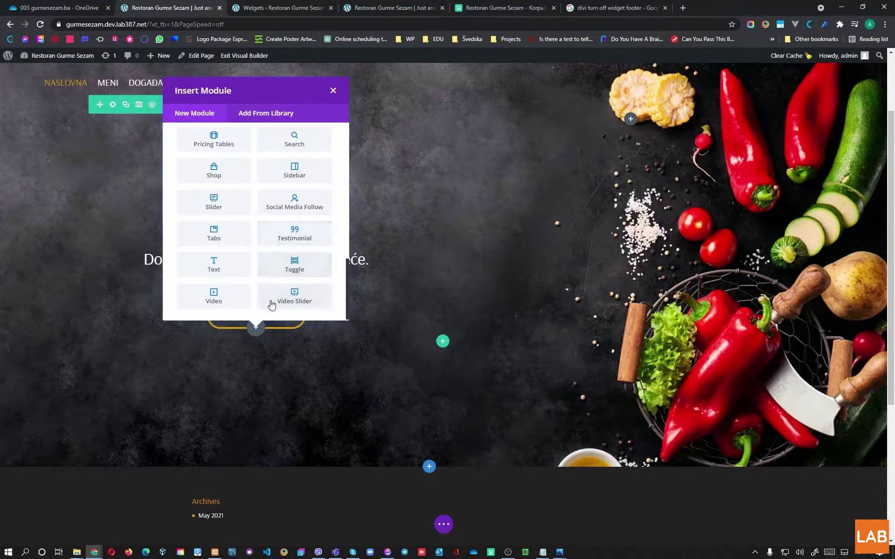
pyautogui.click(221, 276)
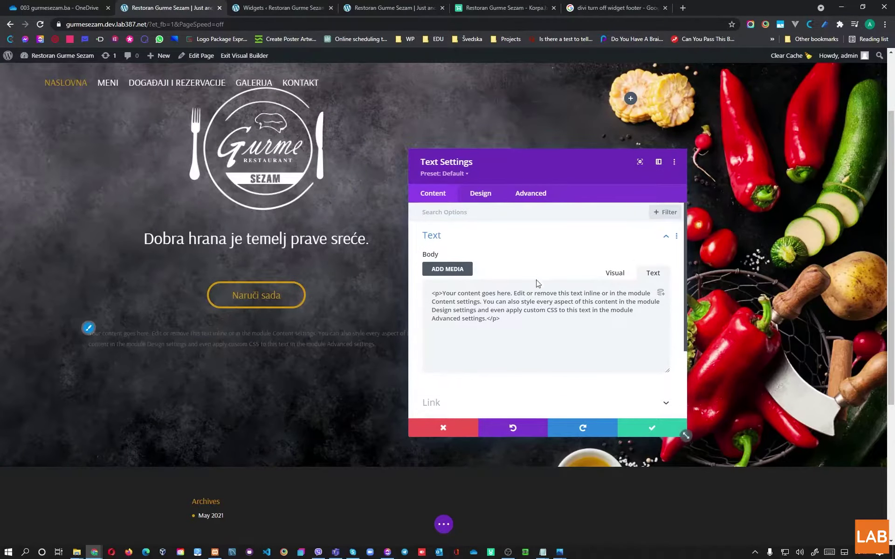
pyautogui.tripleClick(479, 304)
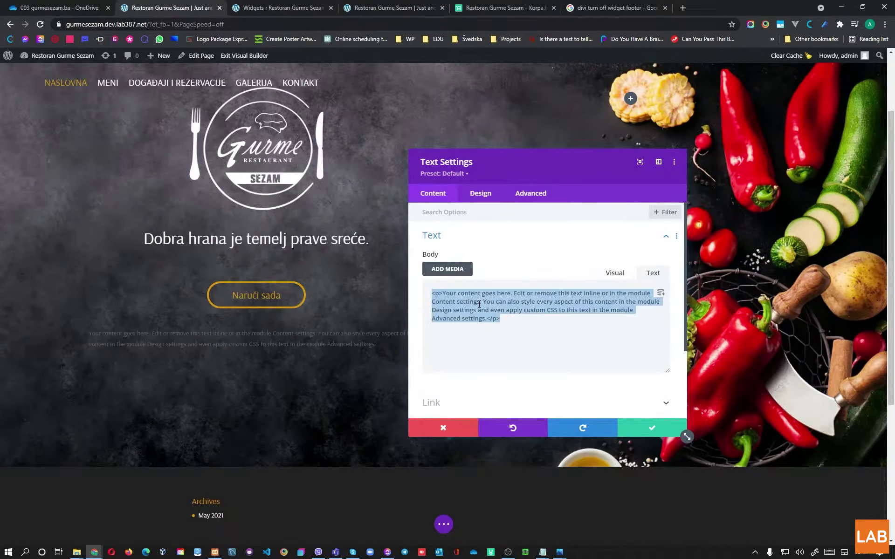
pyautogui.press('BackSpace')
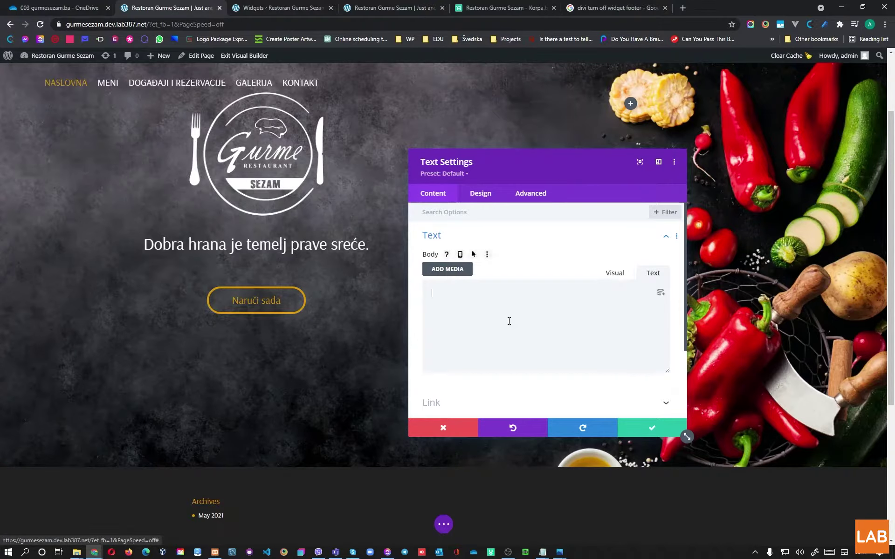
pyautogui.click(464, 272)
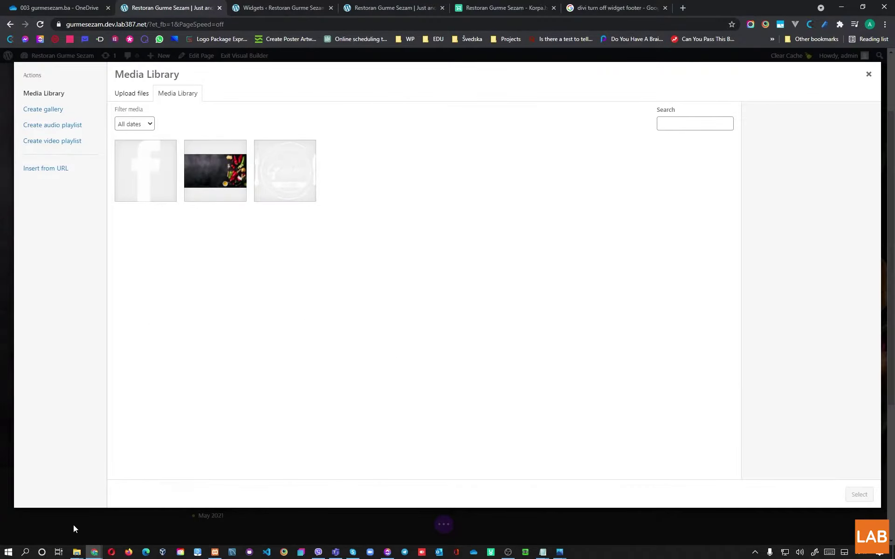
# Step: Drag all four icon PNGs from the ikonice folder into the WordPress Media Library
pyautogui.moveTo(77, 551)
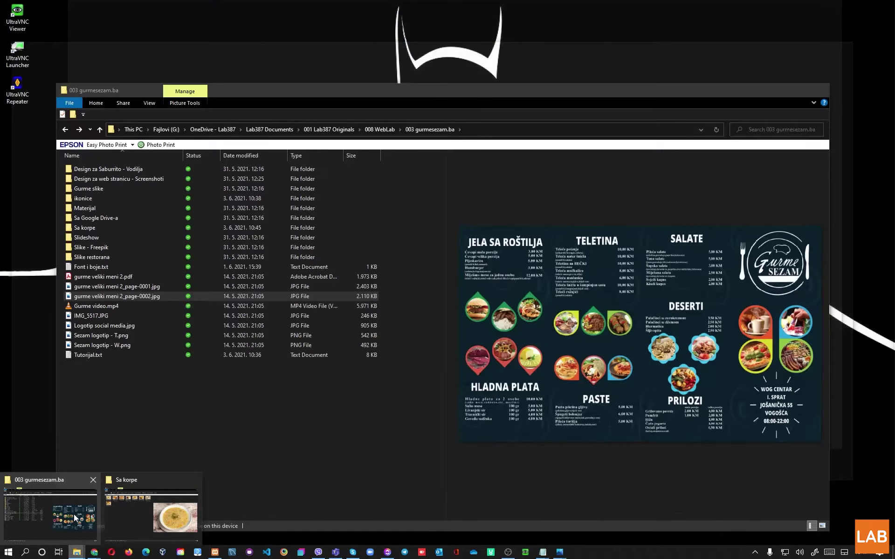
pyautogui.click(73, 513)
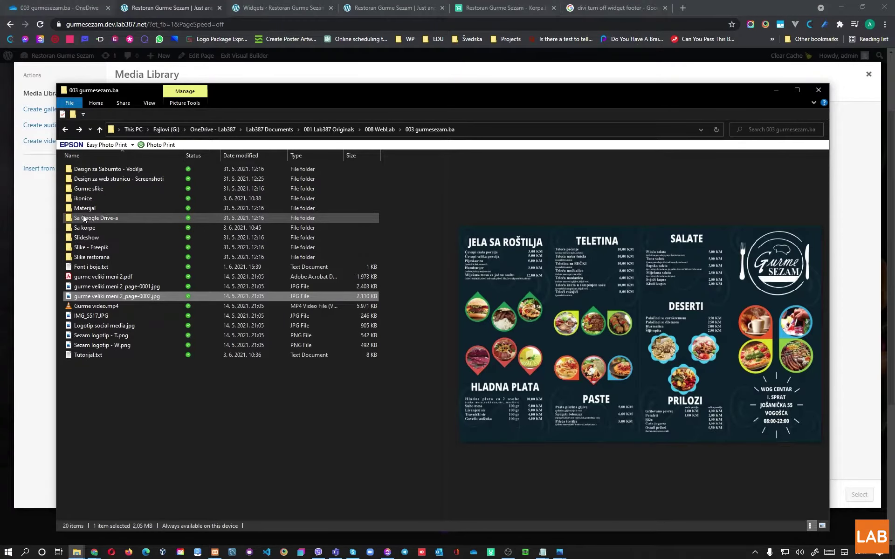
pyautogui.doubleClick(82, 199)
pyautogui.moveTo(267, 232); pyautogui.dragTo(60, 233)
pyautogui.moveTo(81, 191); pyautogui.dragTo(225, 89)
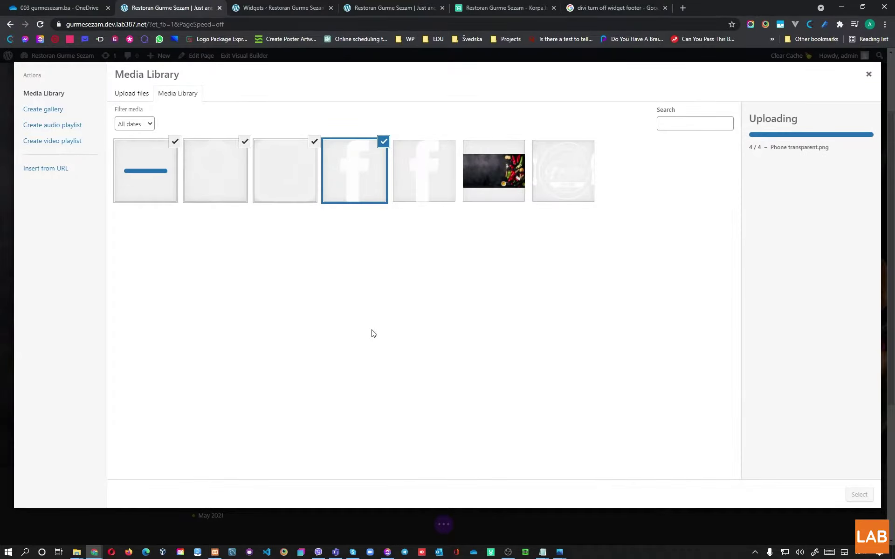
# Step: Choose Facebook-icon-1.png, copy its file URL, and insert it into the Text module
pyautogui.click(279, 180)
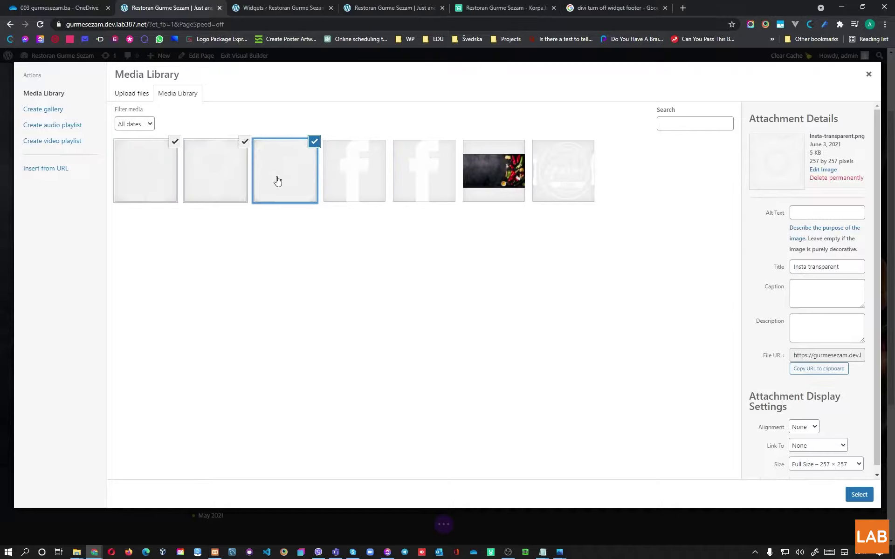
pyautogui.click(206, 182)
pyautogui.click(157, 179)
pyautogui.click(334, 183)
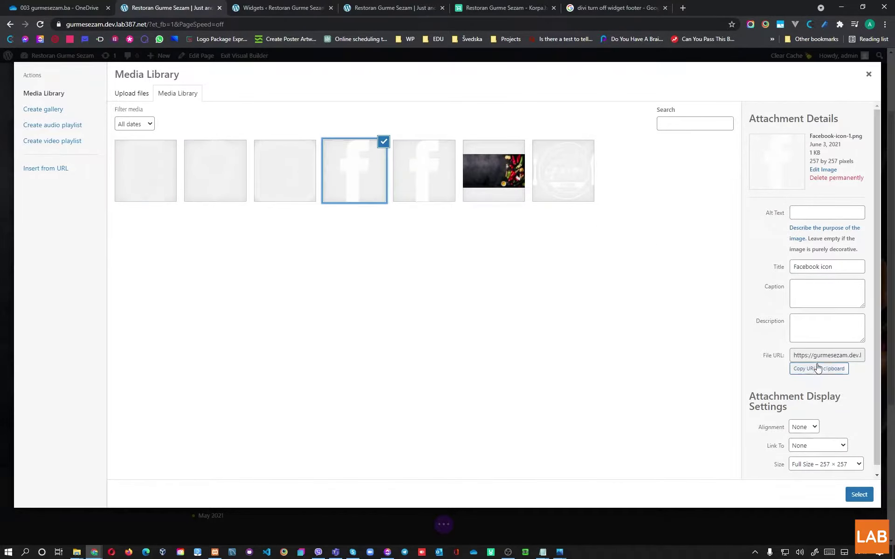
pyautogui.click(800, 368)
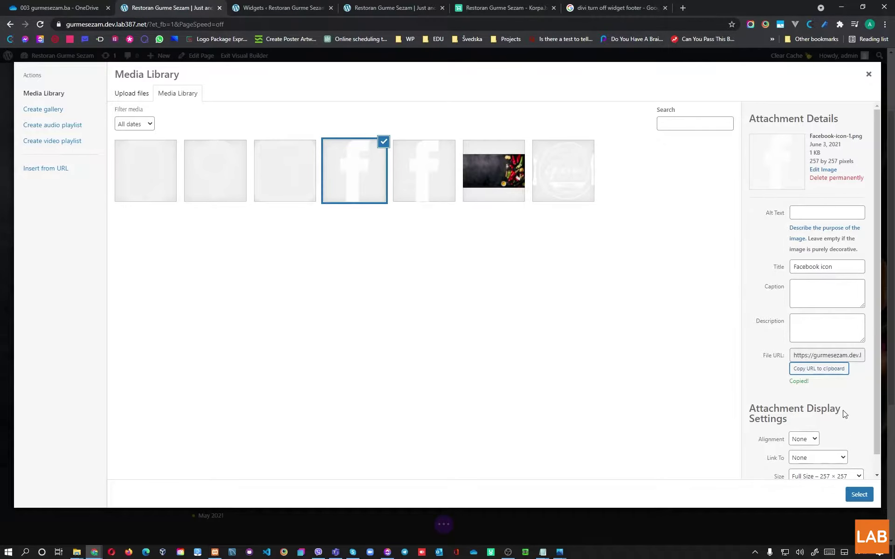
pyautogui.click(856, 494)
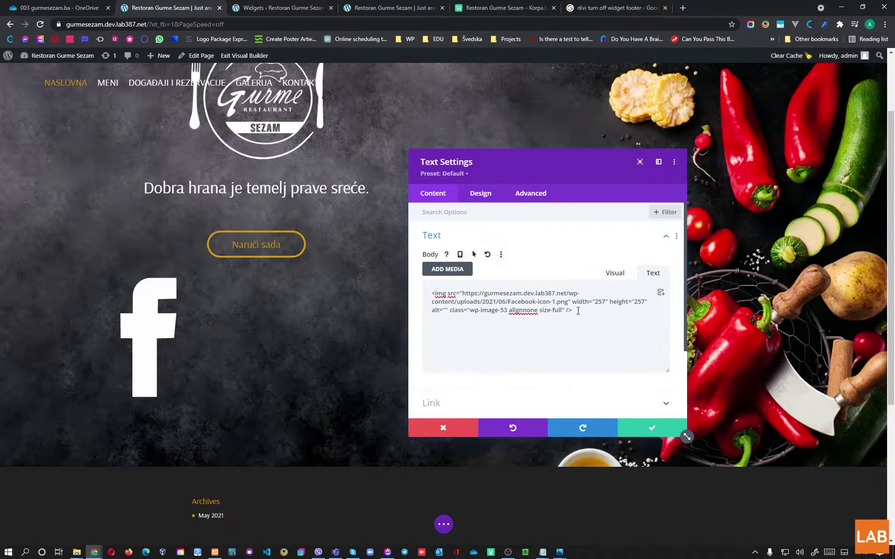
# Step: Swap the inserted img tag for an empty <div class="social-media-main"></div> wrapper
pyautogui.hotkey('ctrl', 'a')
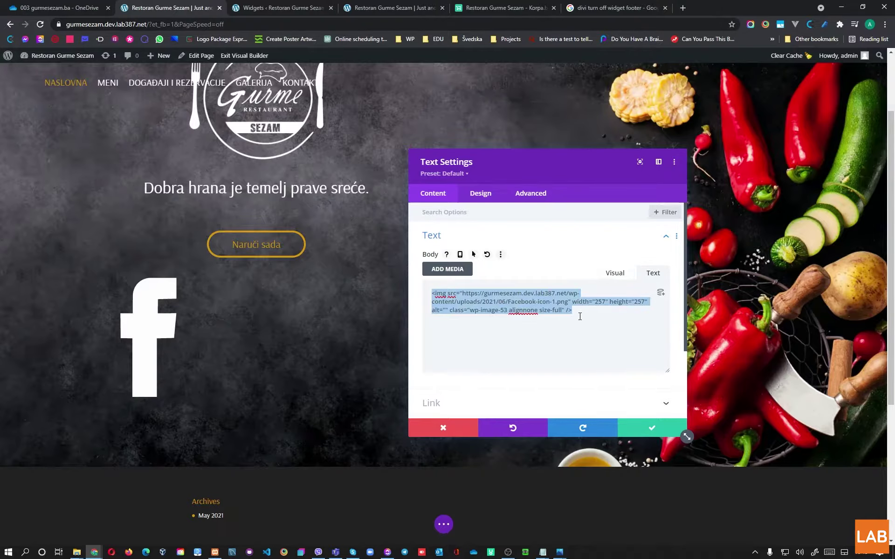
pyautogui.hotkey('ctrl', 'x')
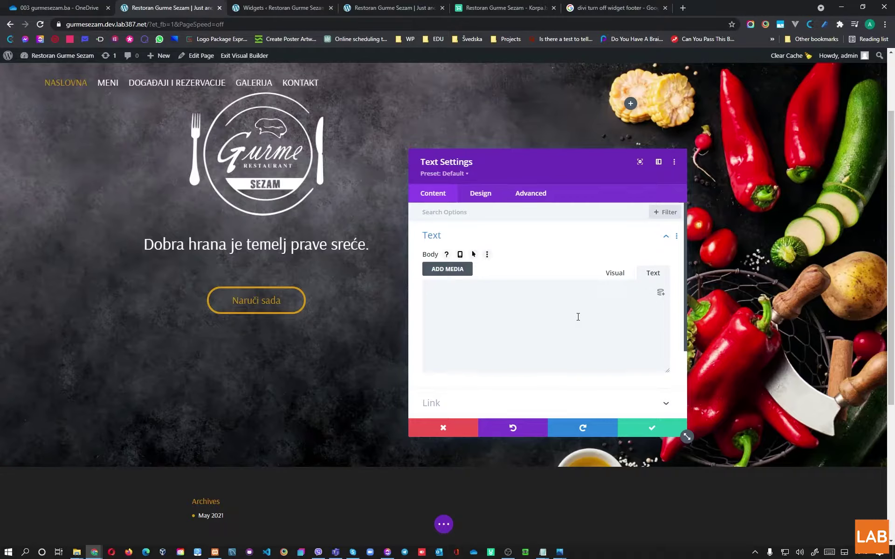
pyautogui.write('<a href')
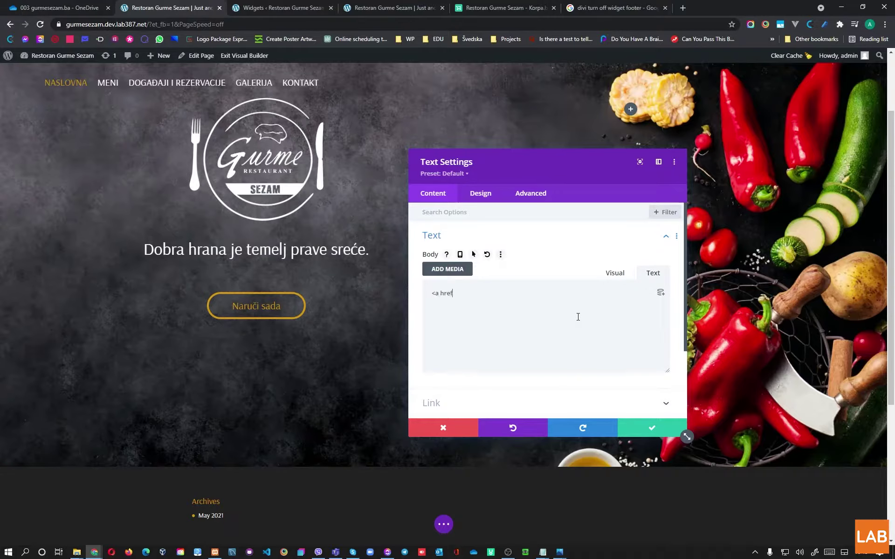
pyautogui.write('=""')
pyautogui.press('BackSpace')
pyautogui.press('BackSpace')
pyautogui.press('BackSpace')
pyautogui.press('BackSpace')
pyautogui.press('BackSpace')
pyautogui.write('div class="')
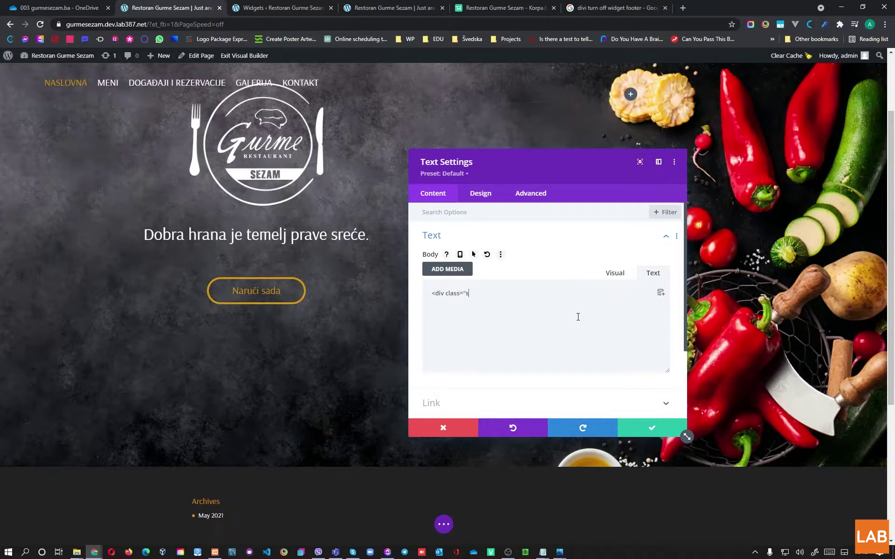
pyautogui.write('social-media-main"')
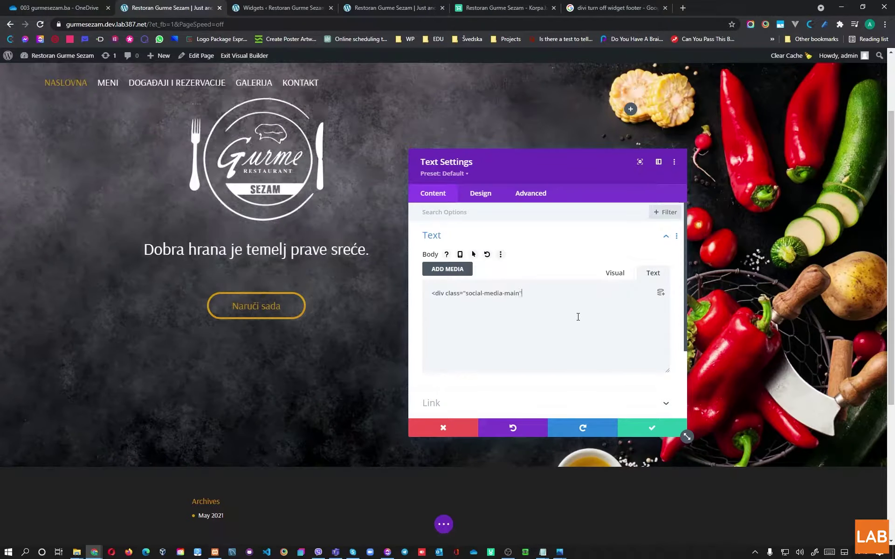
pyautogui.write('>')
pyautogui.press('Return')
pyautogui.write('<')
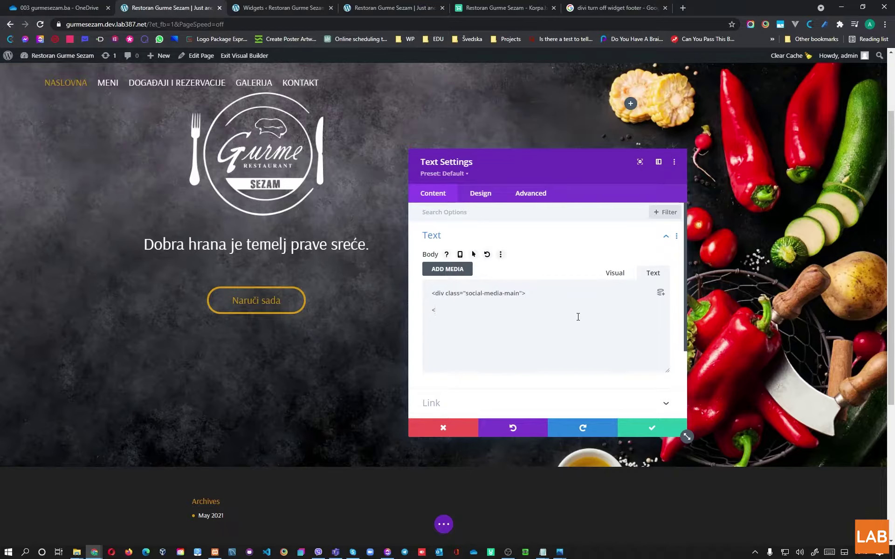
pyautogui.write('/div>')
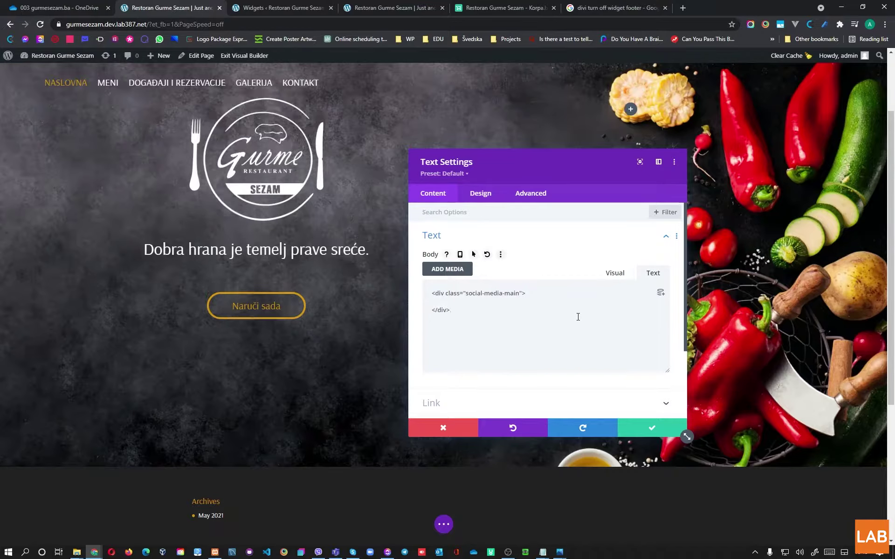
# Step: Inside the div, add an <a href="" target="_blank"> link with its closing tag and begin an img tag
pyautogui.press('Return')
pyautogui.press('Return')
pyautogui.write('<a href="" target="_blank">')
pyautogui.press('Return')
pyautogui.press('Return')
pyautogui.write('<a')
pyautogui.press('BackSpace')
pyautogui.write('/a>')
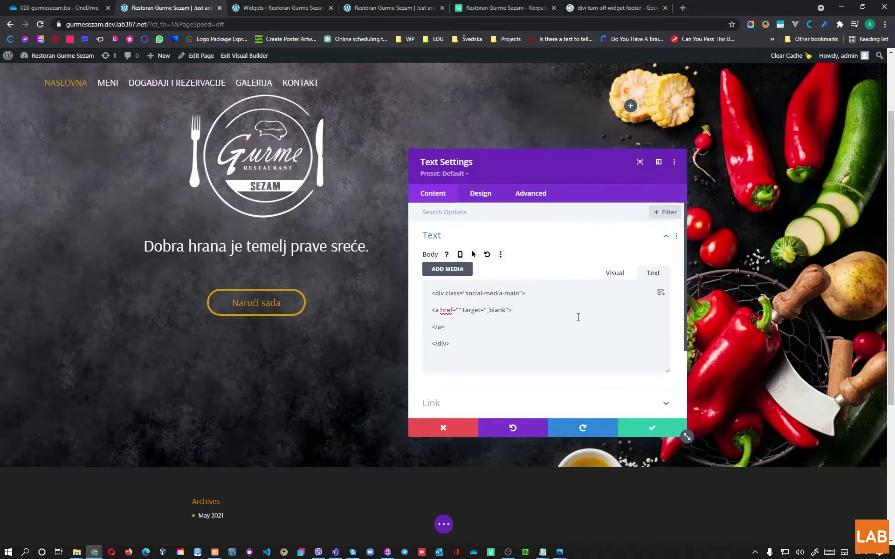
pyautogui.write('<')
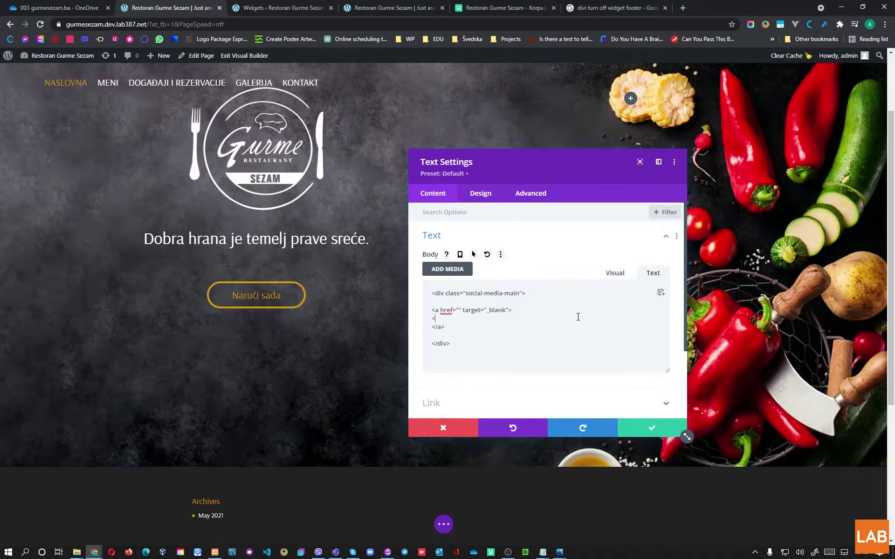
pyautogui.write('img src="')
# Step: Set the image src to the relative Facebook icon path with alt "Facebook Icon"
pyautogui.hotkey('ctrl', 'v')
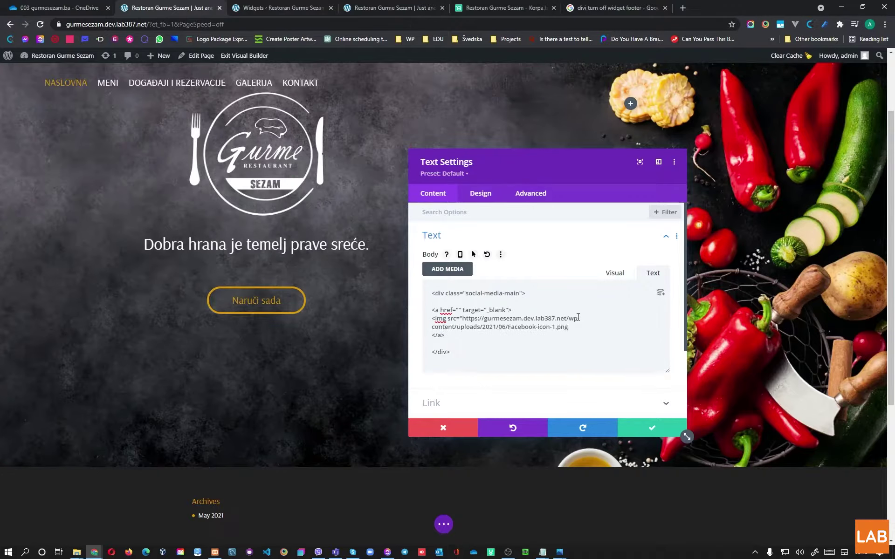
pyautogui.moveTo(567, 319); pyautogui.dragTo(461, 320)
pyautogui.press('BackSpace')
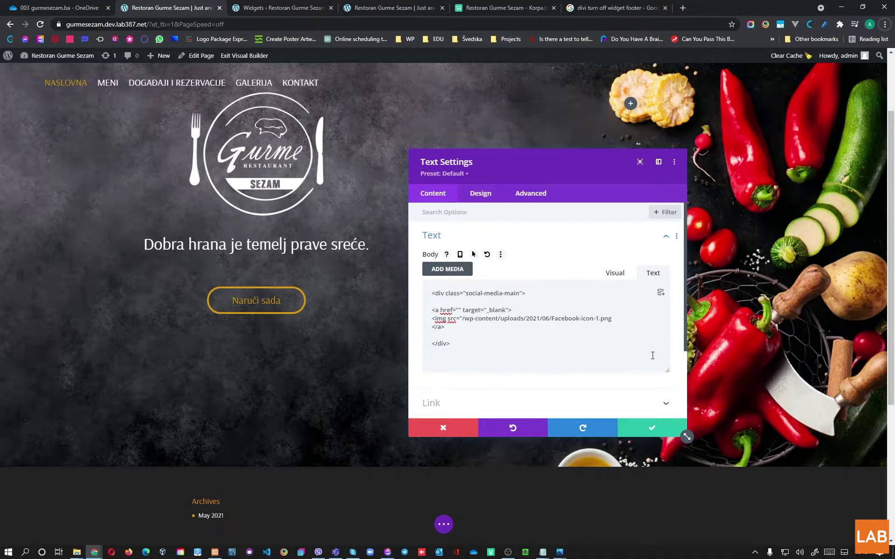
pyautogui.write('"')
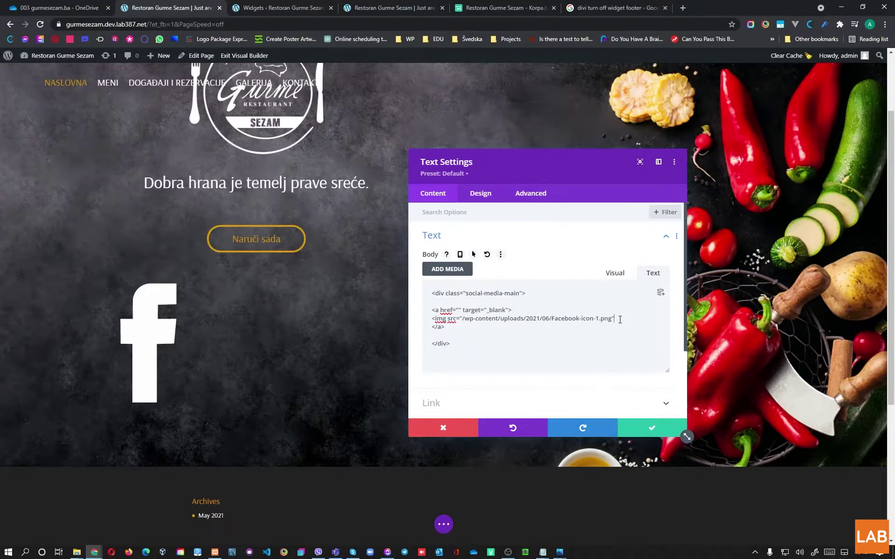
pyautogui.write(' alt="Facebook Icon')
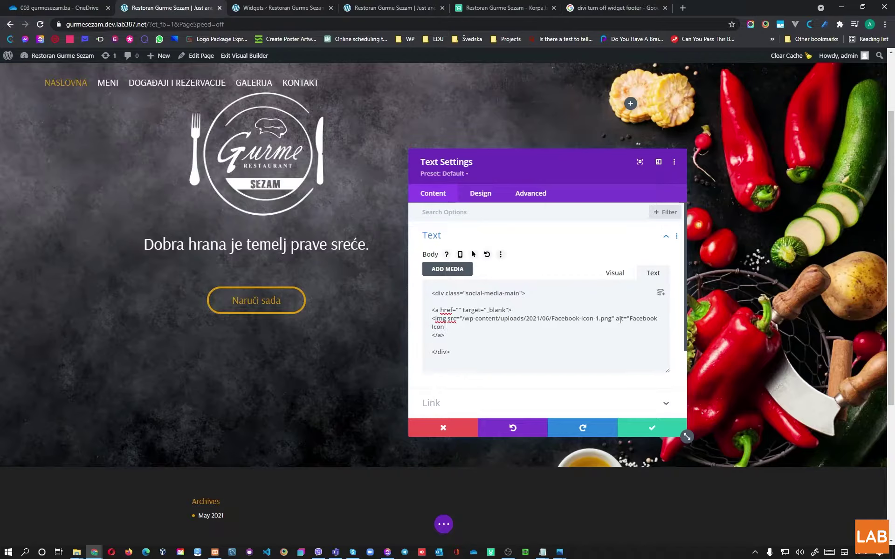
pyautogui.write('">')
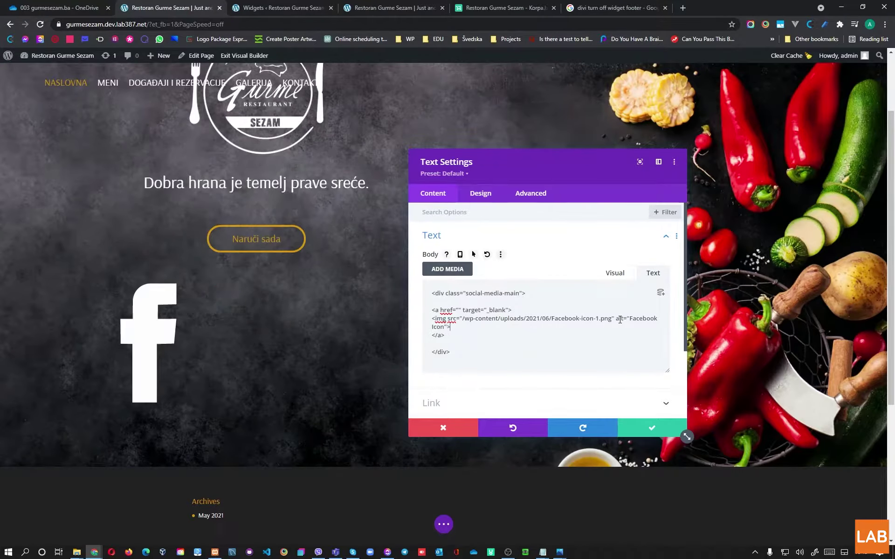
pyautogui.press('Return')
pyautogui.press('Return')
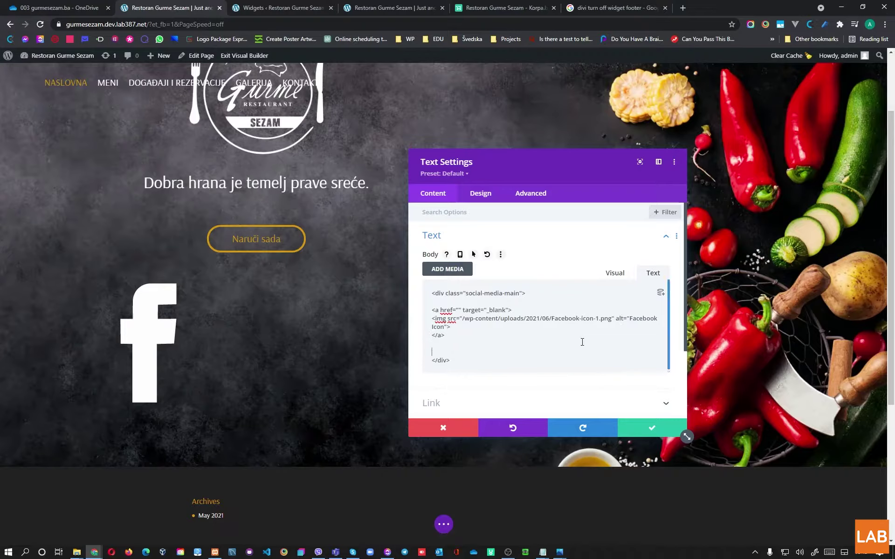
# Step: Add a second target link containing an empty <img src="" alt=""> tag before the closing div
pyautogui.click(441, 352)
pyautogui.write('<a href="')
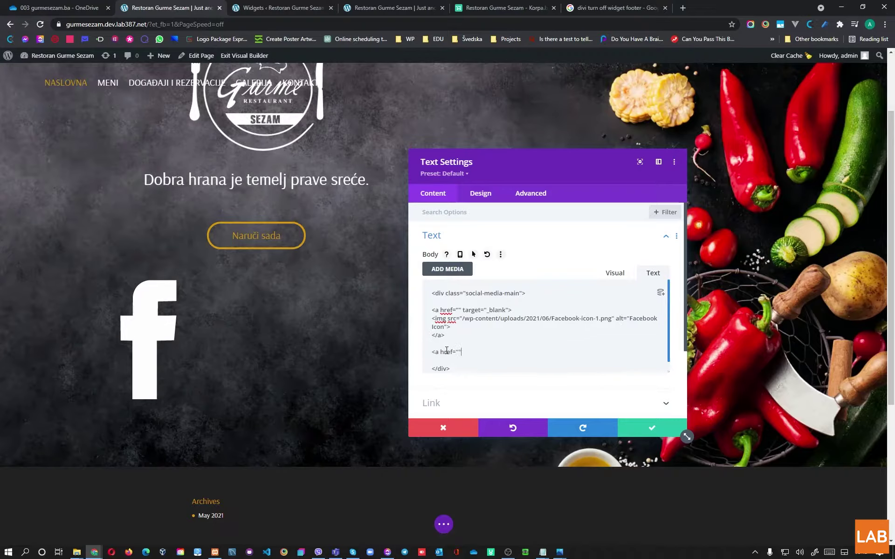
pyautogui.write('" target')
pyautogui.press('Return')
pyautogui.press('Return')
pyautogui.write('<')
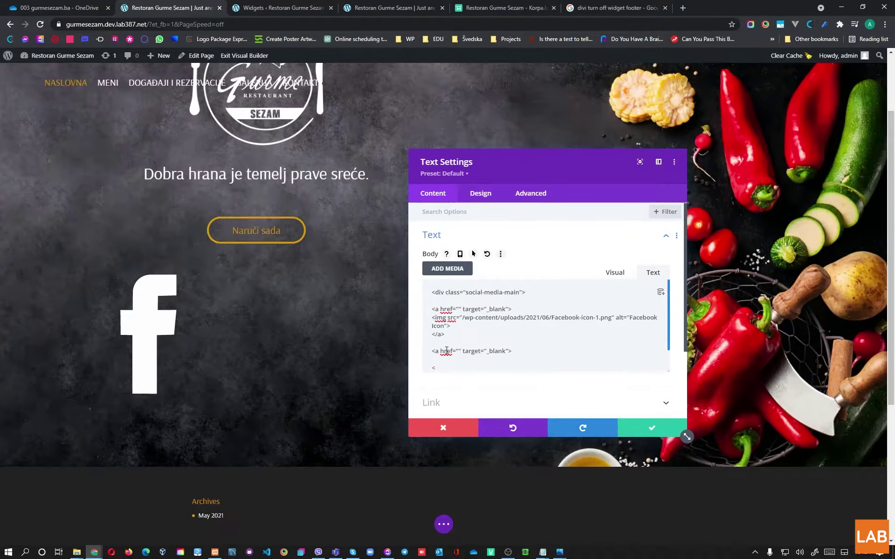
pyautogui.write('/a')
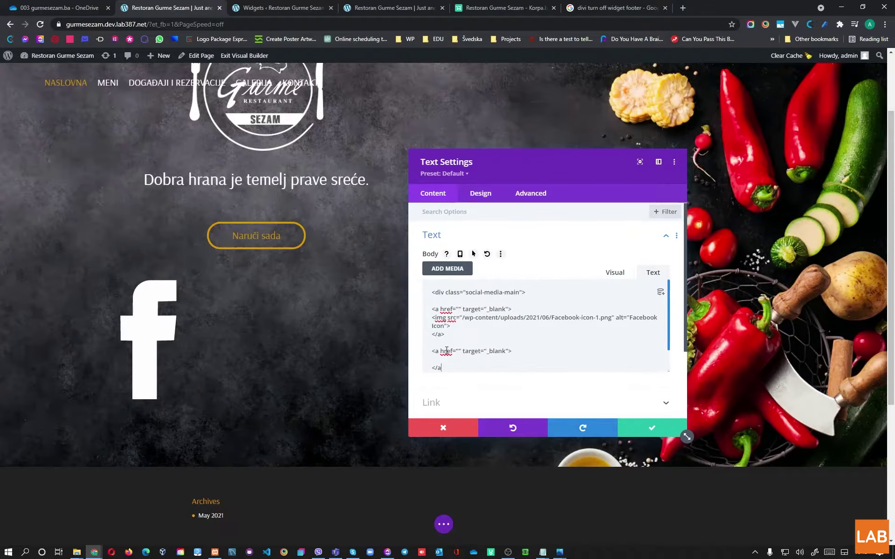
pyautogui.write('>')
pyautogui.scroll(-2, 470, 337)
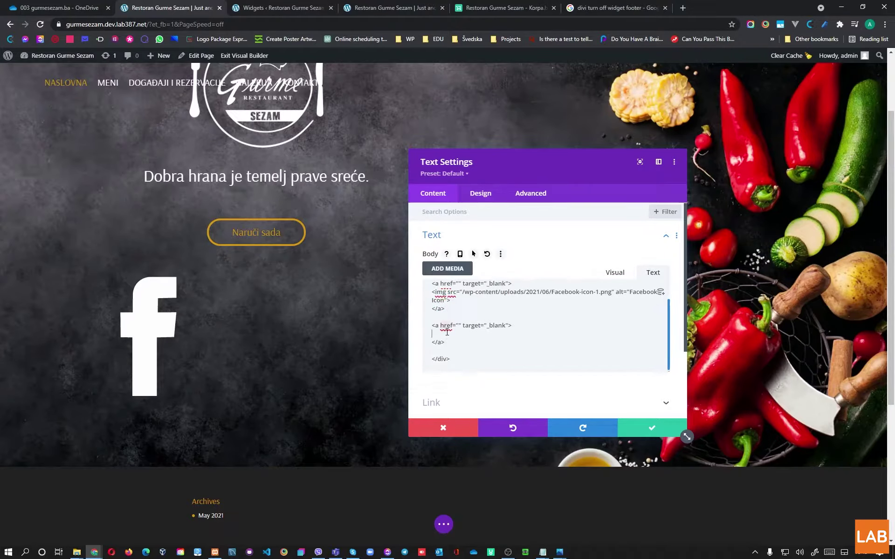
pyautogui.click(446, 331)
pyautogui.write('<')
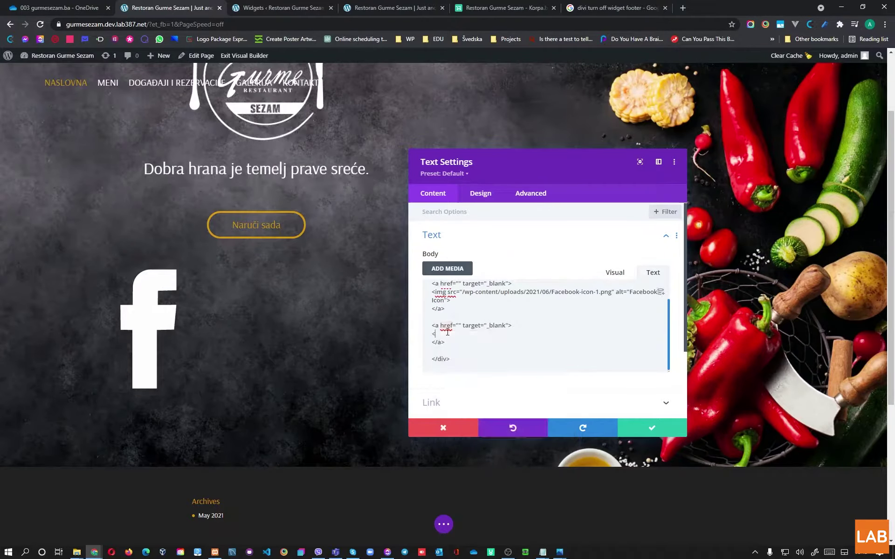
pyautogui.write('img src="" alt=""')
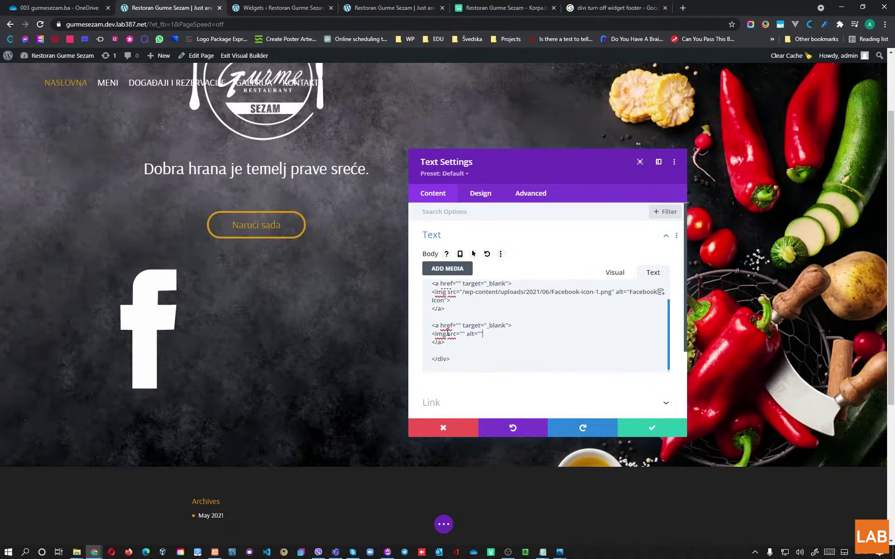
# Step: Paste copies of the second link block below it, then switch to the Widgets tab
pyautogui.moveTo(457, 345); pyautogui.dragTo(429, 329)
pyautogui.hotkey('ctrl', 'c')
pyautogui.click(469, 344)
pyautogui.press('Return')
pyautogui.press('Return')
pyautogui.hotkey('ctrl', 'v')
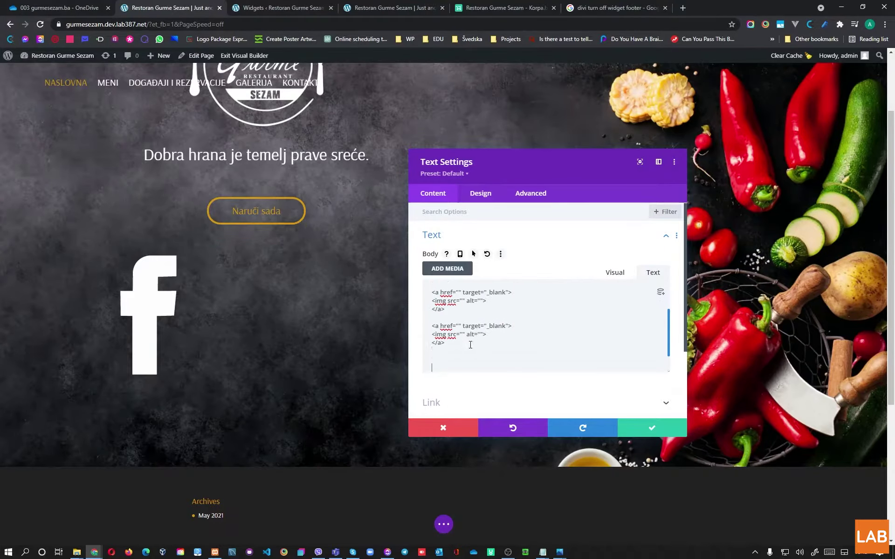
pyautogui.scroll(3, 472, 345)
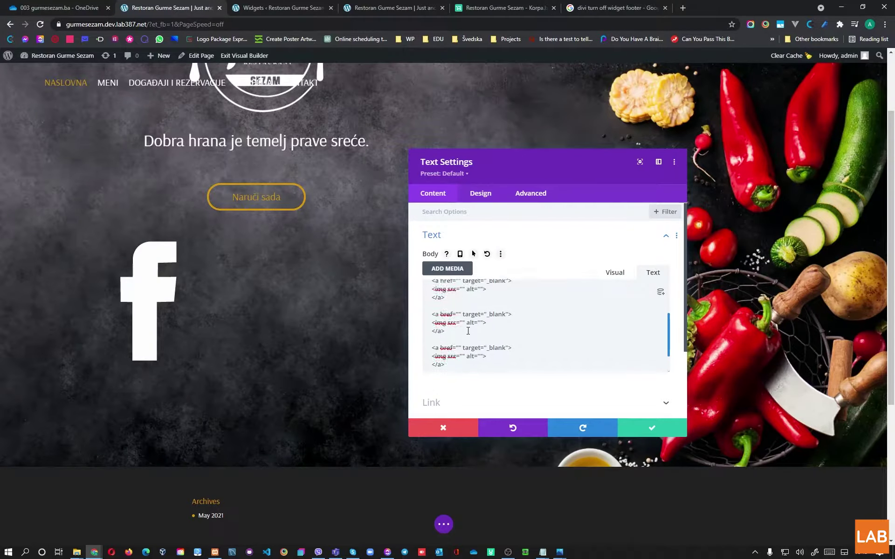
pyautogui.click(298, 8)
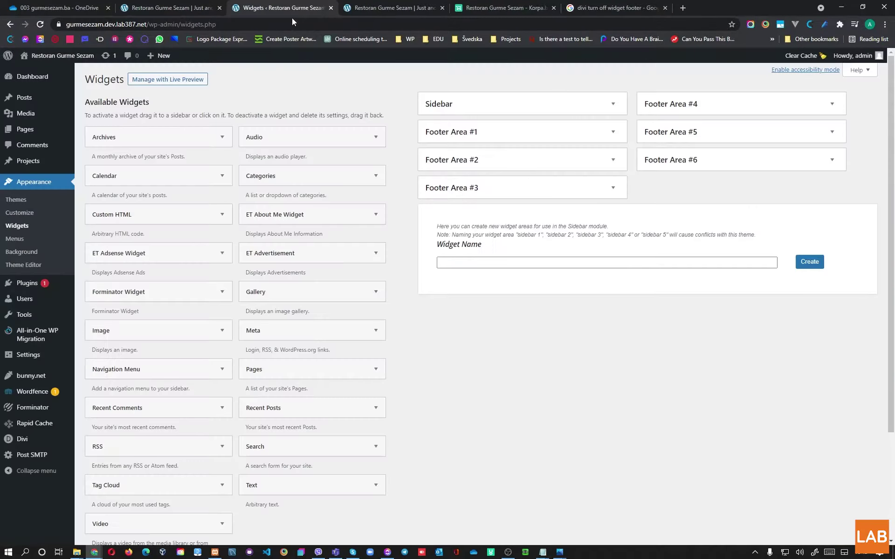
# Step: Copy the Insta-transparent.png file URL from the Media Library and return to Divi
pyautogui.click(55, 114)
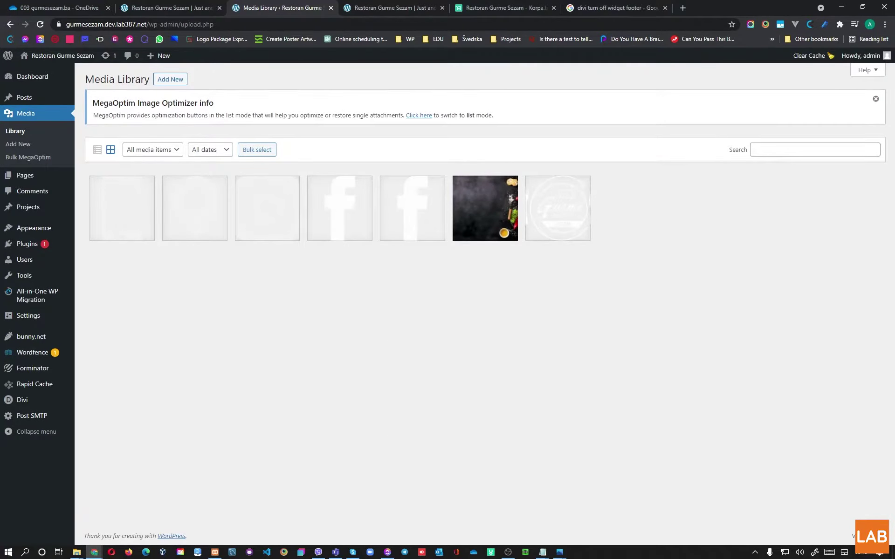
pyautogui.click(260, 222)
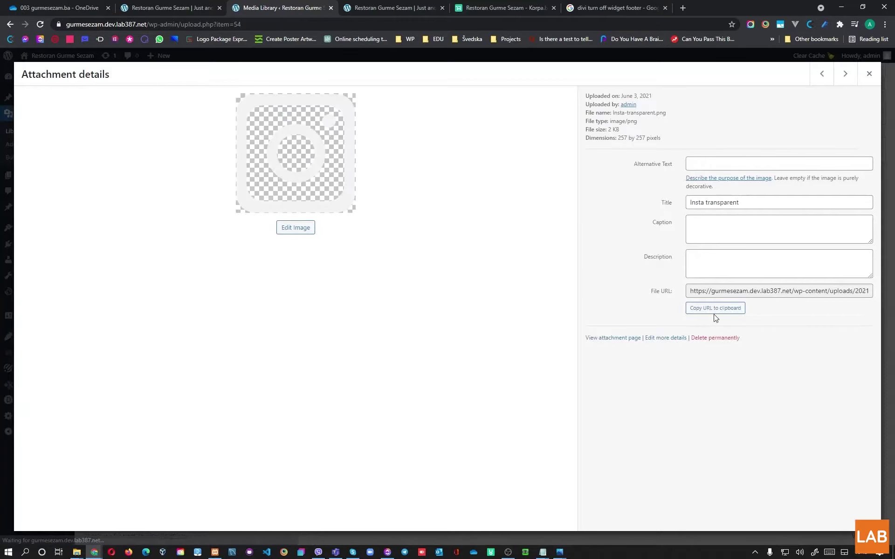
pyautogui.click(704, 308)
pyautogui.click(214, 8)
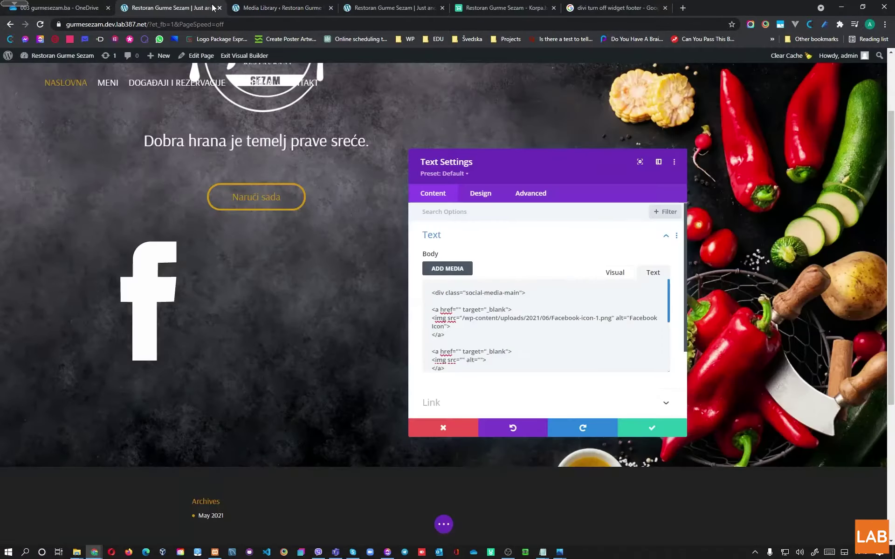
# Step: Give the second image the relative Insta-transparent.png path and alt "Instagram Icon"
pyautogui.click(462, 360)
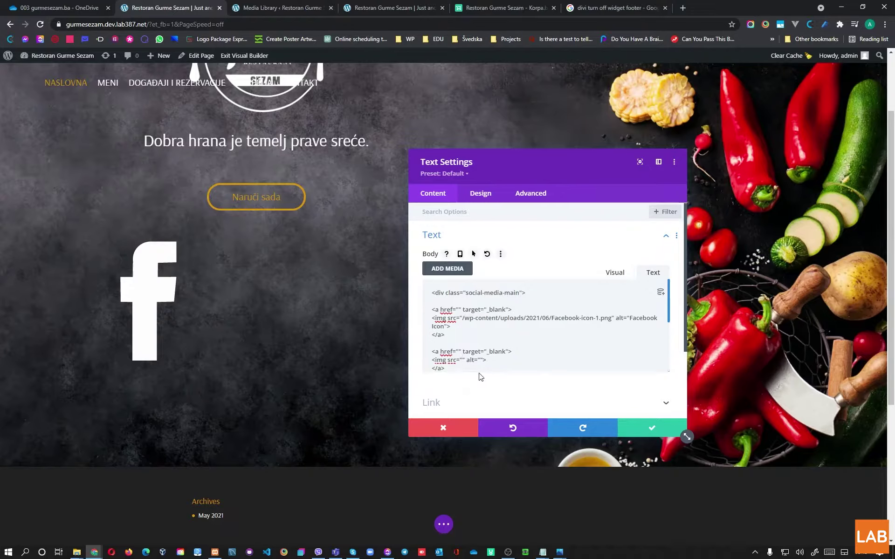
pyautogui.write('https://gurmesezam.dev.lab387.net/wp-content/uploads/2021/06/Insta-transparent.png')
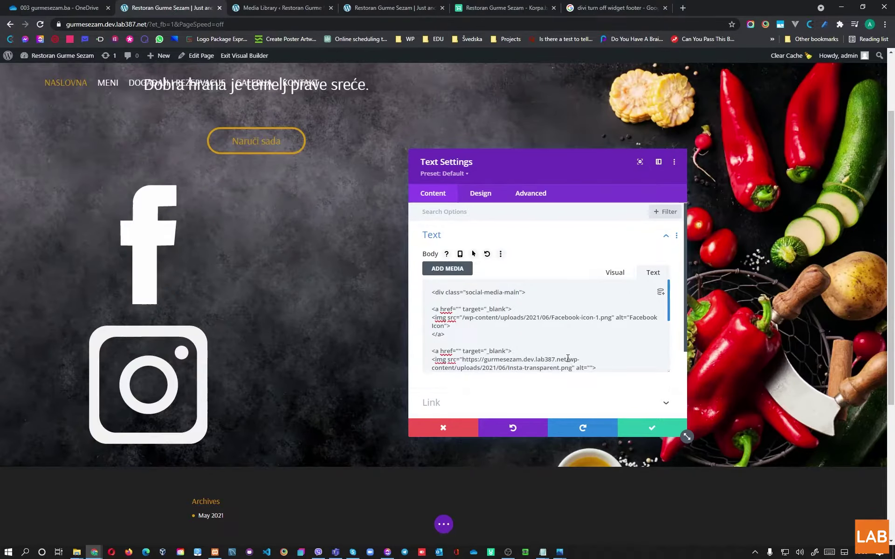
pyautogui.moveTo(567, 358); pyautogui.dragTo(463, 360)
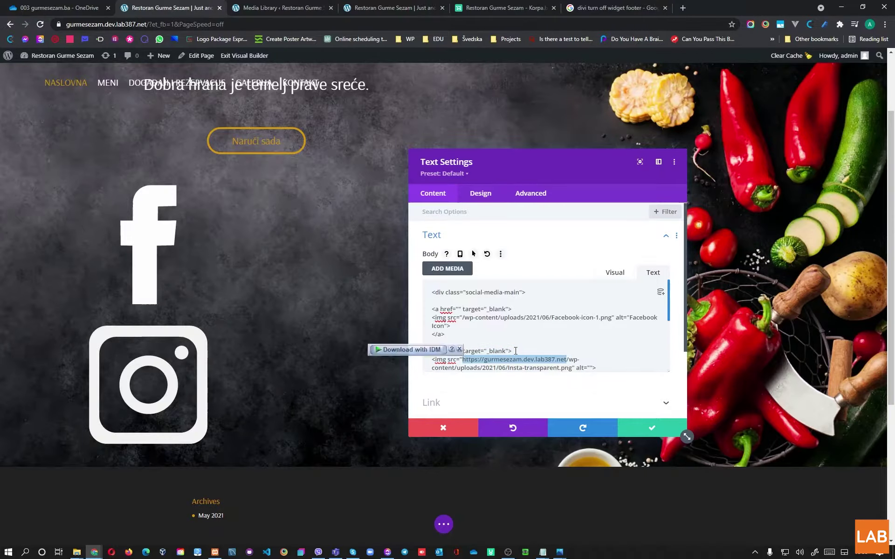
pyautogui.press('BackSpace')
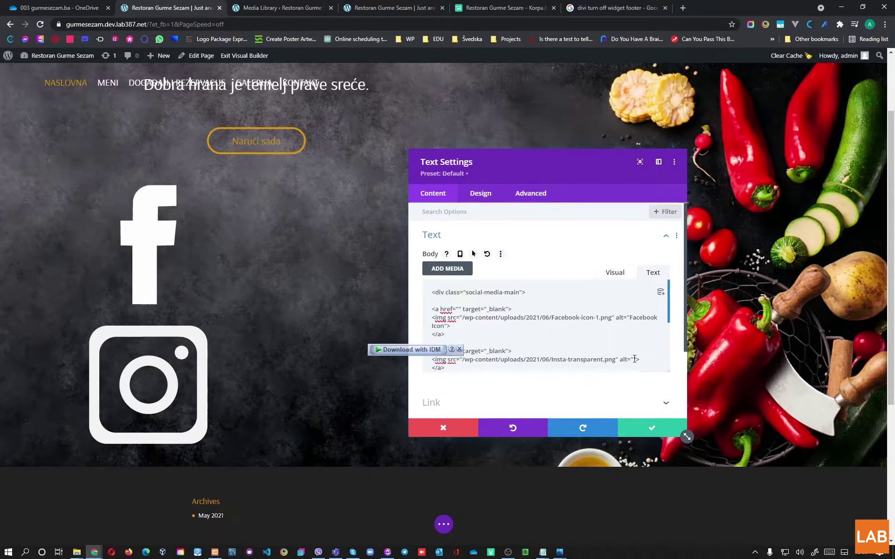
pyautogui.click(635, 358)
pyautogui.write('Instagram Icon')
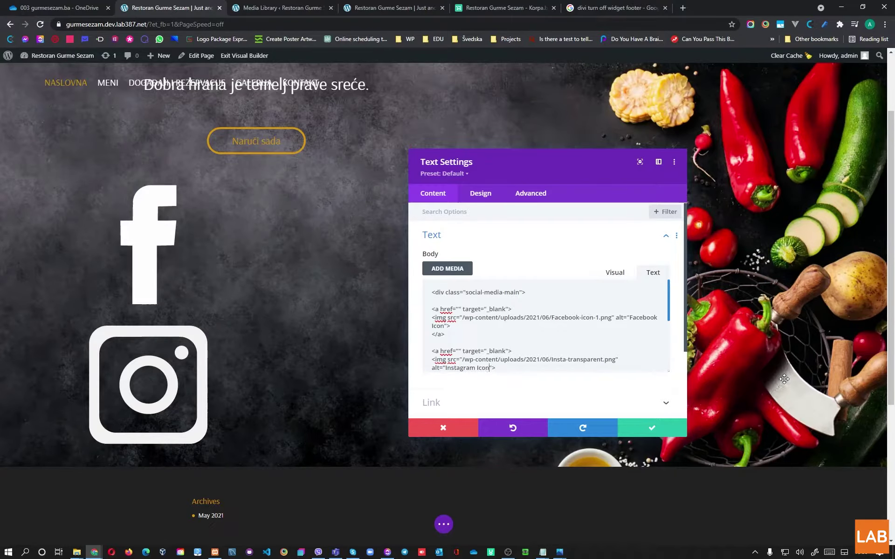
pyautogui.scroll(-3, 535, 322)
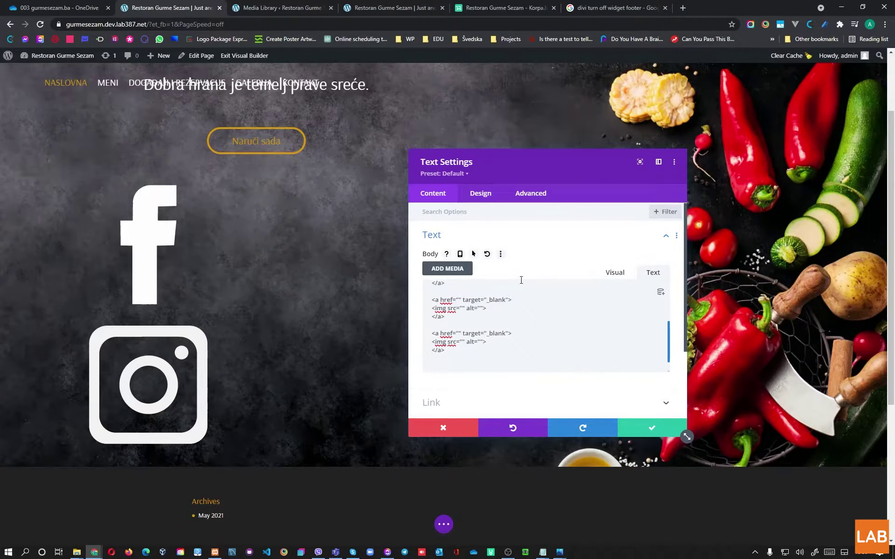
pyautogui.click(281, 7)
# Step: Copy the Location-transparent.png file URL from the Media Library
pyautogui.click(856, 73)
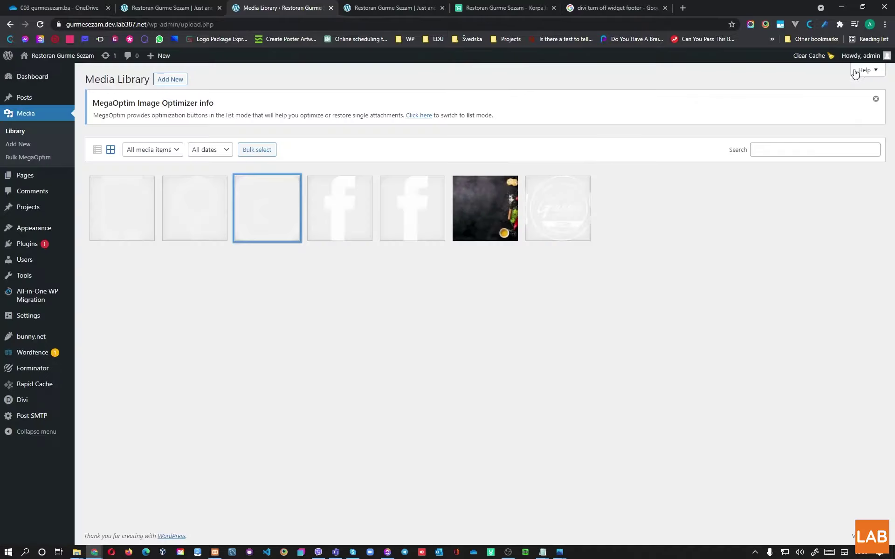
pyautogui.click(224, 215)
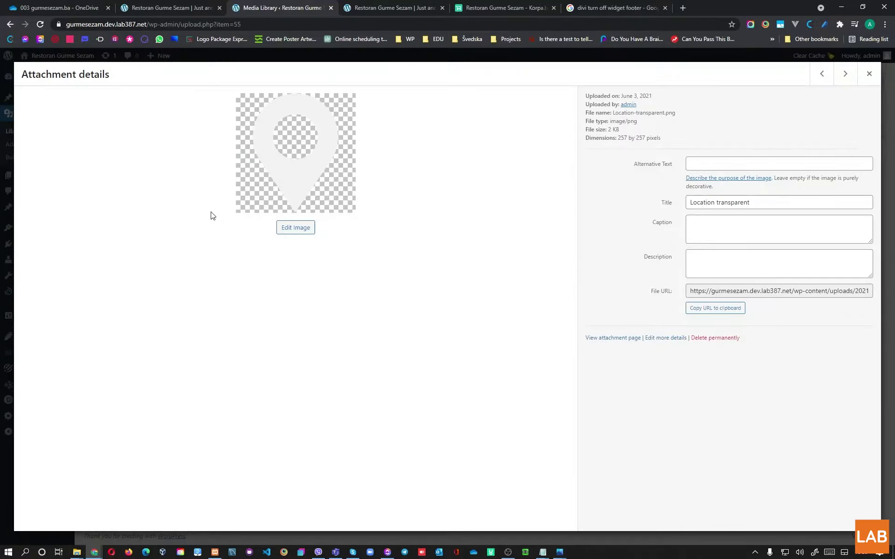
pyautogui.click(716, 308)
pyautogui.hotkey('ctrl', 'shift', 'Tab')
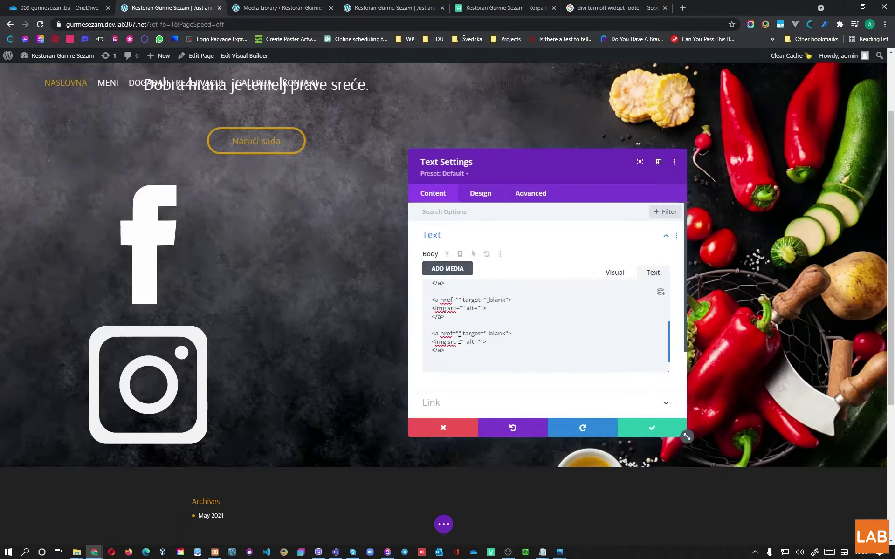
# Step: Set the last image's src to the relative Location-transparent.png path with alt "Location icon"
pyautogui.click(463, 343)
pyautogui.hotkey('ctrl', 'v')
pyautogui.moveTo(567, 340); pyautogui.dragTo(461, 342)
pyautogui.press('BackSpace')
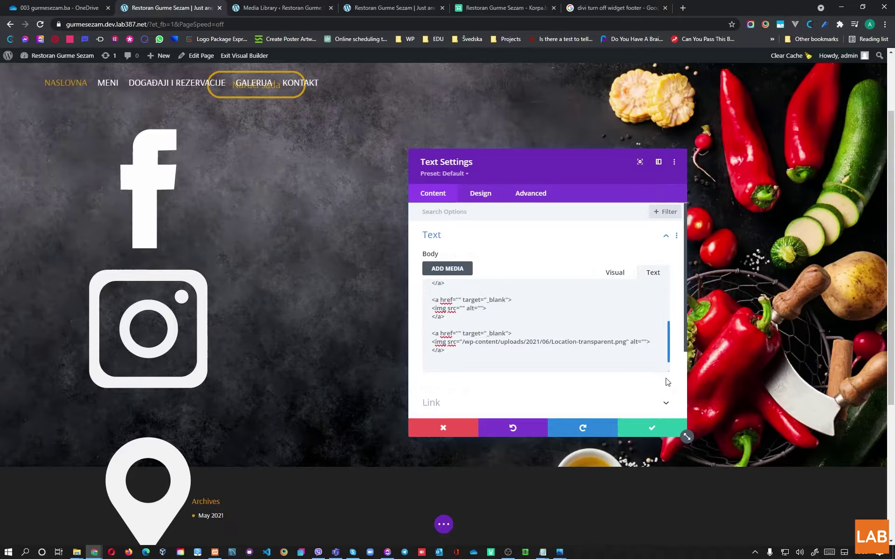
pyautogui.write('Location icon')
pyautogui.press('Left')
pyautogui.press('Left')
pyautogui.press('Left')
pyautogui.press('Left')
# Step: Correct the location alt text, then copy the Phone-transparent.png file URL from the Media Library
pyautogui.write('p')
pyautogui.click(279, 7)
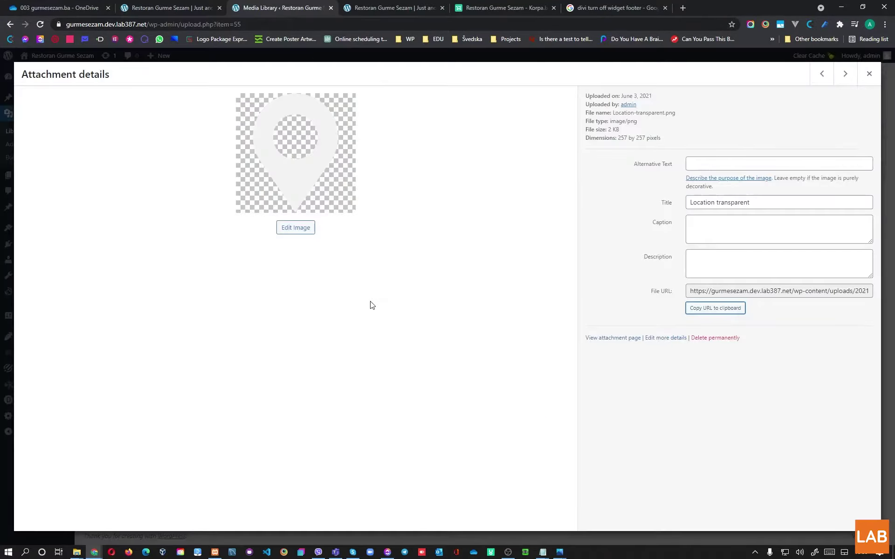
pyautogui.click(868, 74)
pyautogui.click(111, 231)
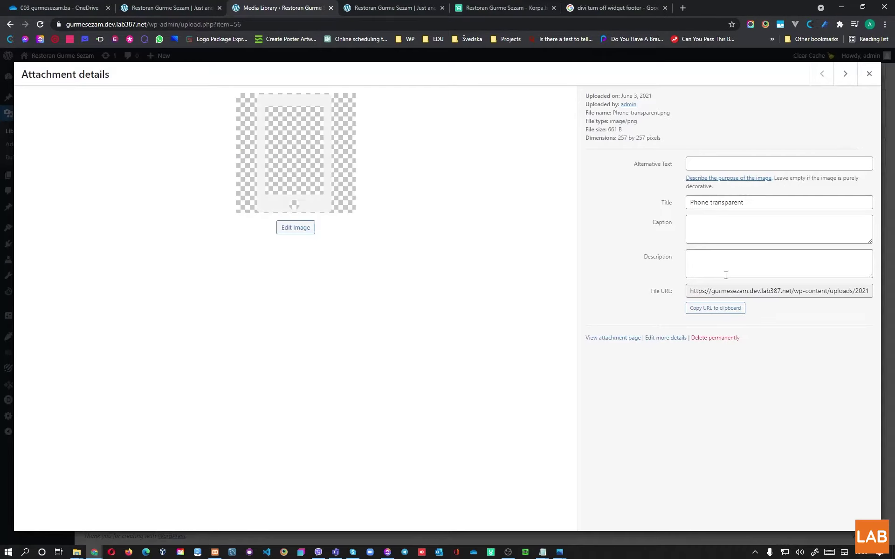
pyautogui.click(715, 308)
pyautogui.click(170, 8)
# Step: Give the third image the relative Phone-transparent.png path and alt "Mobile phone icon"
pyautogui.scroll(-4, 449, 291)
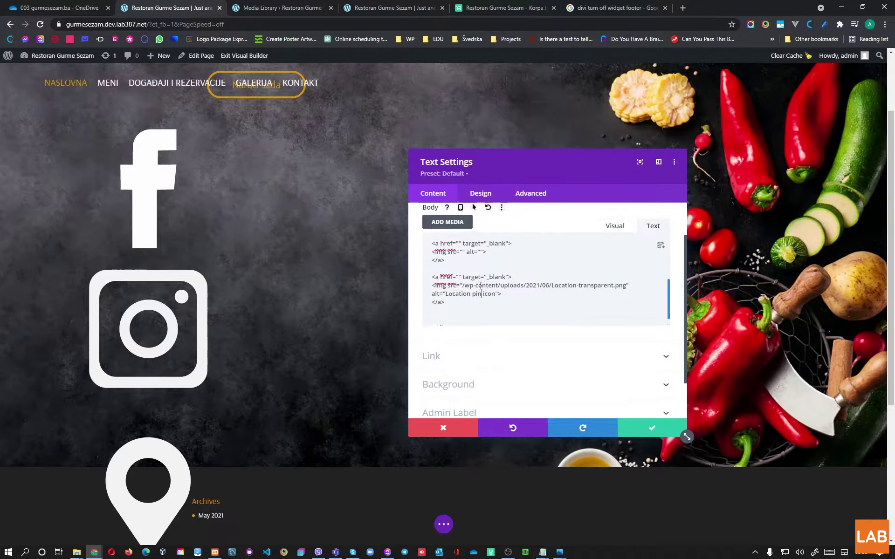
pyautogui.scroll(1, 480, 285)
pyautogui.scroll(2, 491, 299)
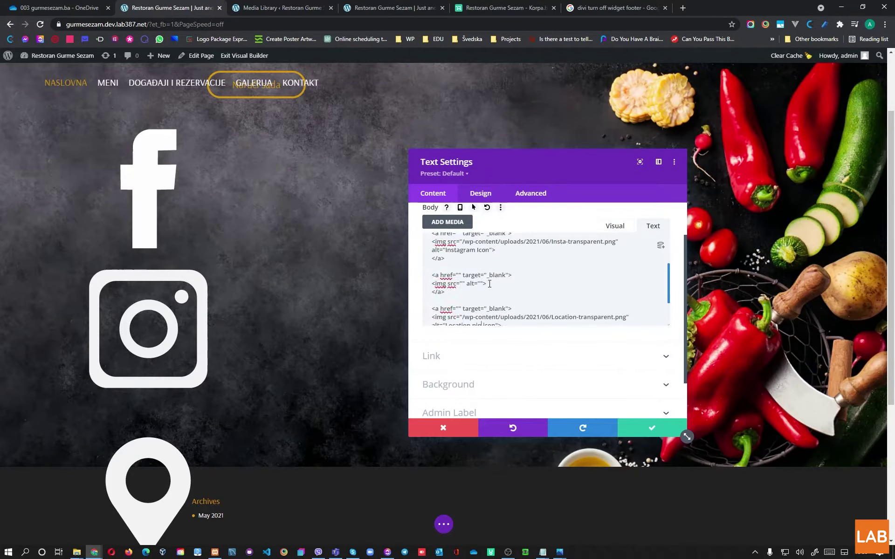
pyautogui.click(465, 285)
pyautogui.hotkey('ctrl', 'v')
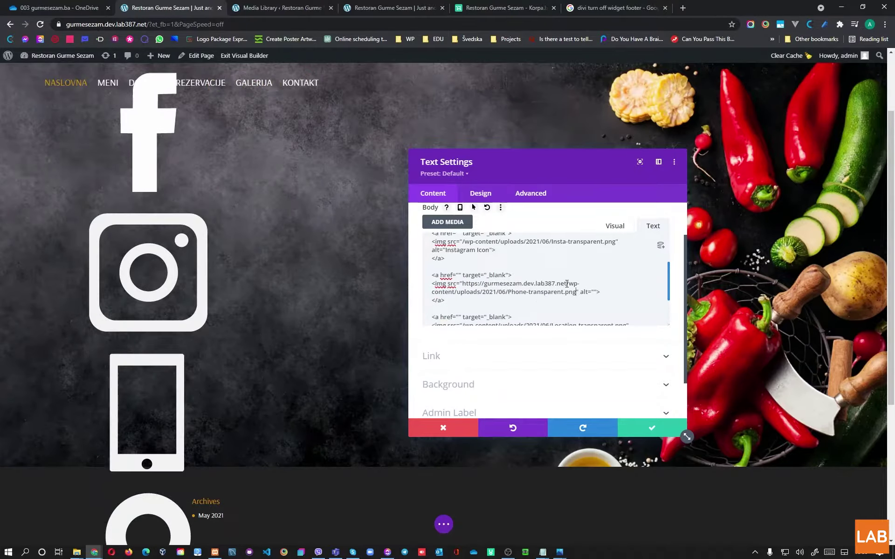
pyautogui.moveTo(566, 283); pyautogui.dragTo(461, 283)
pyautogui.press('BackSpace')
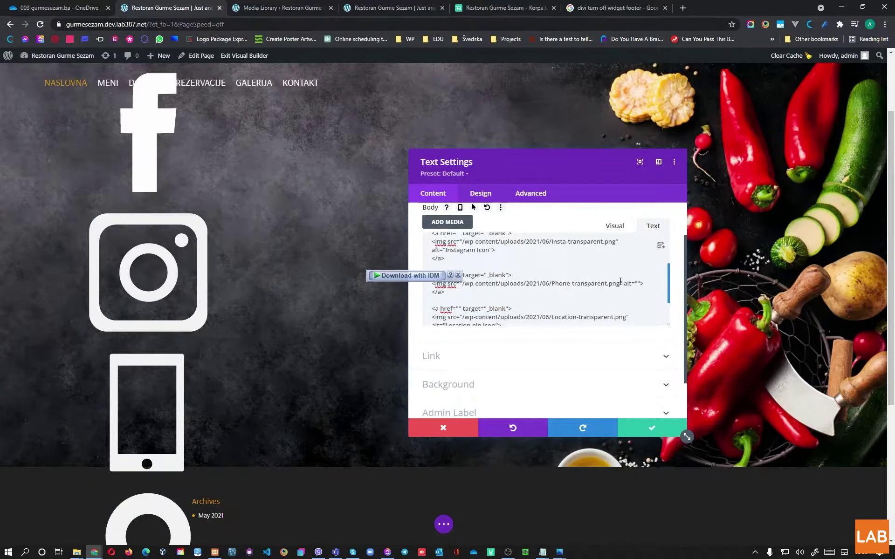
pyautogui.click(637, 284)
pyautogui.write('Mob')
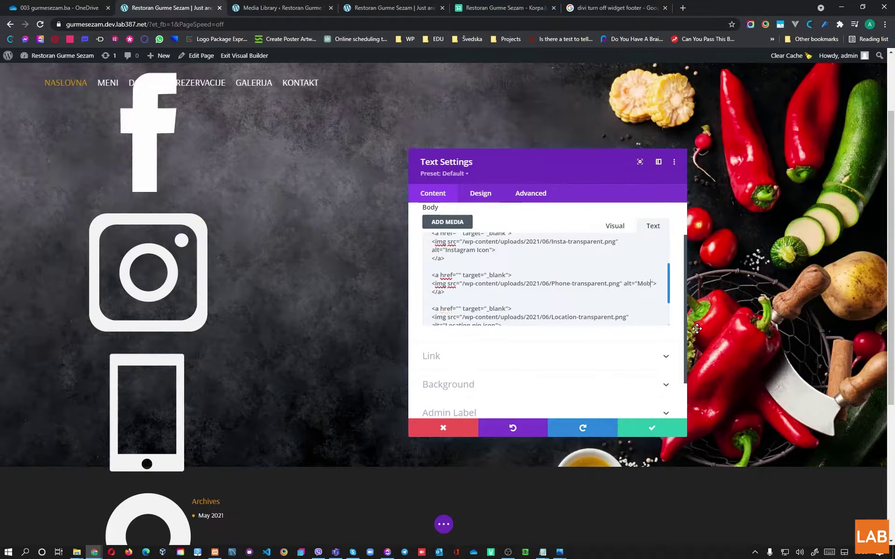
pyautogui.write('ile phone icon')
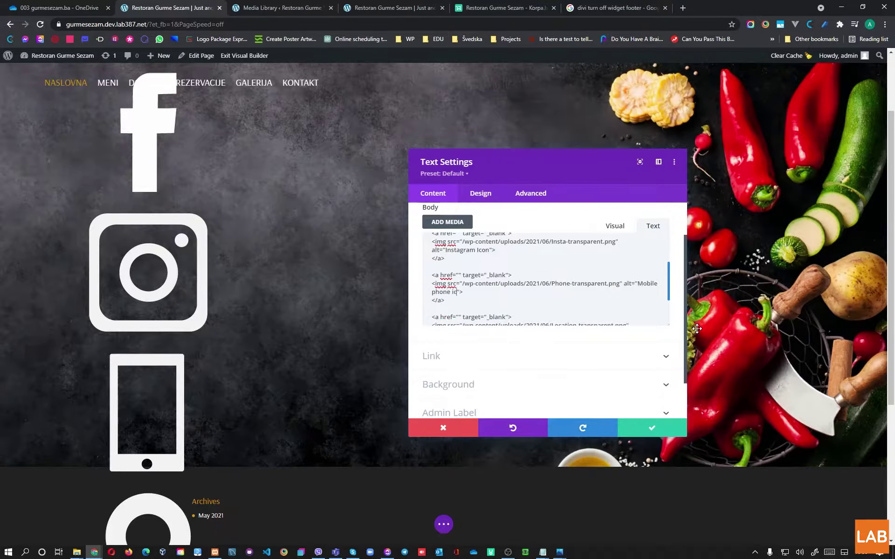
# Step: Move the location link block between the Instagram and phone links
pyautogui.scroll(-2, 636, 320)
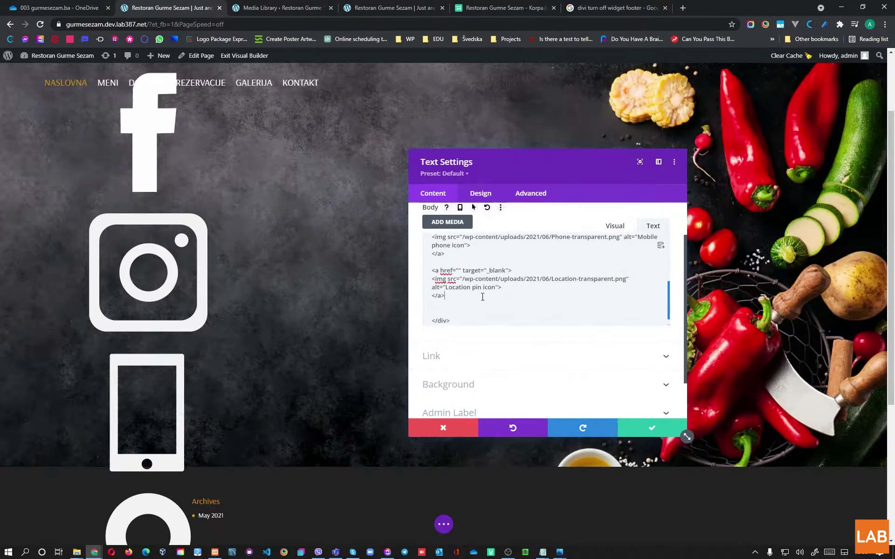
pyautogui.moveTo(445, 296); pyautogui.dragTo(430, 272)
pyautogui.hotkey('ctrl', 'x')
pyautogui.scroll(2, 544, 298)
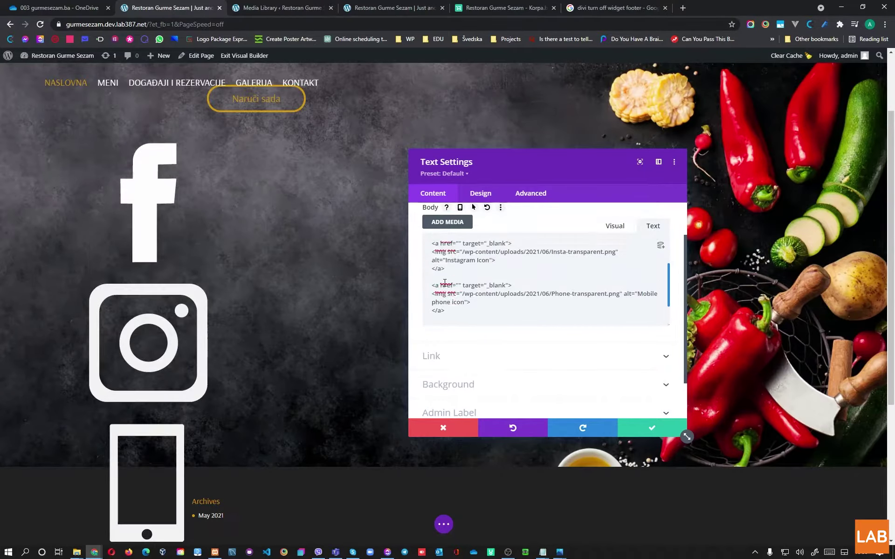
pyautogui.click(544, 283)
pyautogui.hotkey('ctrl', 'v')
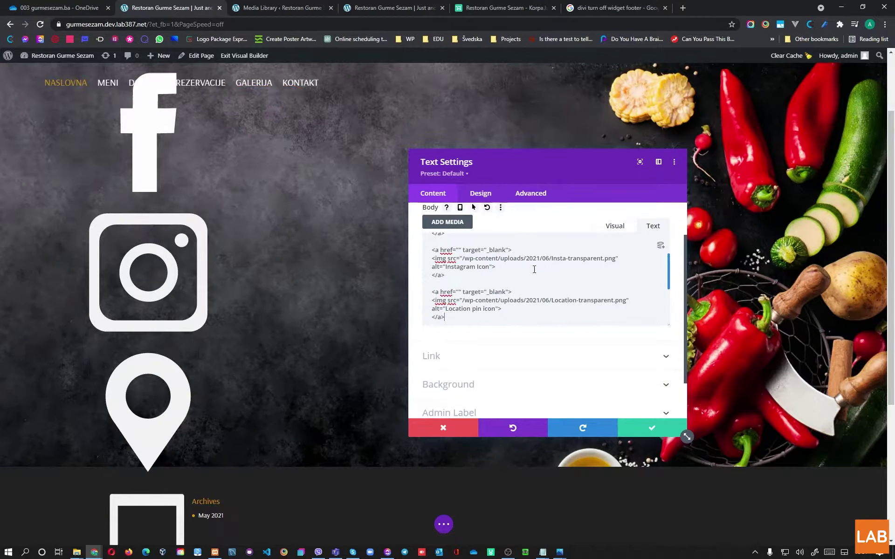
pyautogui.scroll(-1, 534, 269)
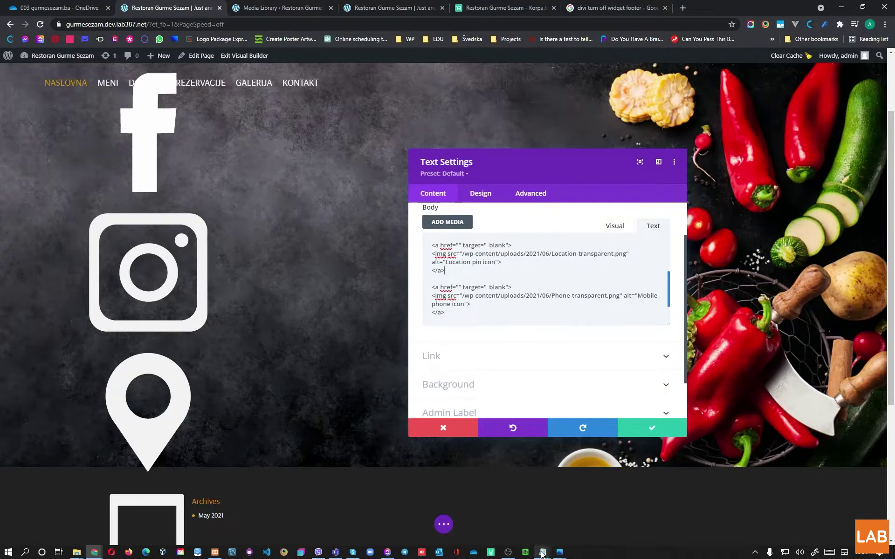
pyautogui.moveTo(542, 553)
pyautogui.click(499, 508)
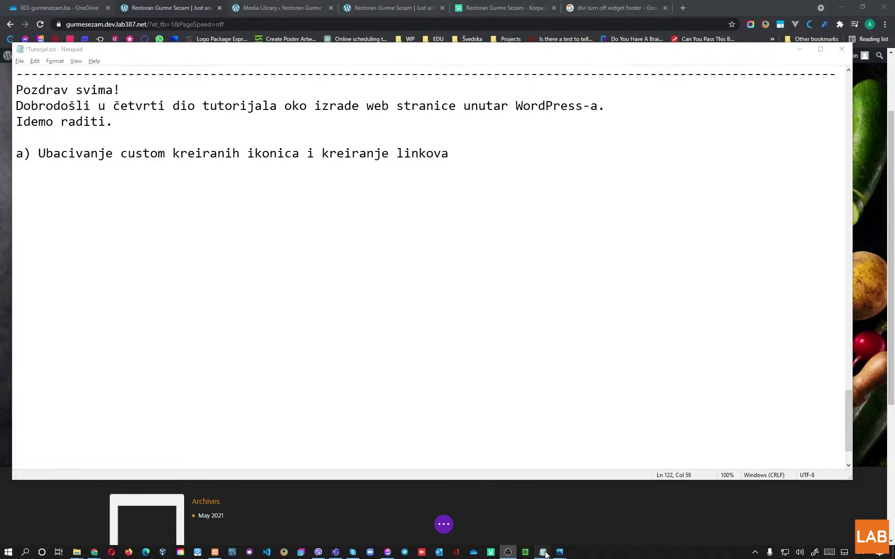
# Step: Copy the restaurant's Facebook page URL from the Font i boje notes in Notepad
pyautogui.click(590, 517)
pyautogui.moveTo(488, 2); pyautogui.dragTo(556, 60)
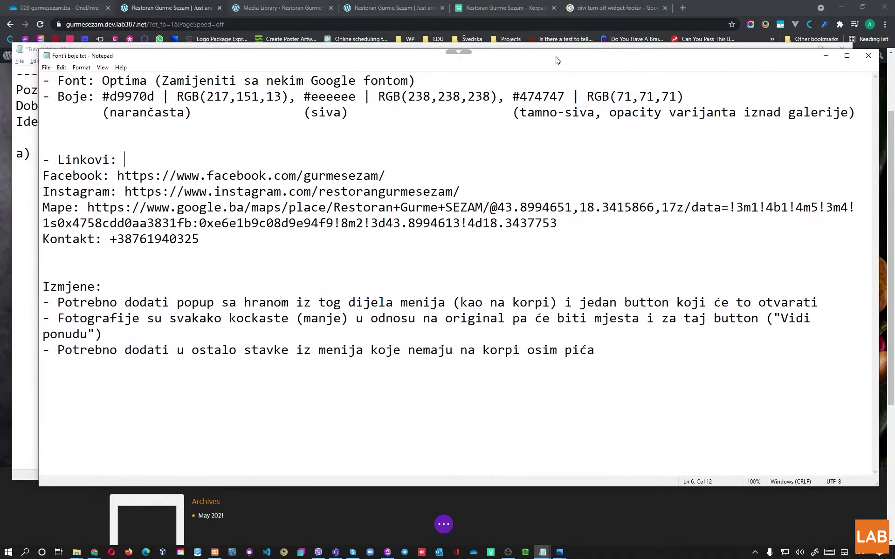
pyautogui.moveTo(395, 176); pyautogui.dragTo(118, 175)
pyautogui.rightClick(120, 175)
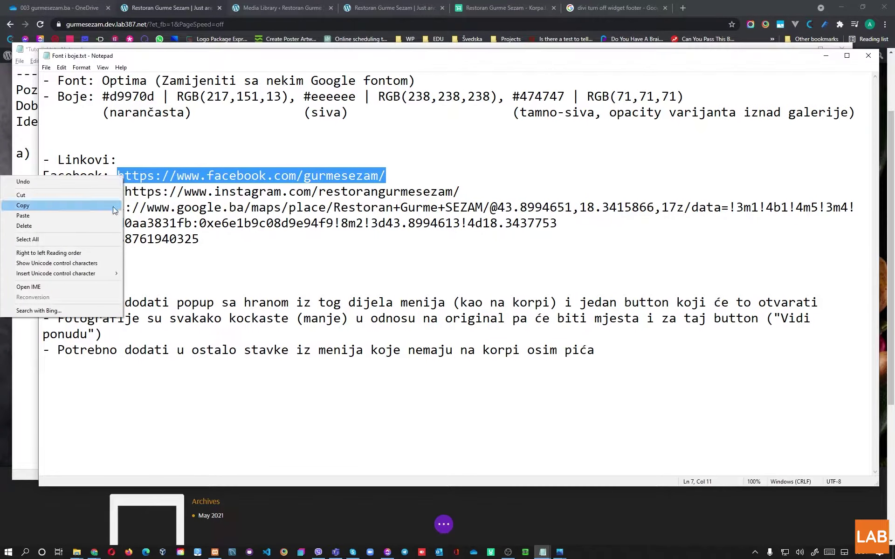
pyautogui.click(95, 206)
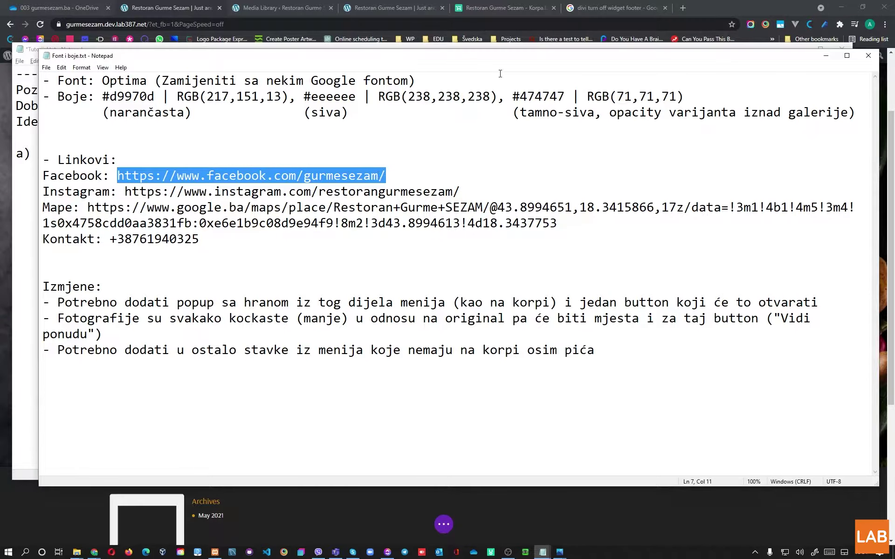
pyautogui.hotkey('alt', 'Tab')
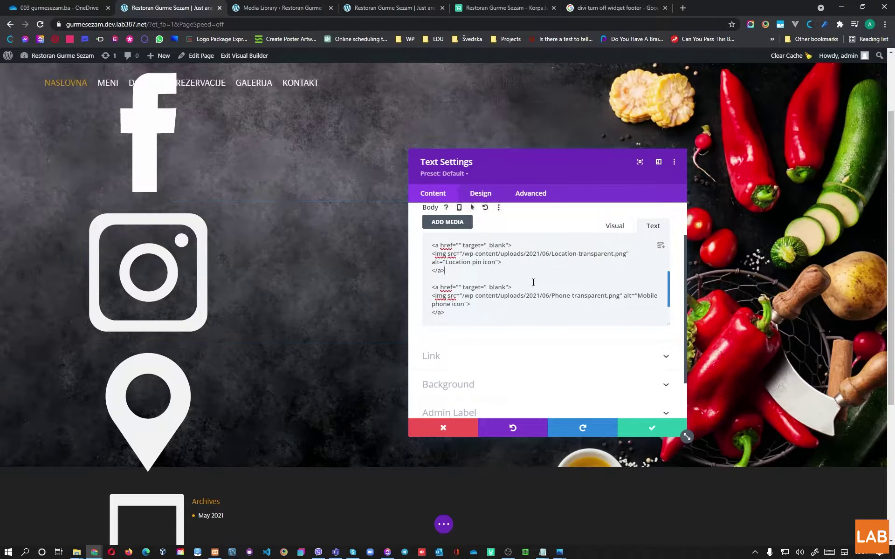
# Step: Paste the Facebook and Instagram URLs into their icon links' empty href attributes
pyautogui.scroll(5, 533, 282)
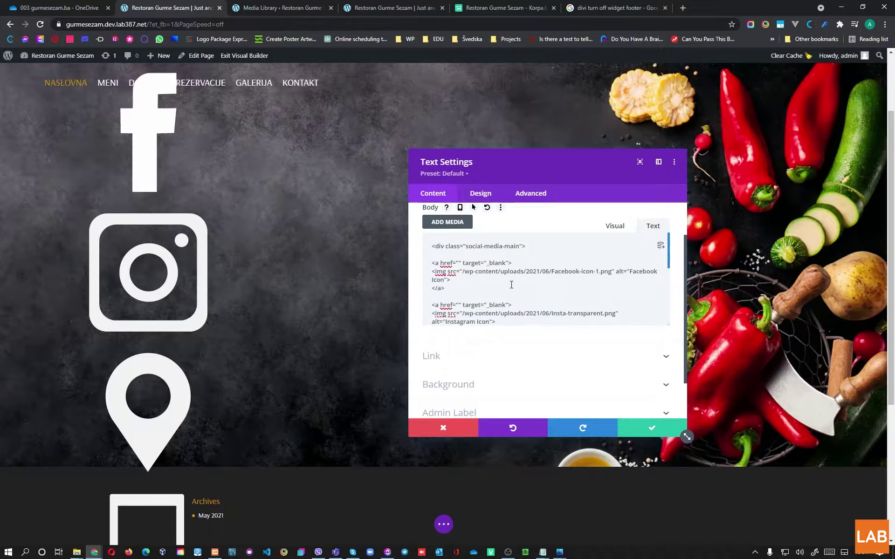
pyautogui.scroll(1, 472, 282)
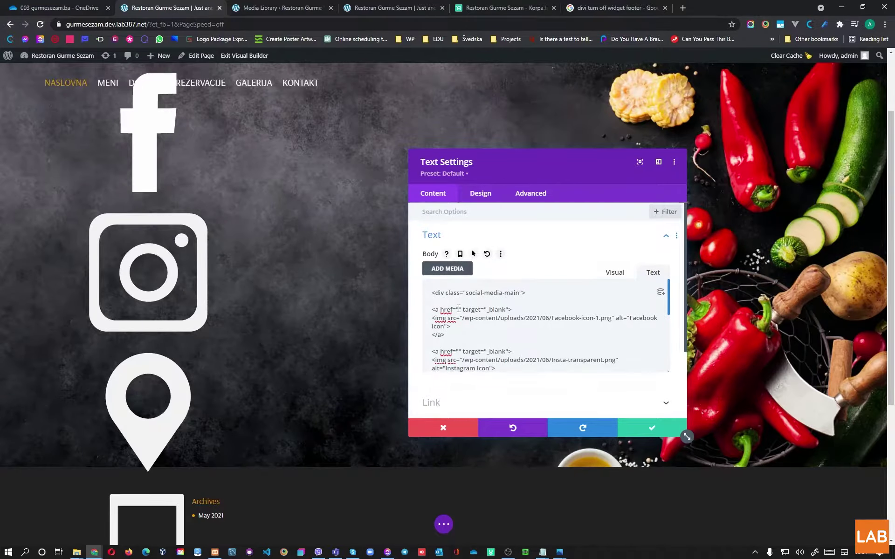
pyautogui.hotkey('ctrl', 'v')
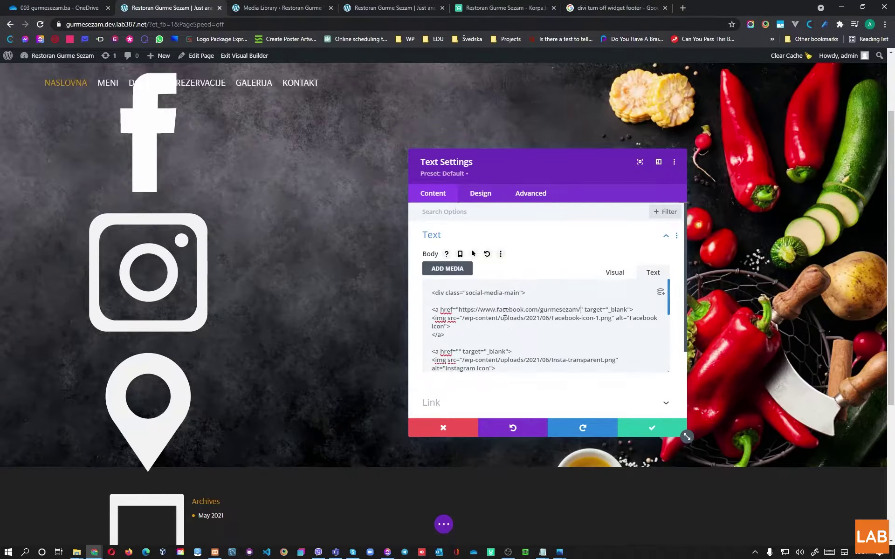
pyautogui.scroll(-2, 540, 288)
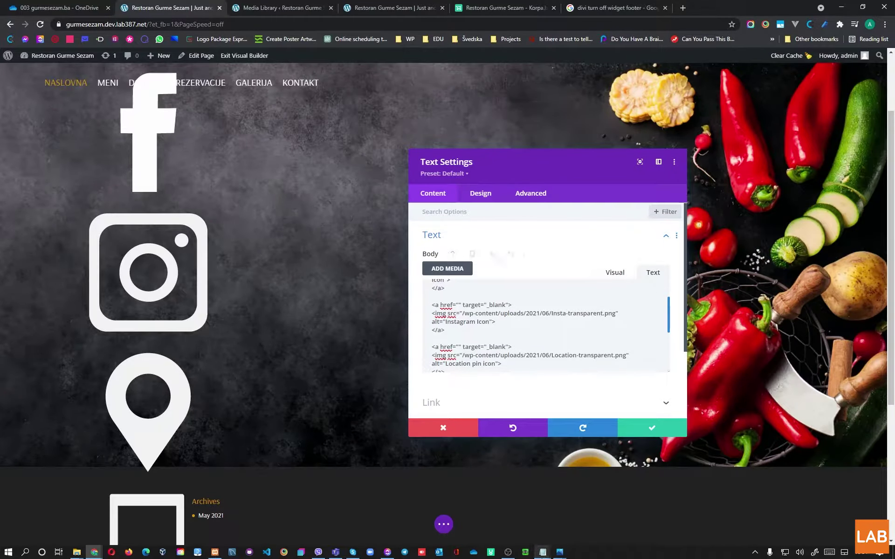
pyautogui.moveTo(542, 552)
pyautogui.click(601, 513)
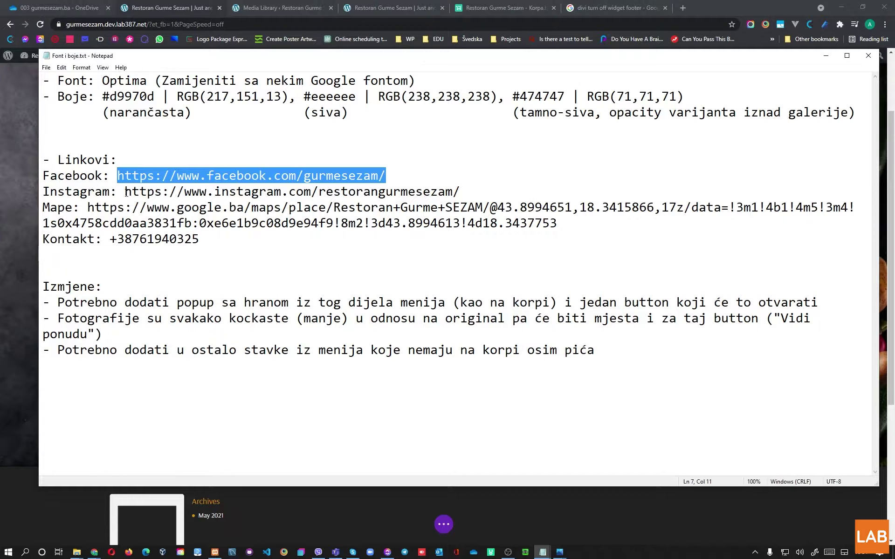
pyautogui.moveTo(126, 193); pyautogui.dragTo(465, 183)
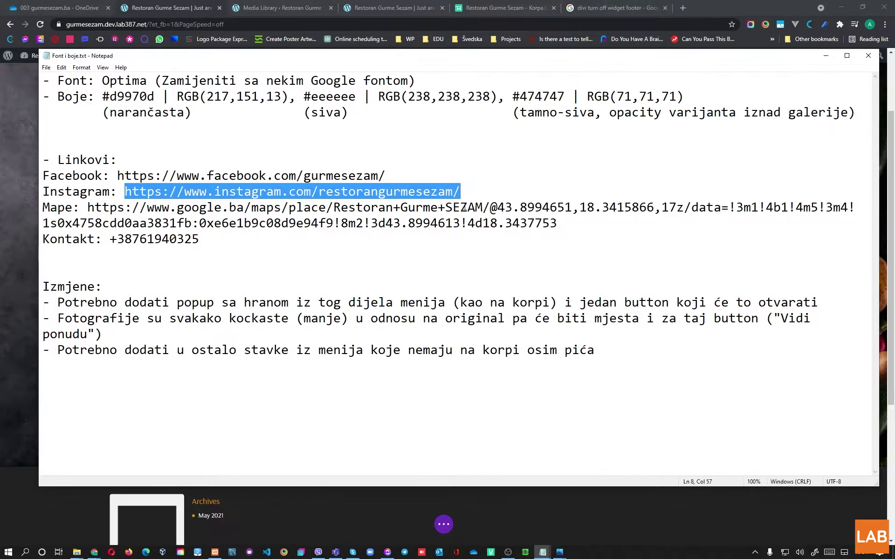
pyautogui.hotkey('alt', 'Tab')
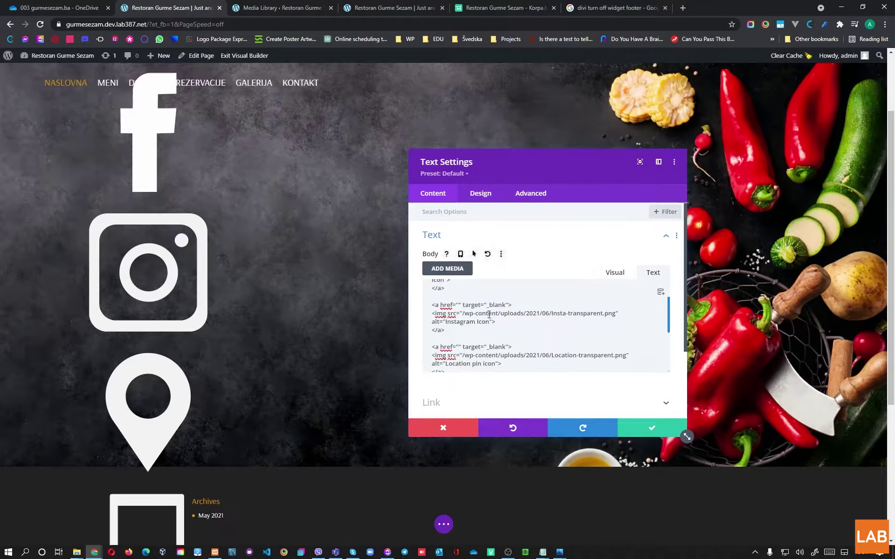
pyautogui.click(460, 305)
pyautogui.hotkey('ctrl', 'v')
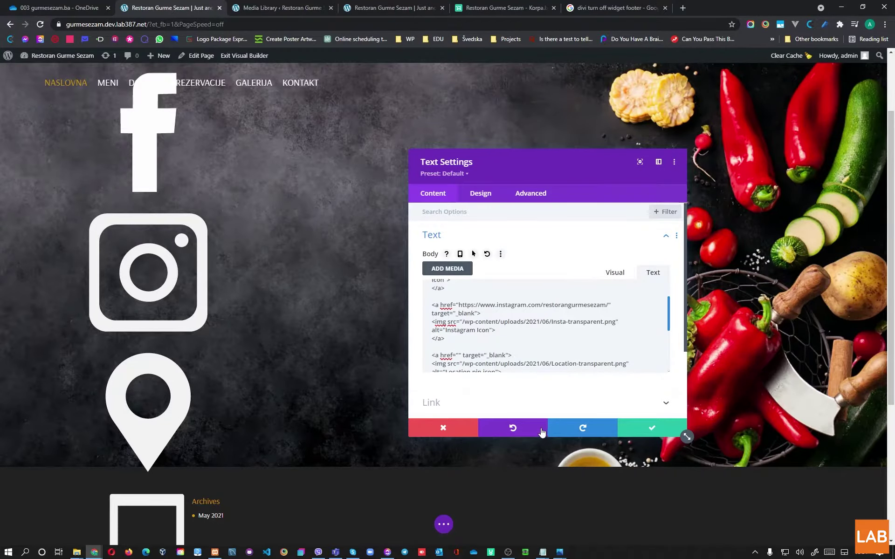
# Step: Copy the Google Maps URL from the notes into the location link's href
pyautogui.hotkey('alt', 'Tab')
pyautogui.moveTo(88, 208); pyautogui.dragTo(567, 218)
pyautogui.hotkey('alt', 'Tab')
pyautogui.scroll(-2, 494, 309)
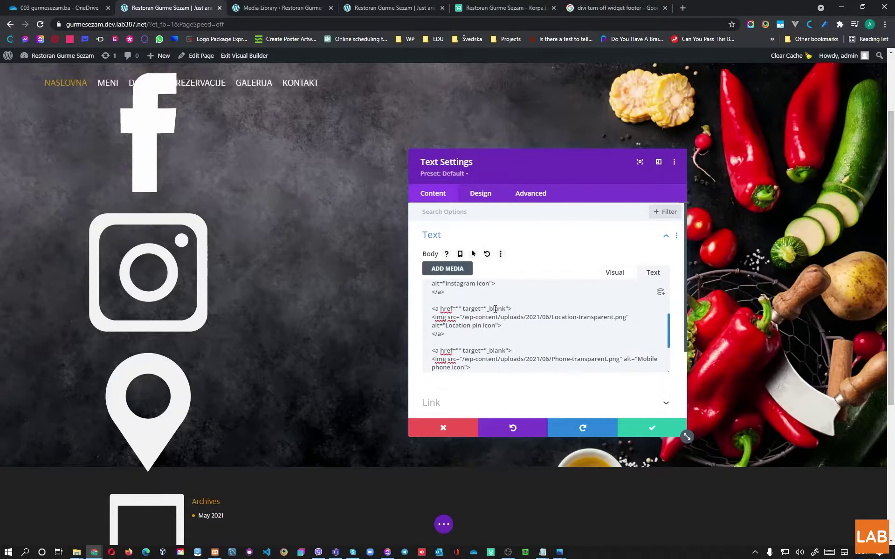
pyautogui.click(459, 308)
pyautogui.hotkey('ctrl', 'v')
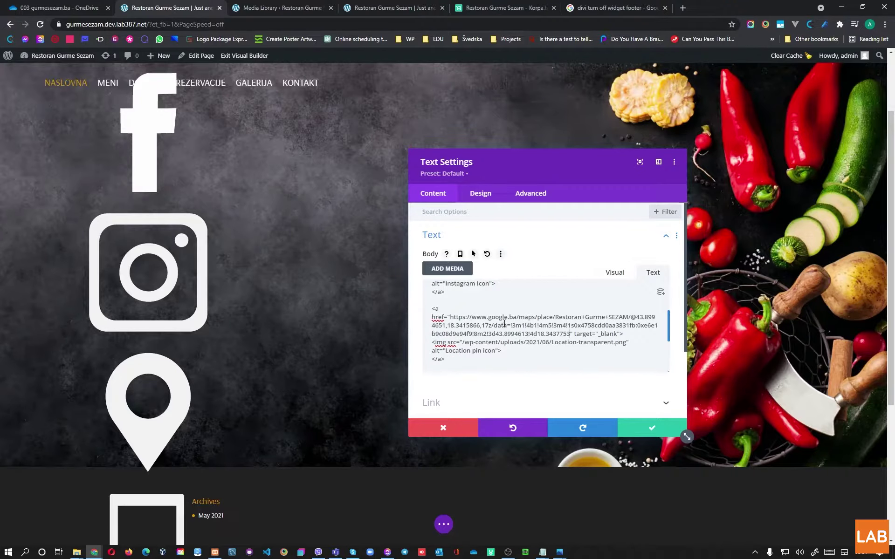
# Step: Select the restaurant's phone number in the notes and place the cursor in the phone link's href
pyautogui.hotkey('alt', 'Tab')
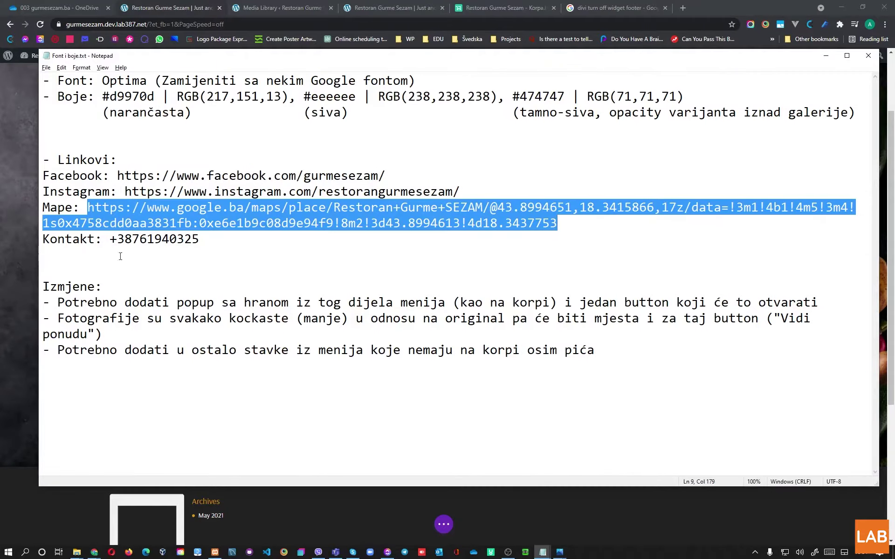
pyautogui.moveTo(112, 239); pyautogui.dragTo(200, 241)
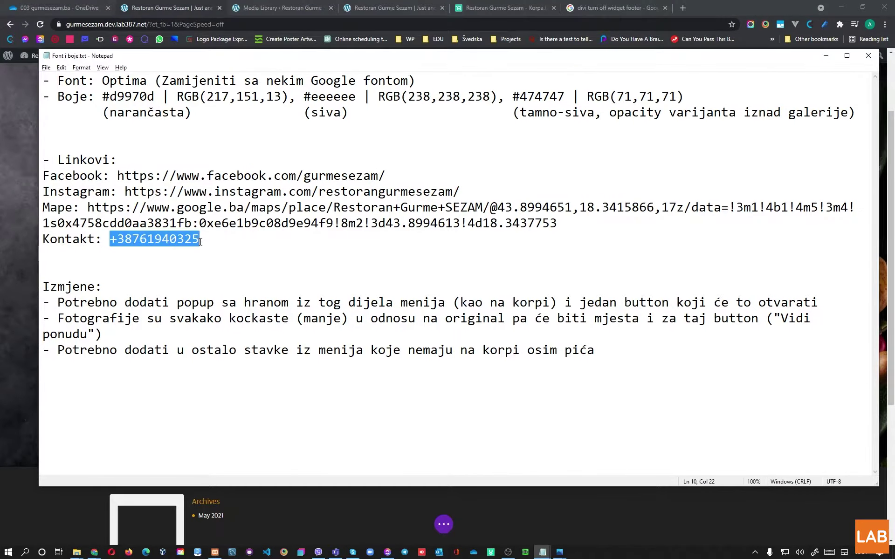
pyautogui.hotkey('alt', 'Tab')
pyautogui.click(459, 329)
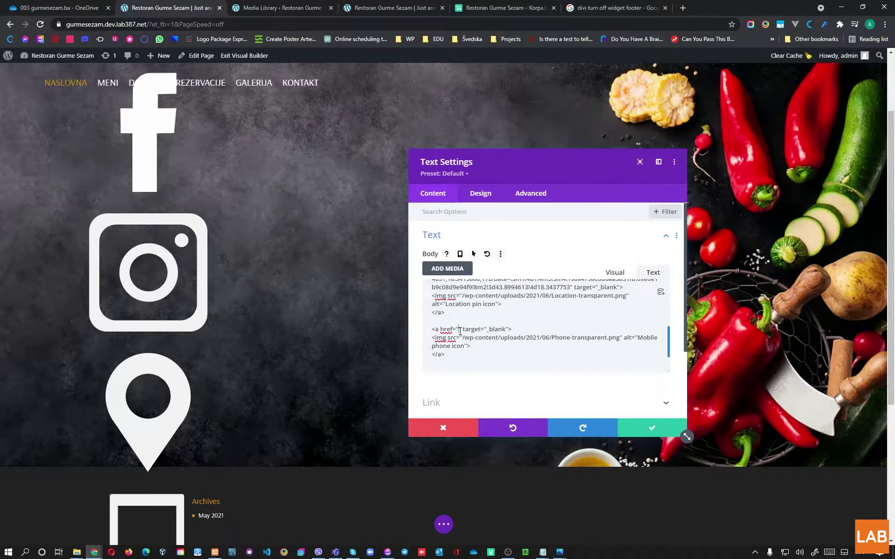
# Step: Set the phone link to tel: plus the restaurant's number, delete the trailing blank lines, and save
pyautogui.scroll(-2, 562, 333)
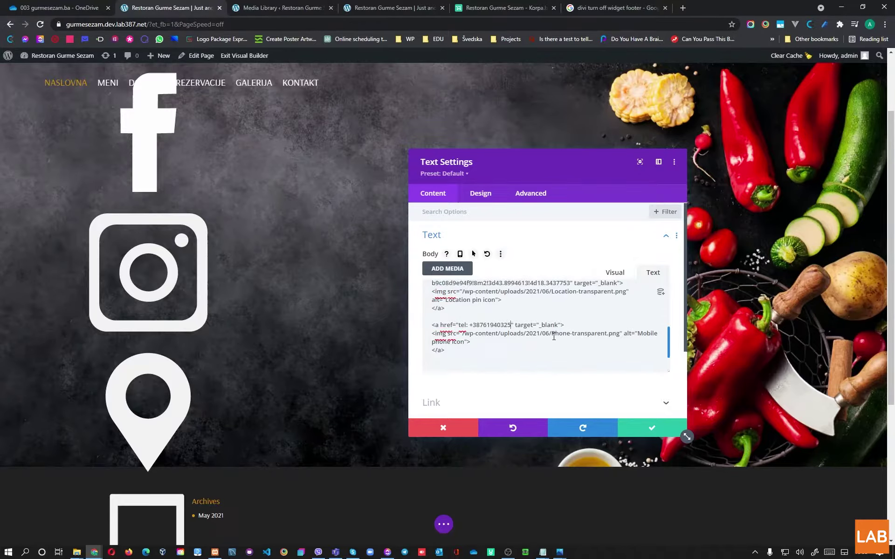
pyautogui.click(452, 347)
pyautogui.press('BackSpace')
pyautogui.press('BackSpace')
pyautogui.press('BackSpace')
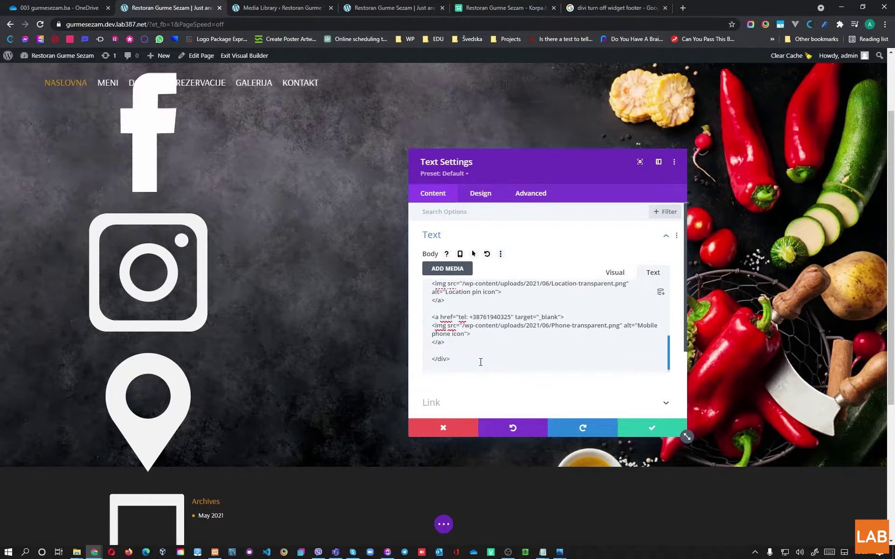
pyautogui.scroll(3, 467, 336)
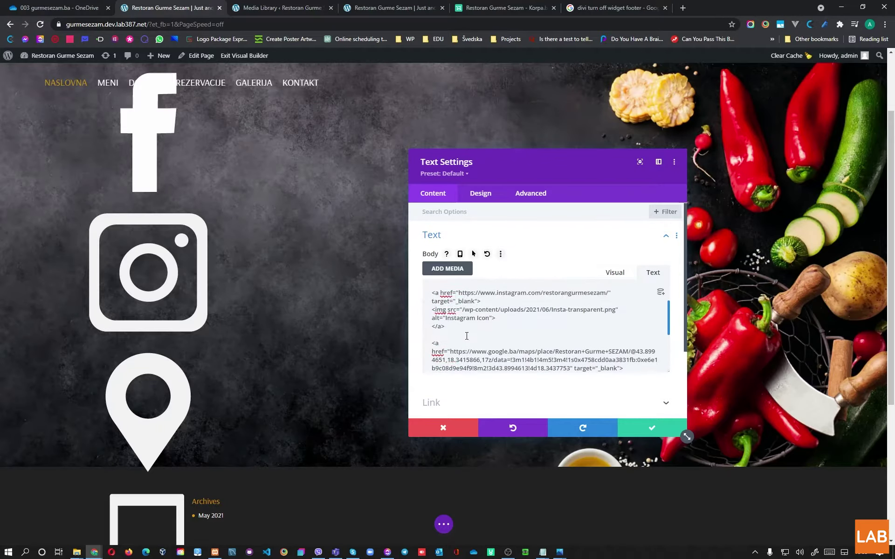
pyautogui.scroll(3, 466, 335)
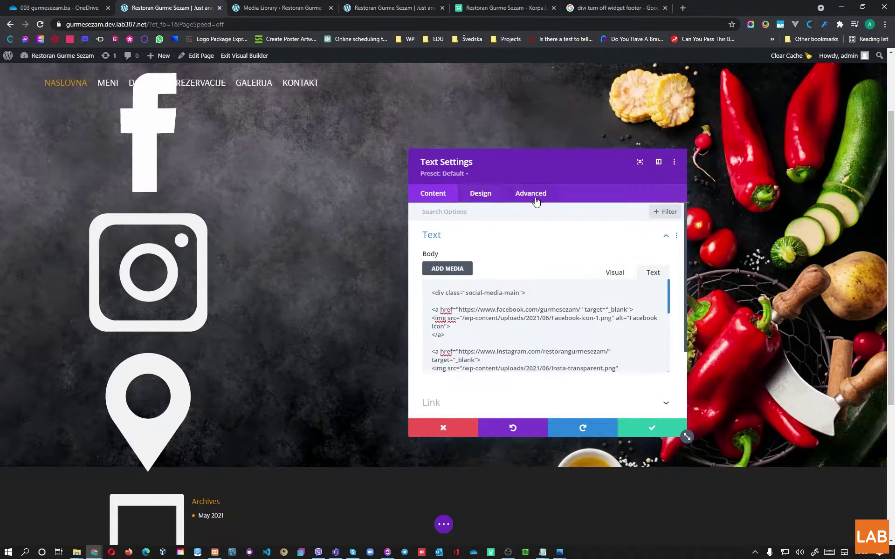
pyautogui.click(632, 426)
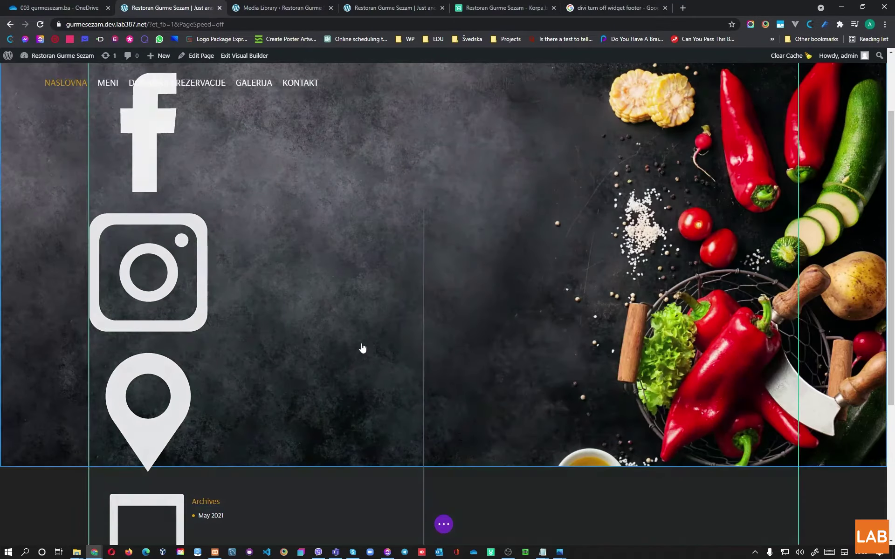
# Step: Open the page-level Custom CSS box under Page Settings > Advanced
pyautogui.scroll(1, 419, 419)
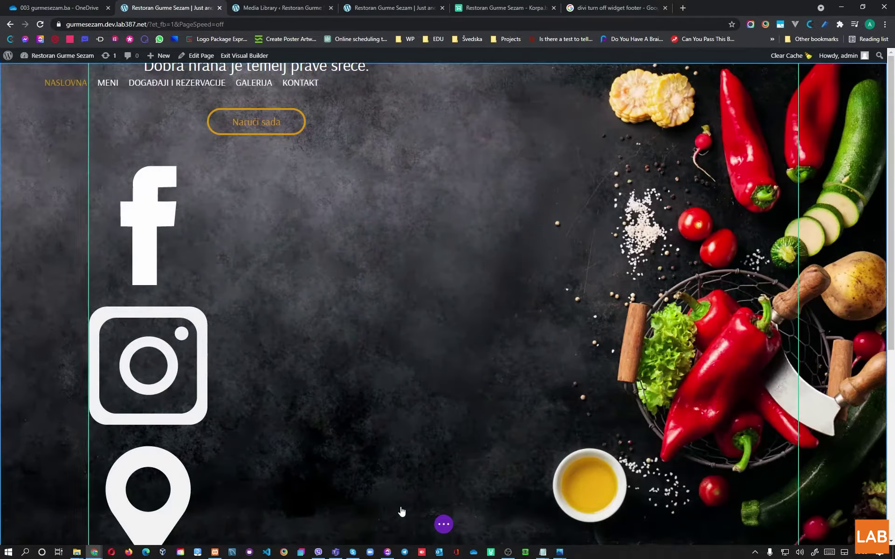
pyautogui.click(441, 525)
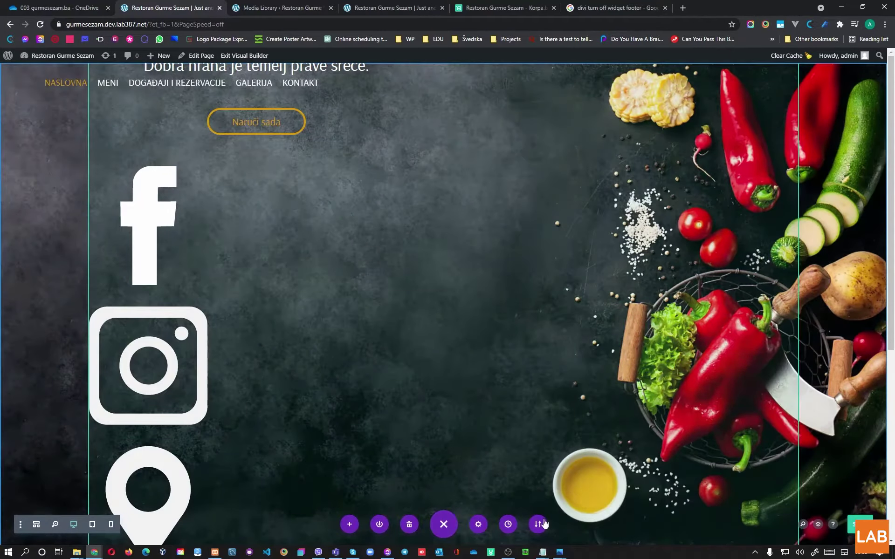
pyautogui.click(481, 525)
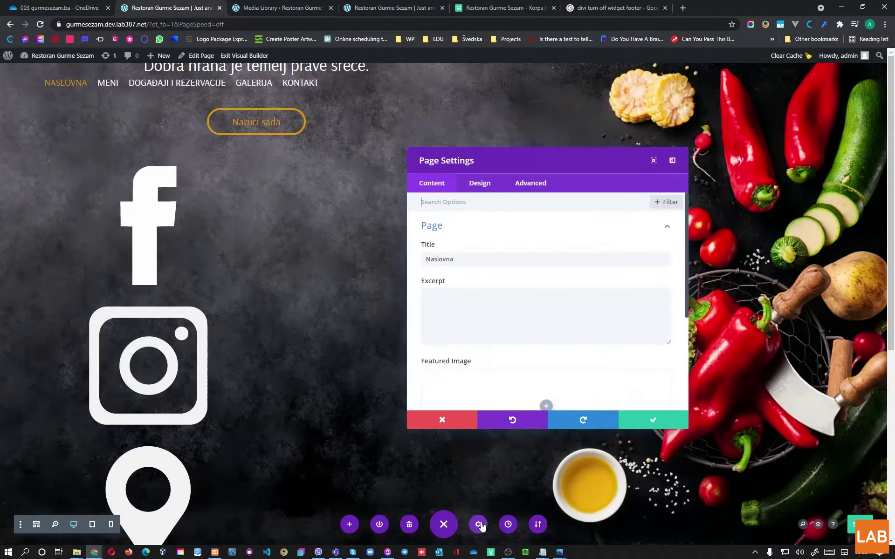
pyautogui.click(525, 187)
pyautogui.click(453, 229)
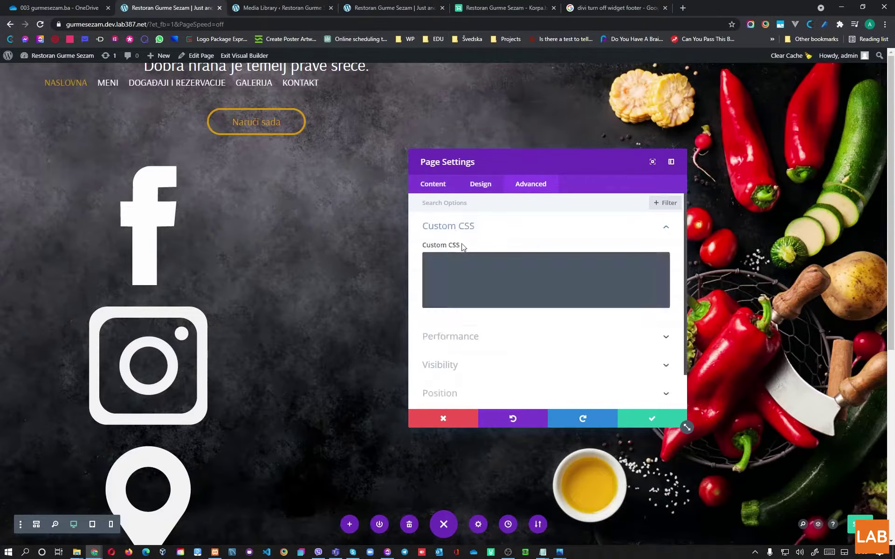
pyautogui.click(493, 279)
# Step: Add the CSS rule .social-media-main { display: flex; }
pyautogui.write('.so')
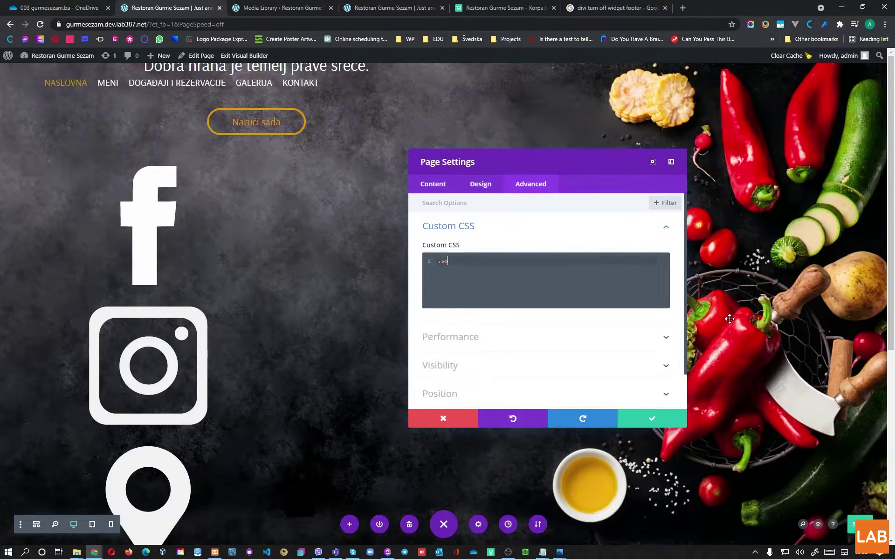
pyautogui.write('cial-media-main')
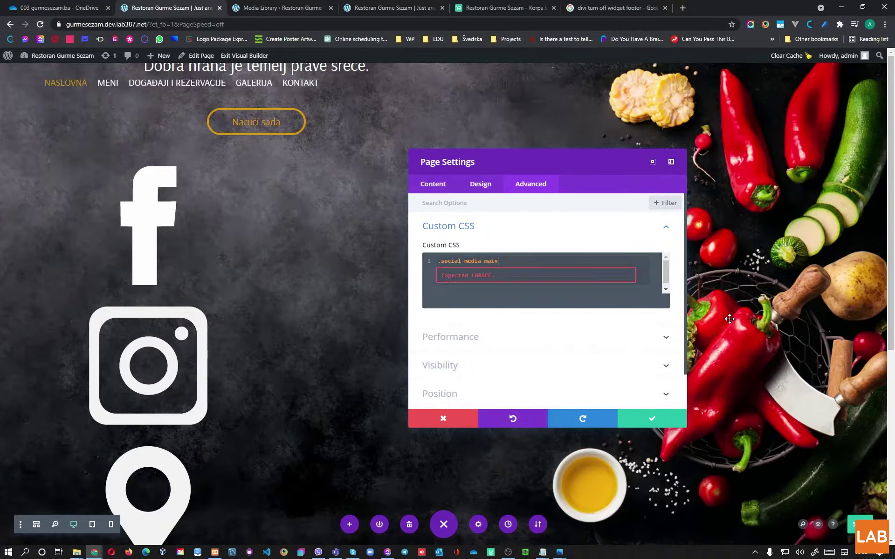
pyautogui.write('{')
pyautogui.press('Return')
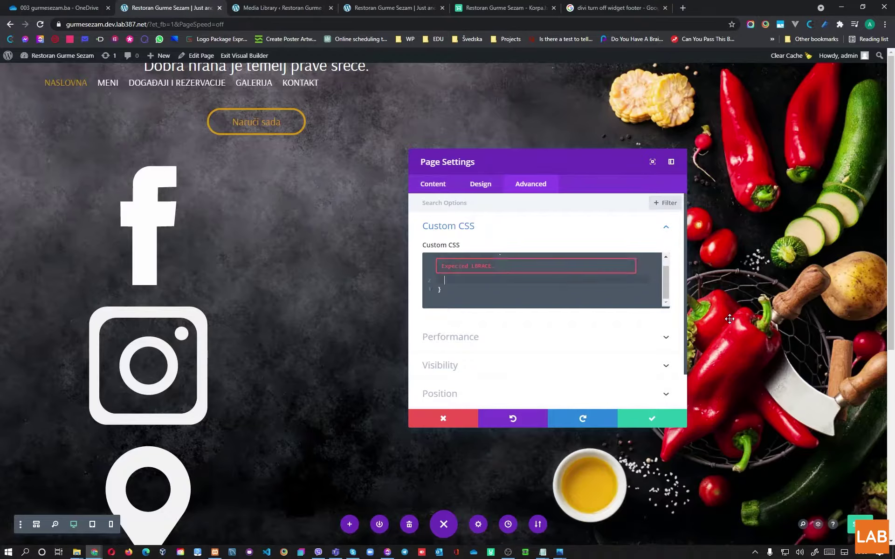
pyautogui.write('display:')
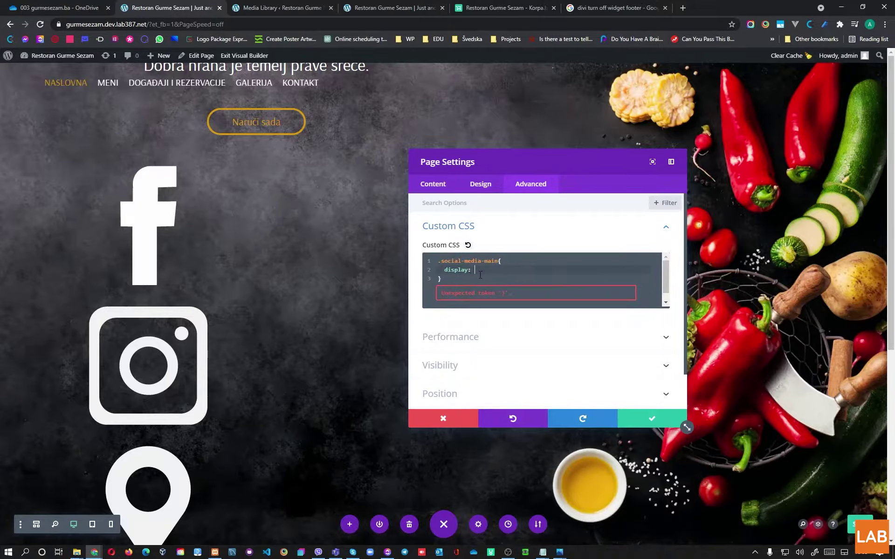
pyautogui.write(' flex;')
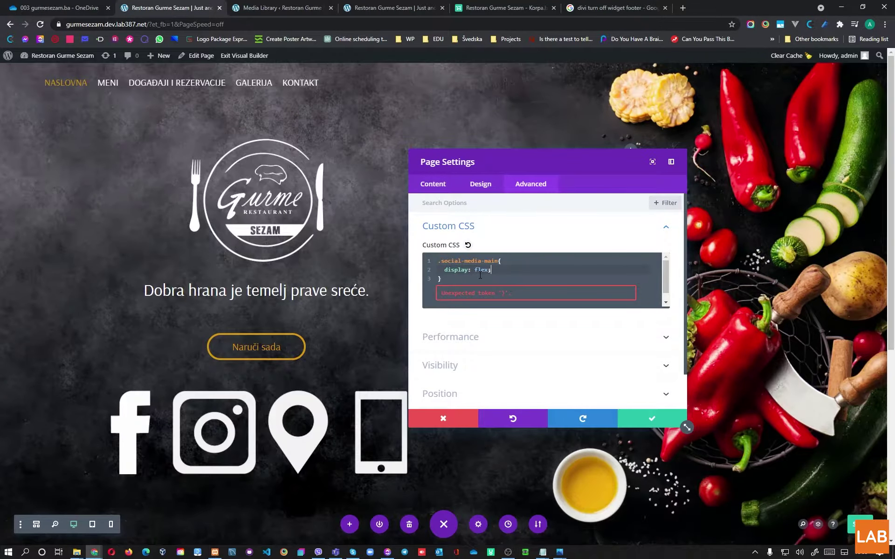
pyautogui.press('Down')
pyautogui.press('Return')
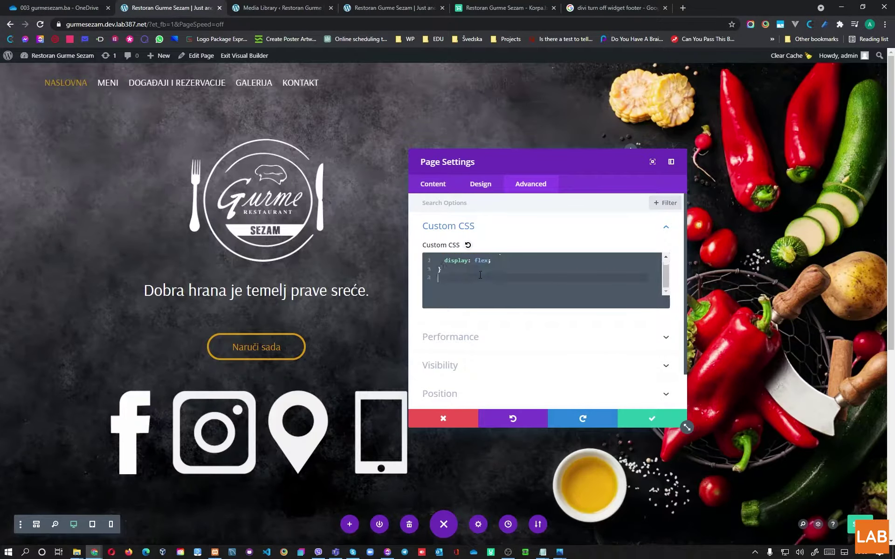
pyautogui.press('Up')
pyautogui.press('Up')
pyautogui.press('Up')
pyautogui.press('Down')
pyautogui.press('Down')
# Step: Add a .social-media-main img rule with width: 100% and max-width: 40px
pyautogui.press('Return')
pyautogui.press('Return')
pyautogui.write('.social')
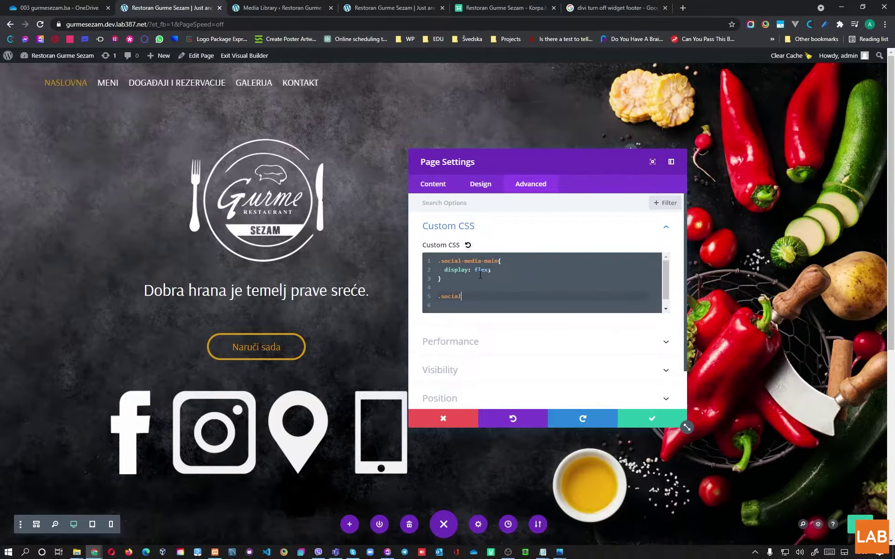
pyautogui.write('-media-main a')
pyautogui.press('BackSpace')
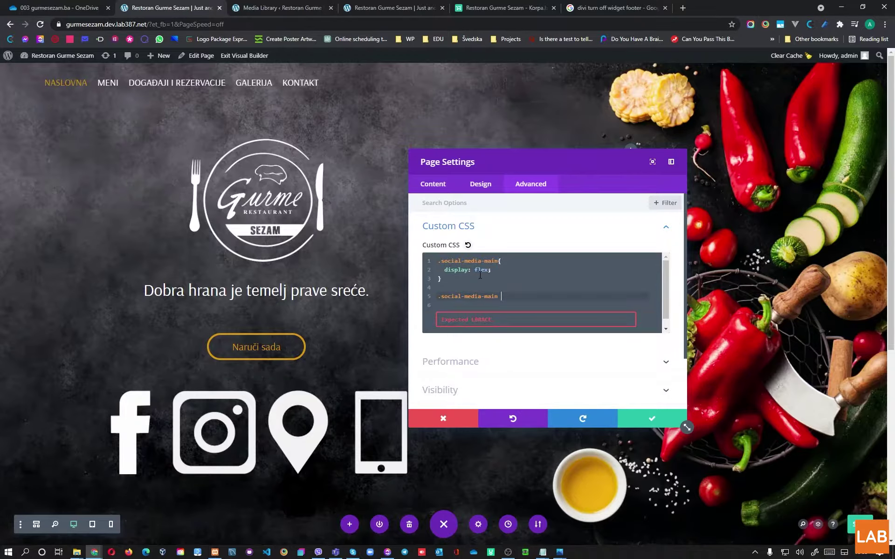
pyautogui.write('img{')
pyautogui.press('Return')
pyautogui.write('width:')
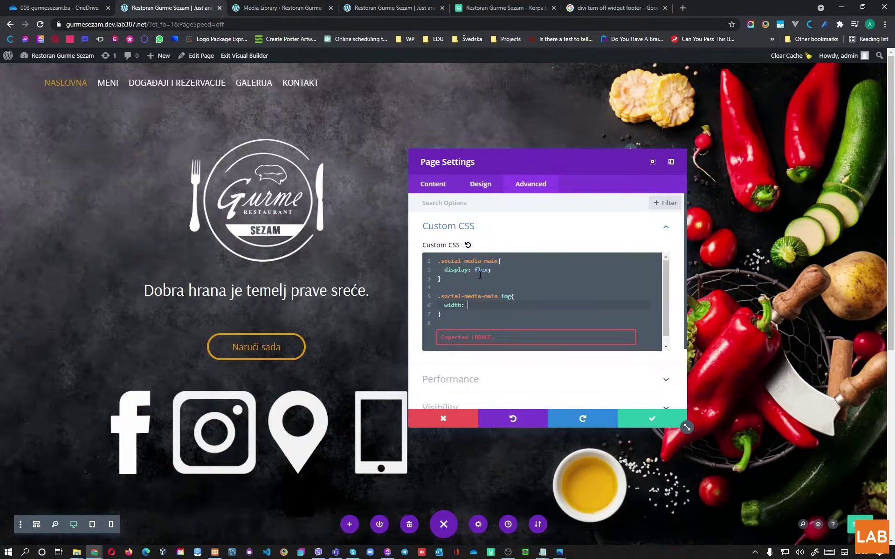
pyautogui.write(' 20px')
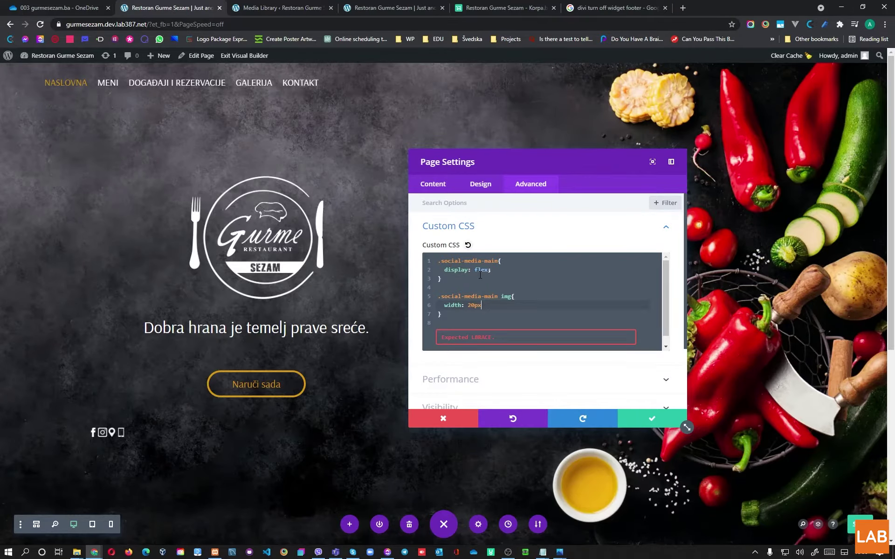
pyautogui.press('BackSpace')
pyautogui.press('BackSpace')
pyautogui.press('BackSpace')
pyautogui.press('BackSpace')
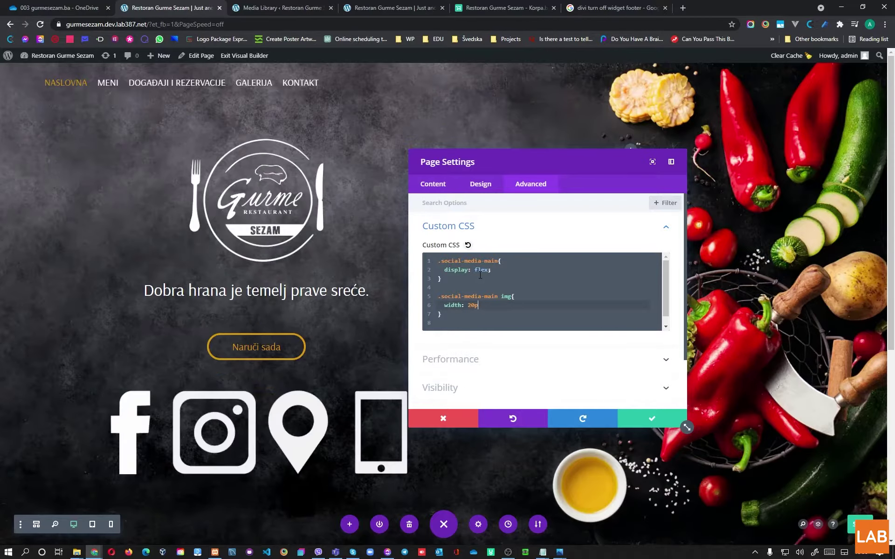
pyautogui.write('30px')
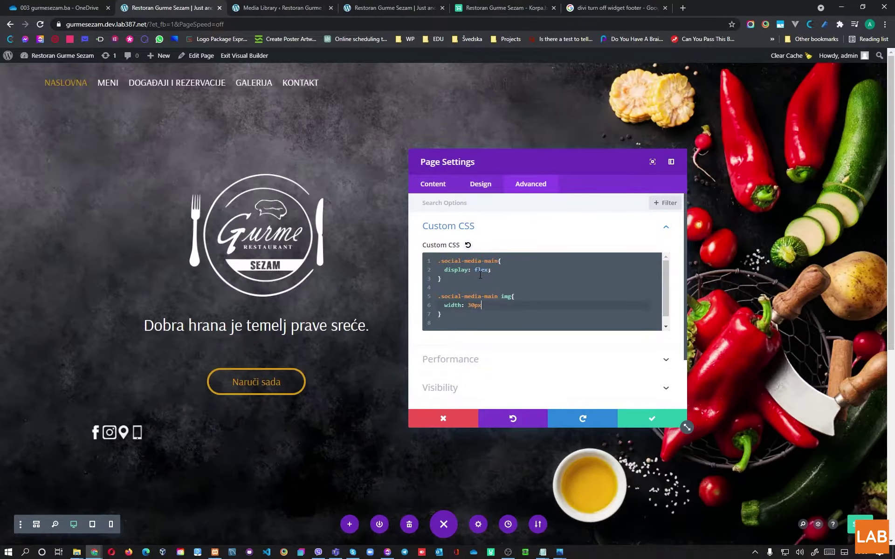
pyautogui.press('BackSpace')
pyautogui.press('BackSpace')
pyautogui.press('BackSpace')
pyautogui.write('100%;')
pyautogui.press('Return')
pyautogui.write('max-')
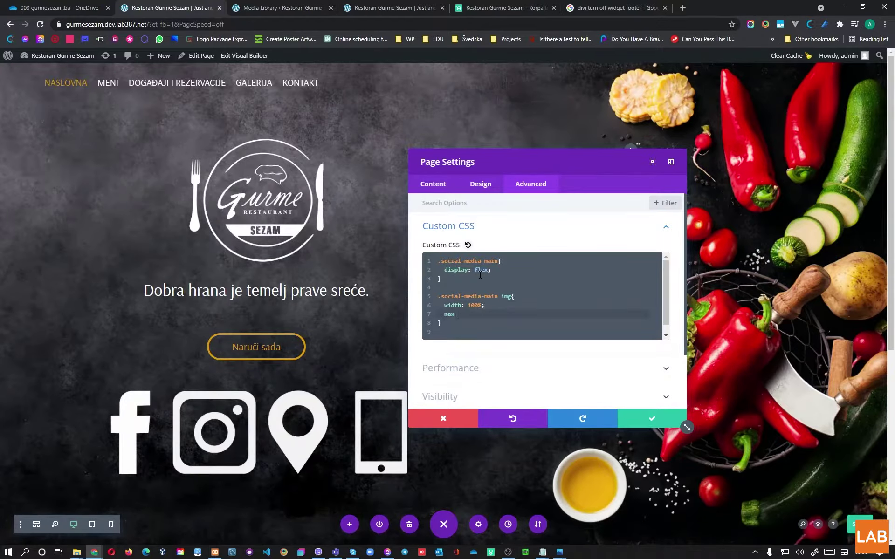
pyautogui.write('width: 40px')
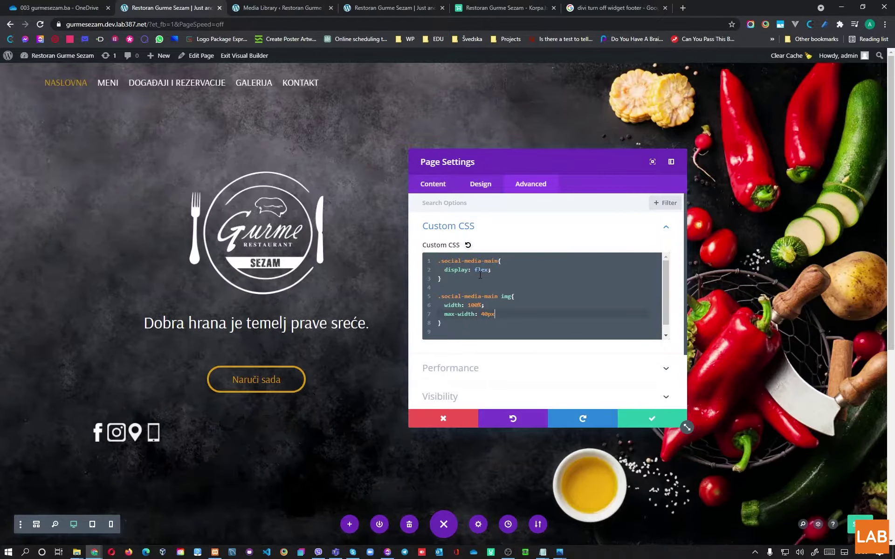
pyautogui.write(';')
pyautogui.press('Down')
pyautogui.press('Down')
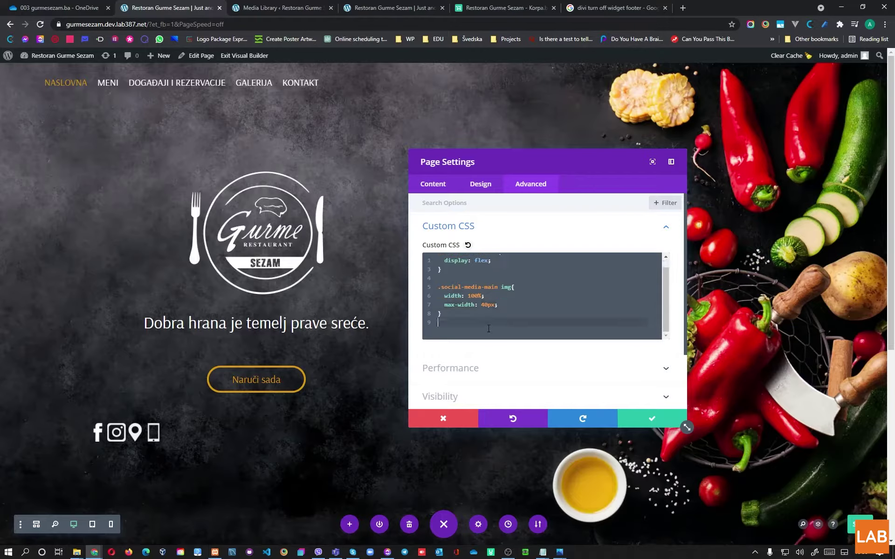
# Step: Add a .social-media-main a rule with padding: 20px
pyautogui.scroll(-1, 485, 321)
pyautogui.press('Return')
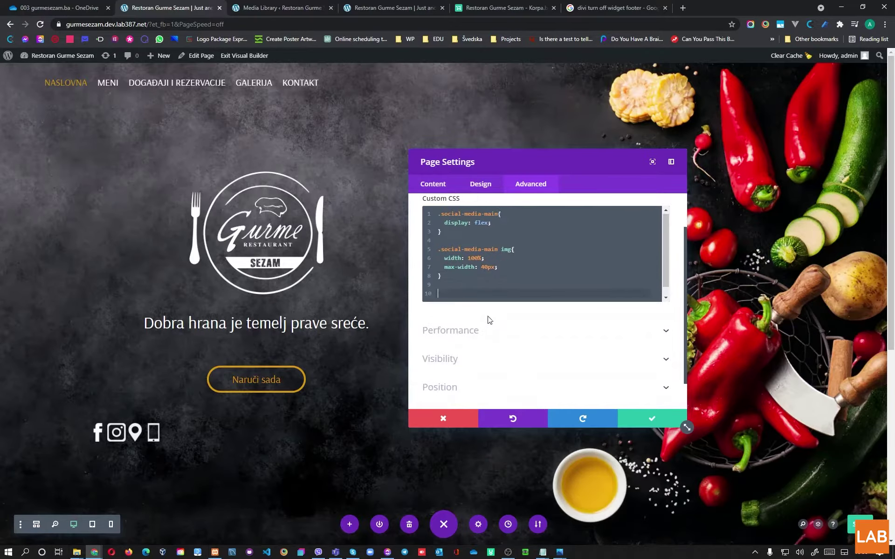
pyautogui.write('.social-me')
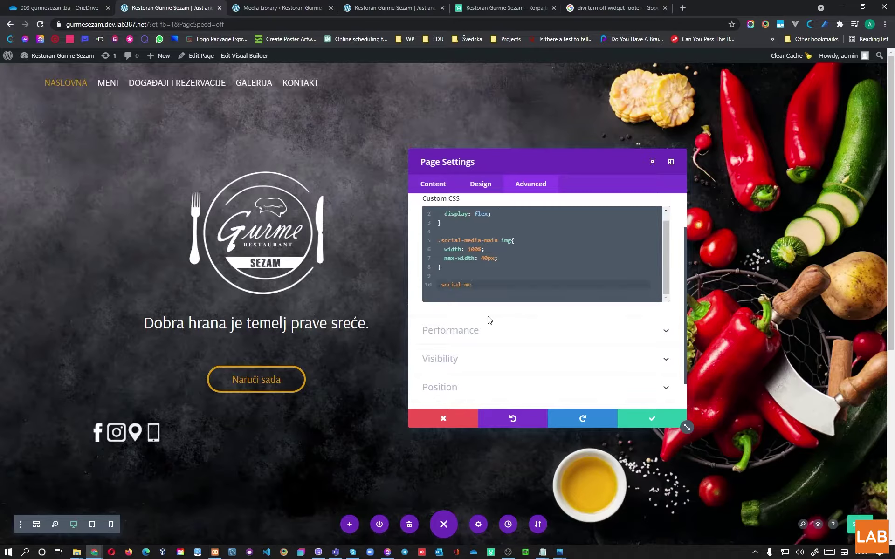
pyautogui.write('dia-main a{')
pyautogui.press('Return')
pyautogui.write('paddin')
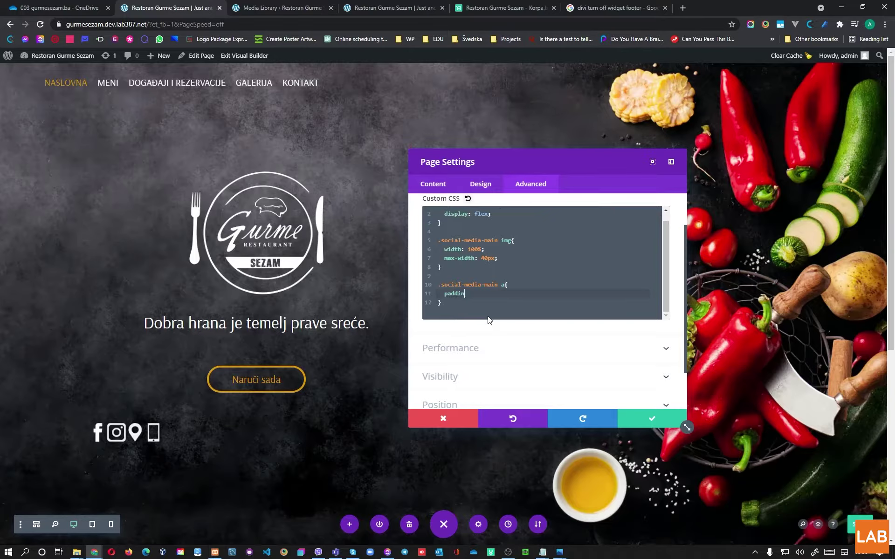
pyautogui.write('g: 10px')
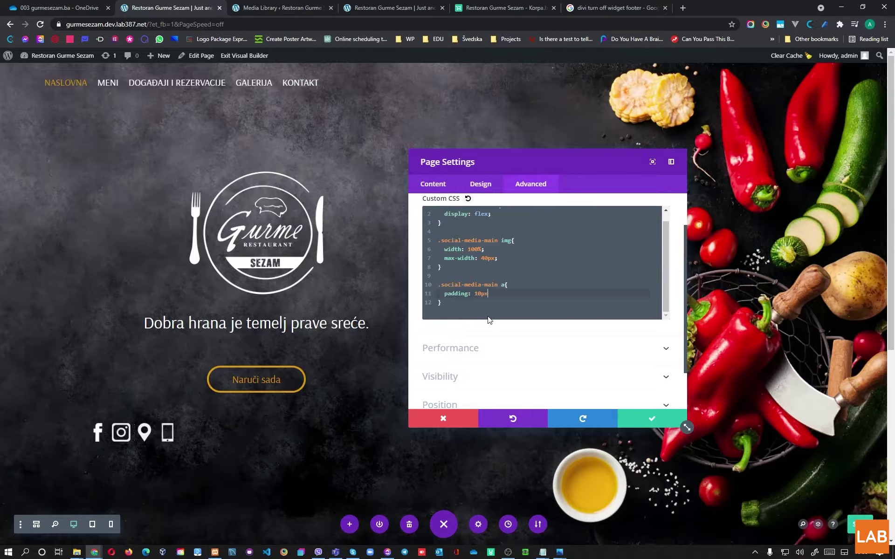
pyautogui.press('BackSpace')
pyautogui.press('BackSpace')
pyautogui.press('BackSpace')
pyautogui.press('BackSpace')
pyautogui.write('20px')
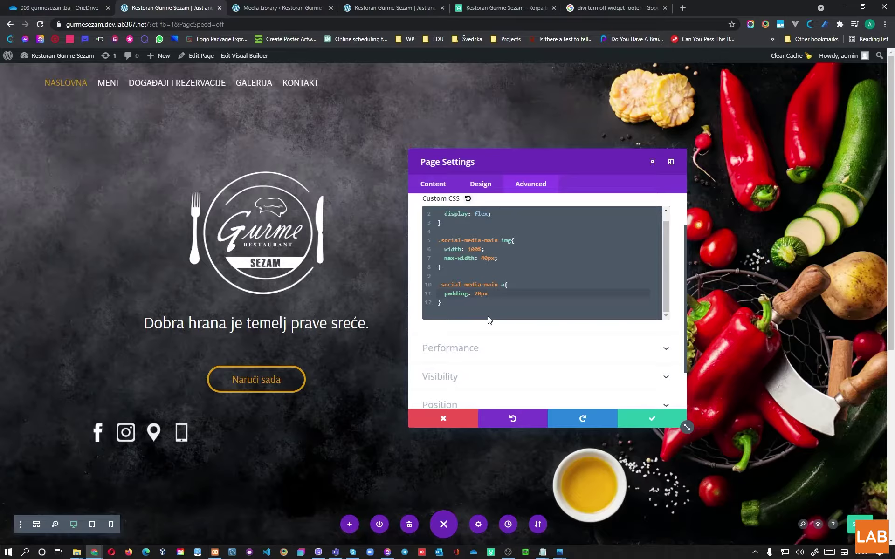
pyautogui.write(';')
# Step: Add justify-content: center; to the .social-media-main rule
pyautogui.scroll(3, 500, 309)
pyautogui.click(507, 272)
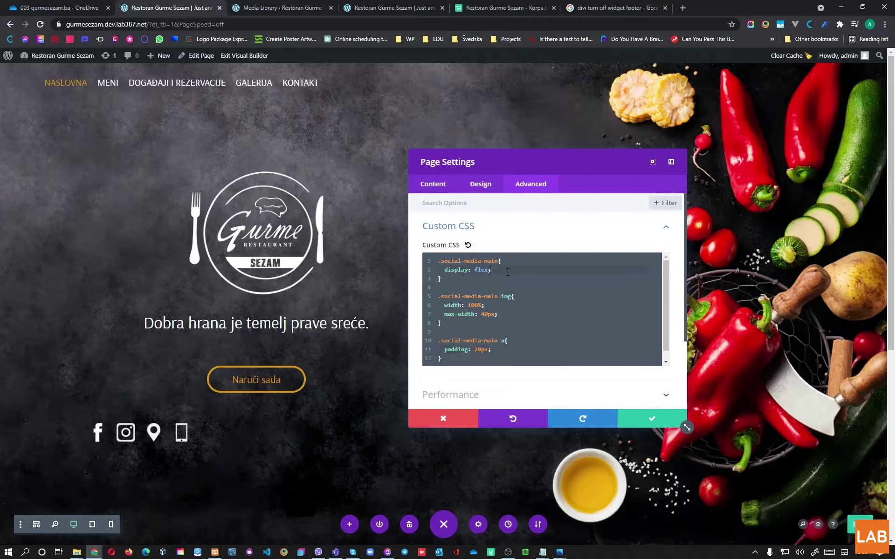
pyautogui.press('Return')
pyautogui.write('justify-content: center;')
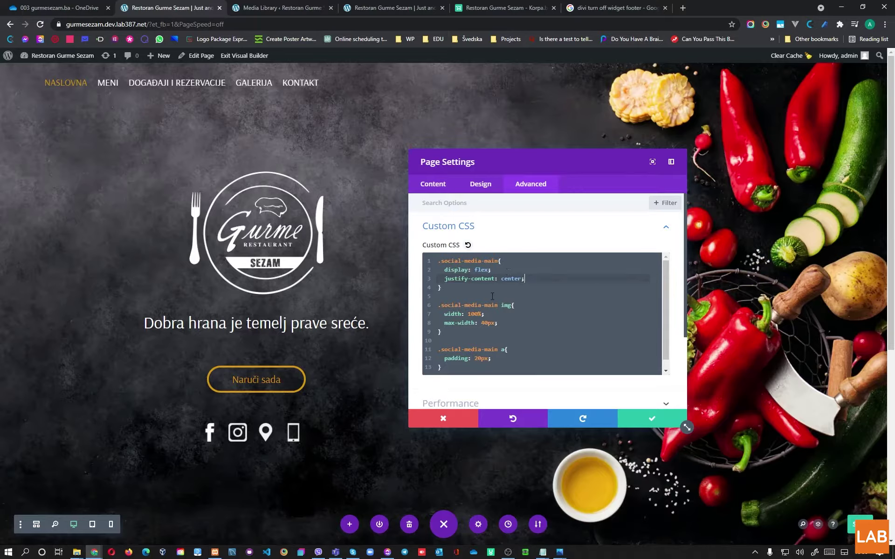
# Step: Save the page CSS and view the homepage on the live site
pyautogui.click(648, 419)
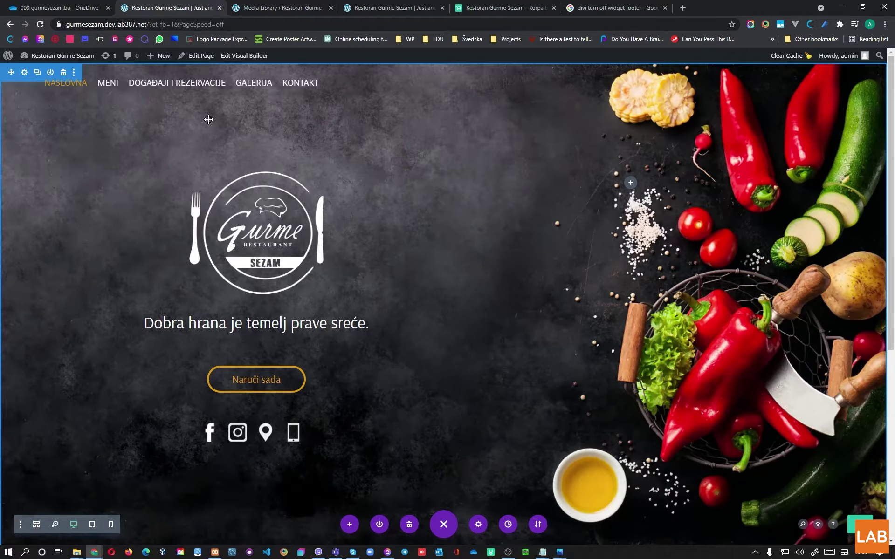
pyautogui.click(386, 7)
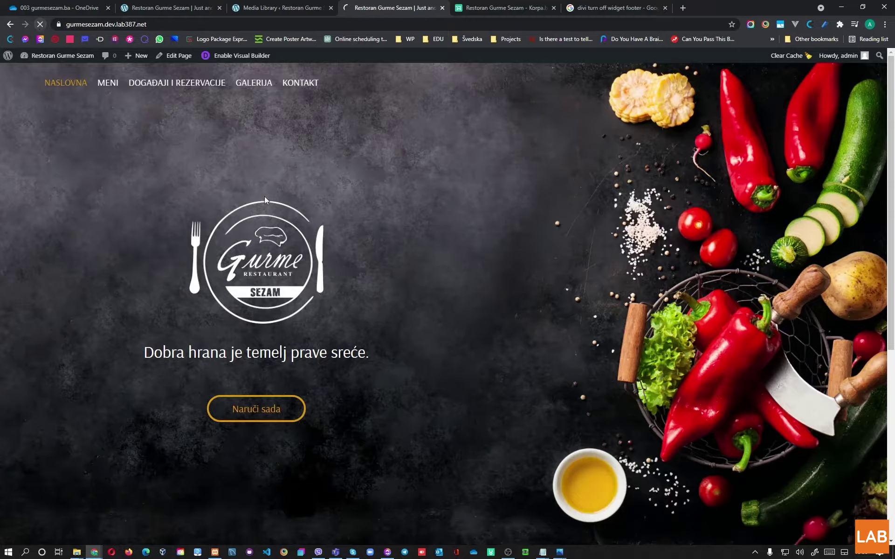
pyautogui.scroll(-3, 284, 363)
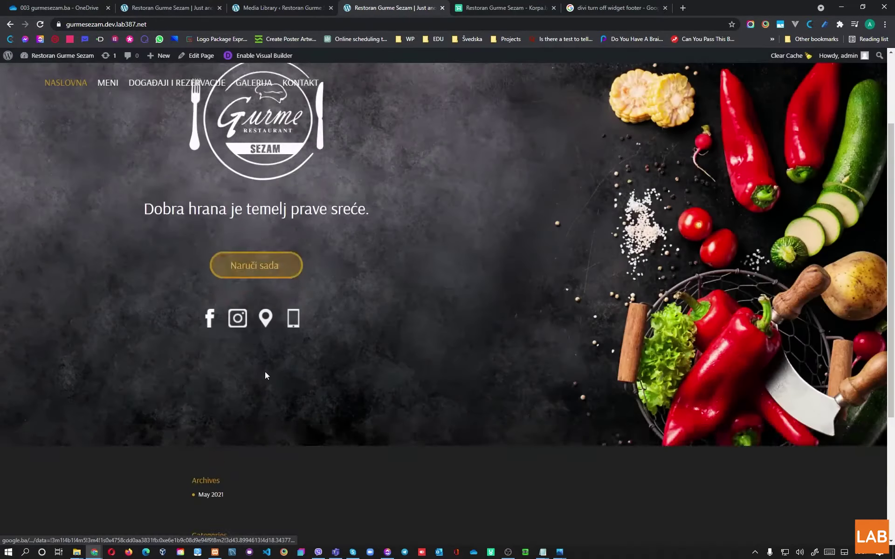
# Step: Test the Facebook, Instagram, map and phone icon links, closing each opened tab or prompt
pyautogui.click(205, 293)
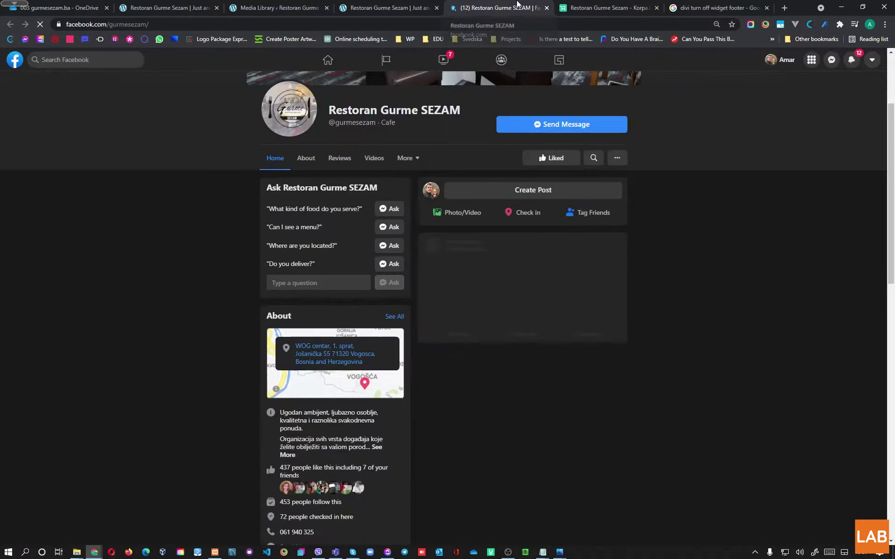
pyautogui.click(546, 8)
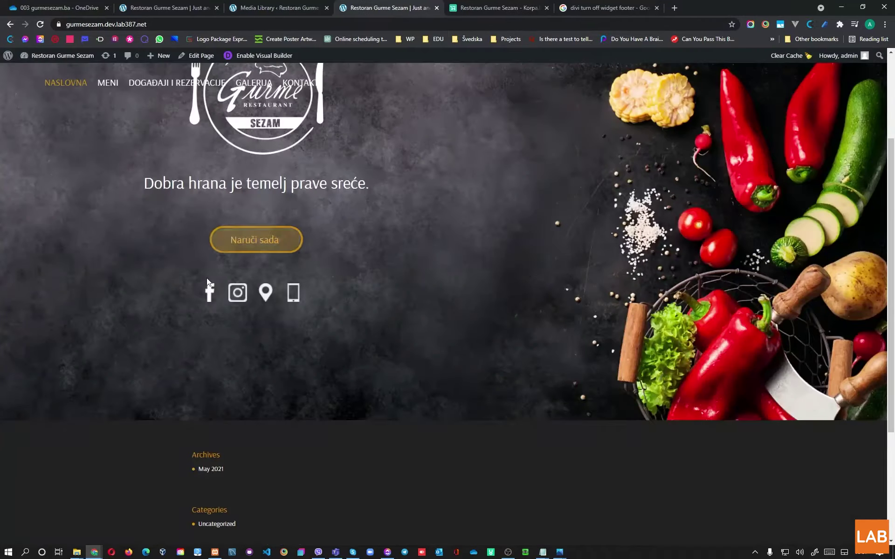
pyautogui.click(247, 293)
pyautogui.click(546, 8)
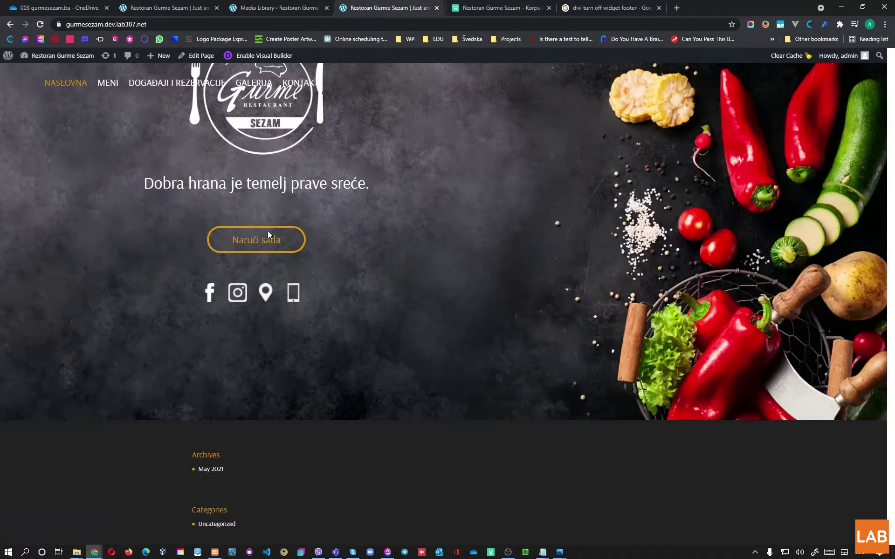
pyautogui.click(263, 290)
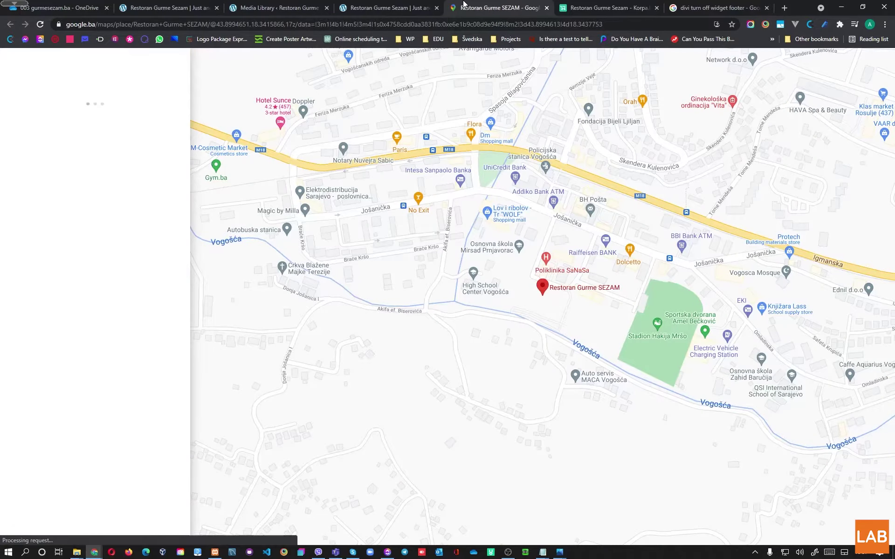
pyautogui.click(547, 7)
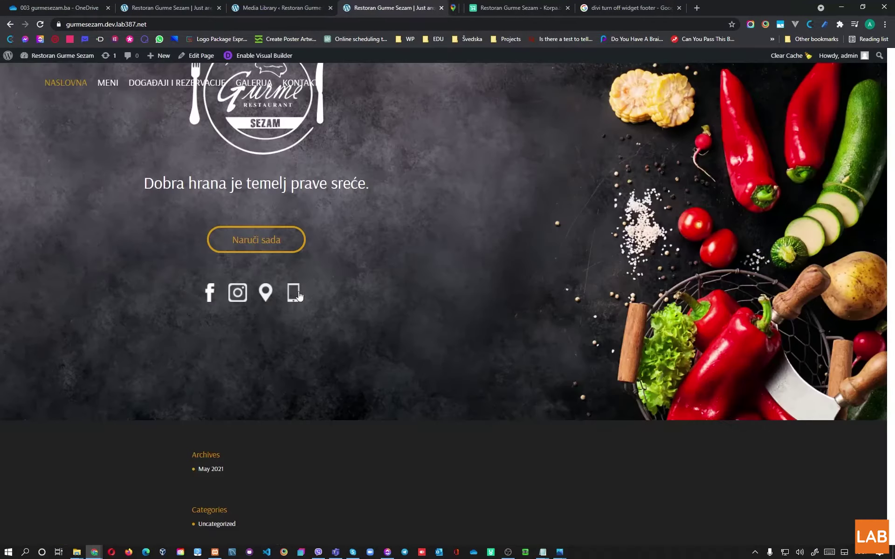
pyautogui.click(293, 292)
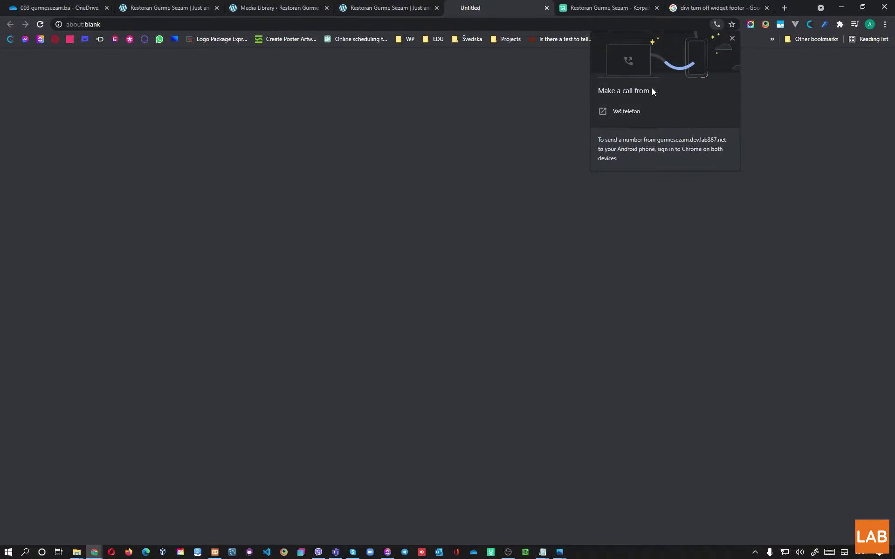
pyautogui.click(732, 38)
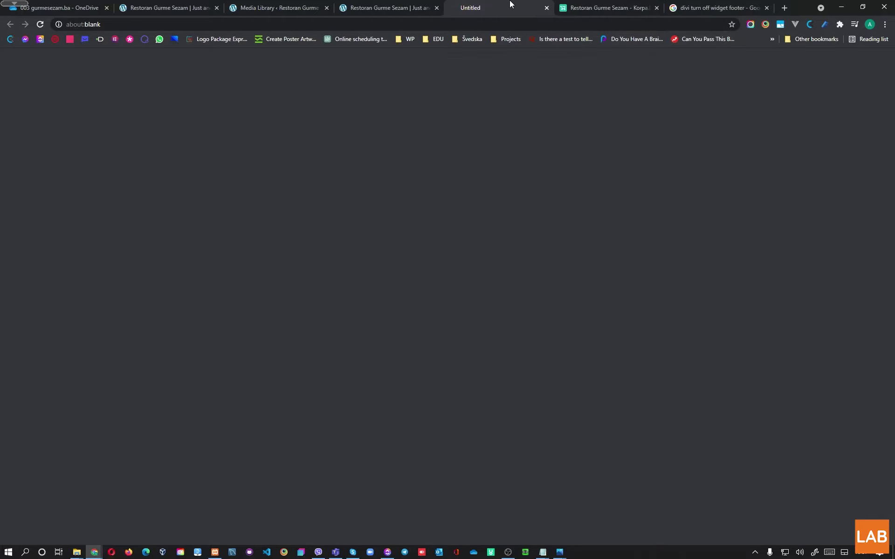
pyautogui.click(547, 8)
pyautogui.scroll(3, 437, 407)
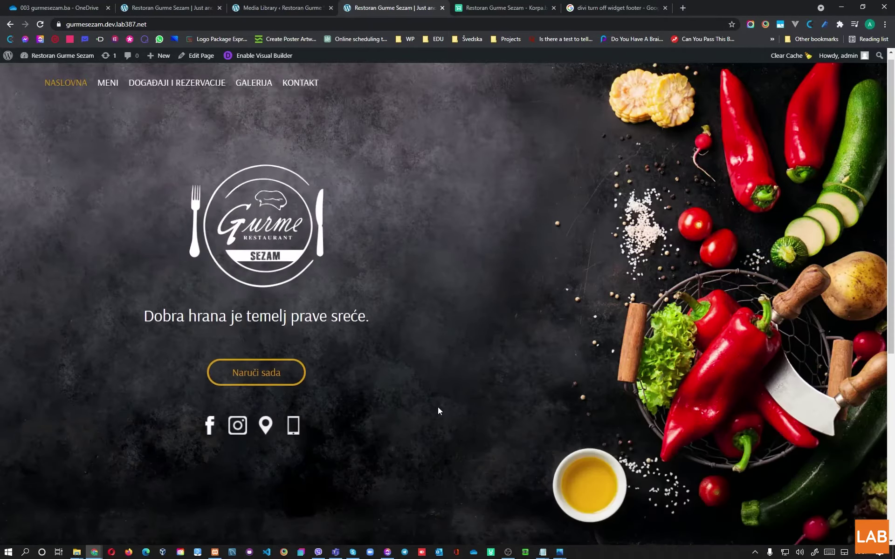
pyautogui.click(560, 553)
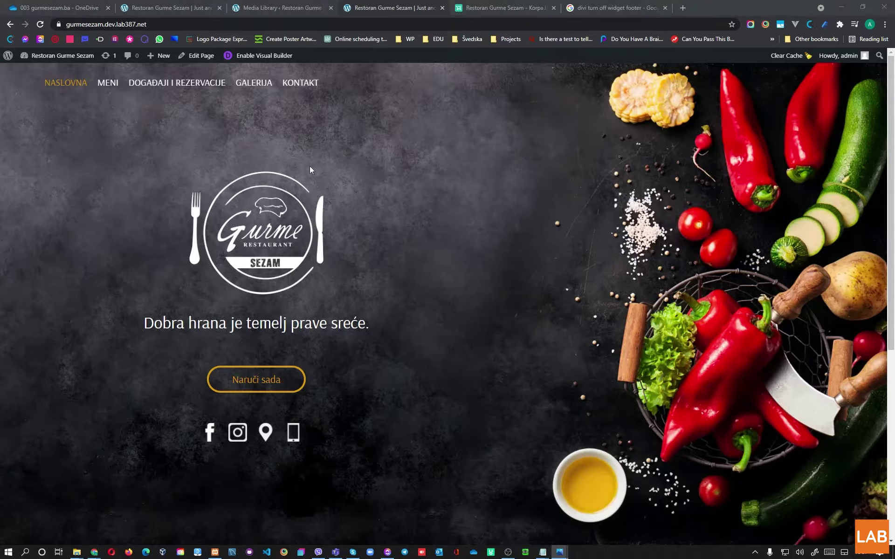
# Step: In Tutorijal.txt, note under a) that custom HTML and CSS sped up creating the icon links
pyautogui.moveTo(543, 552)
pyautogui.click(513, 518)
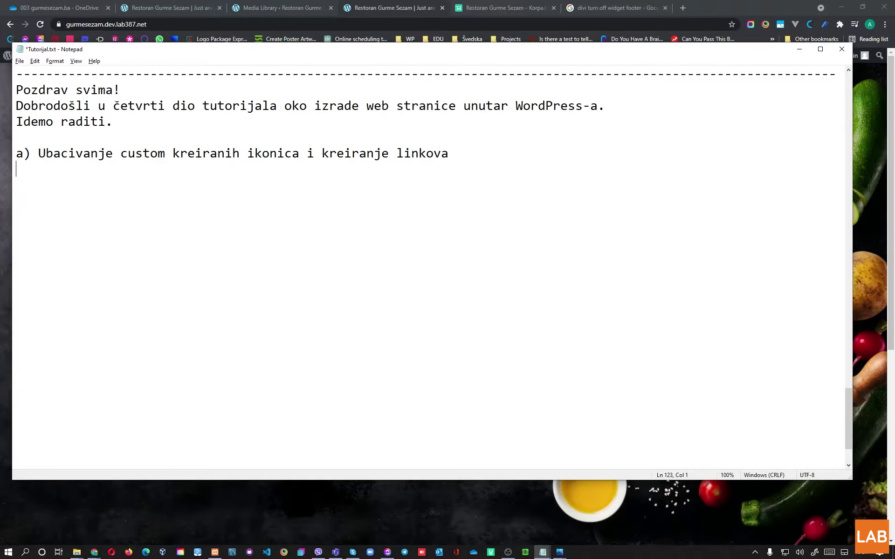
pyautogui.write('Ovdje smo koristili c')
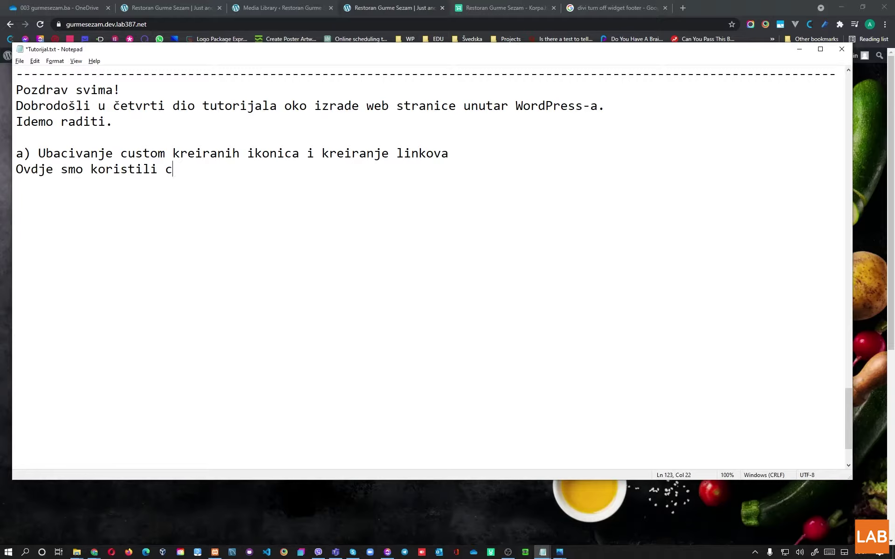
pyautogui.write('ustom HTML i CSS ')
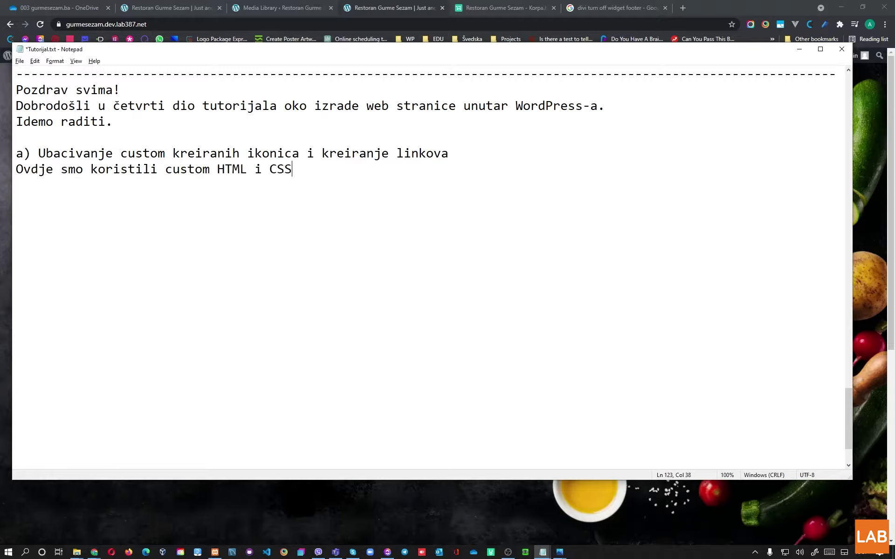
pyautogui.write('radi brzeg kreiranja ikonica')
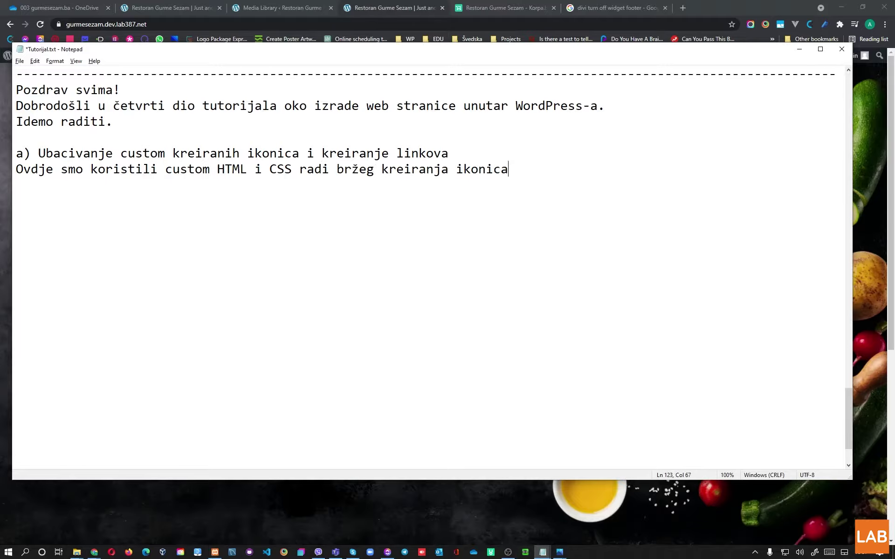
pyautogui.press('BackSpace')
pyautogui.press('BackSpace')
pyautogui.press('BackSpace')
pyautogui.press('BackSpace')
pyautogui.press('BackSpace')
pyautogui.press('BackSpace')
pyautogui.write('linkova sa ikonicama,')
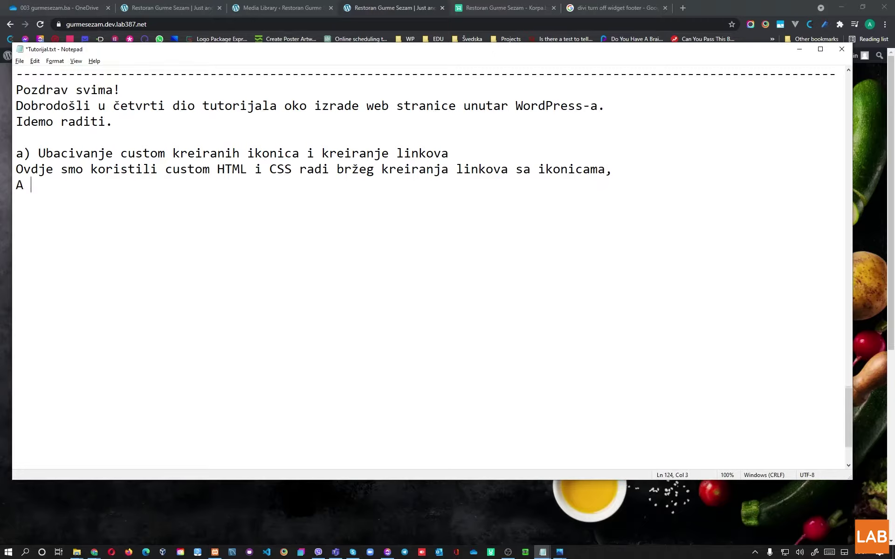
pyautogui.write('bez mnogo b')
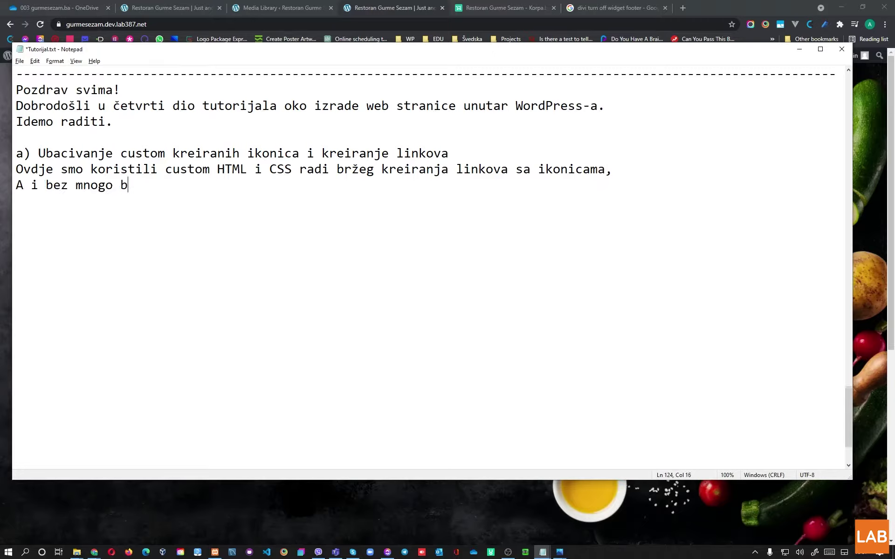
pyautogui.write('ojazni da će ')
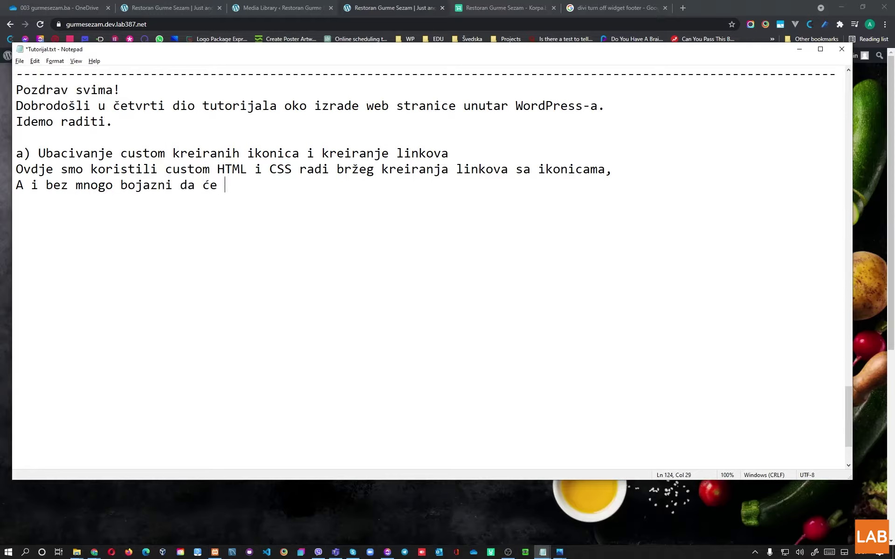
pyautogui.write('klijent oto ka')
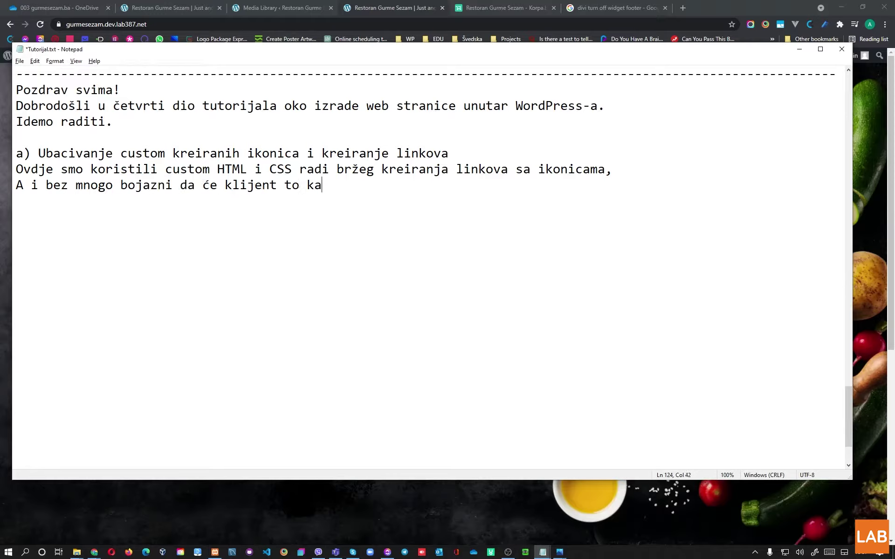
pyautogui.write('snije mijenjati (uglavnom ov')
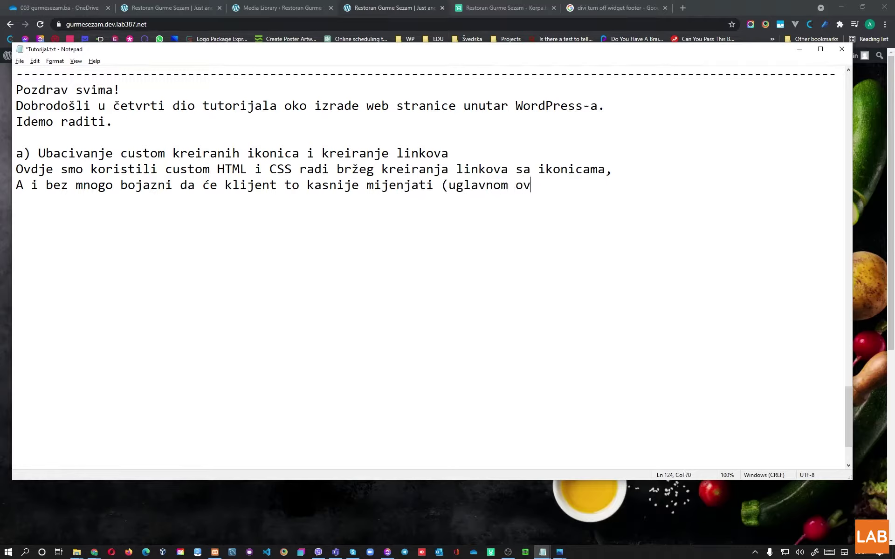
pyautogui.write('e stvari osta')
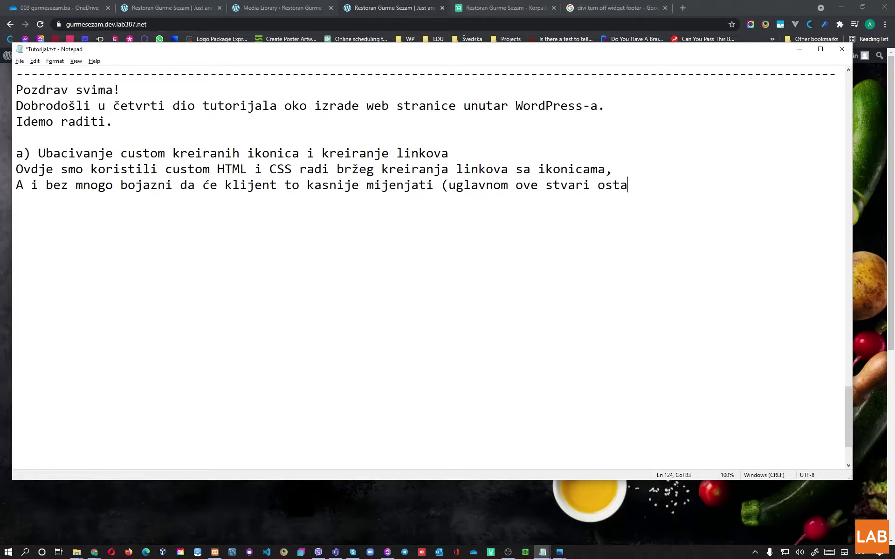
pyautogui.write('ju uvijek iste).')
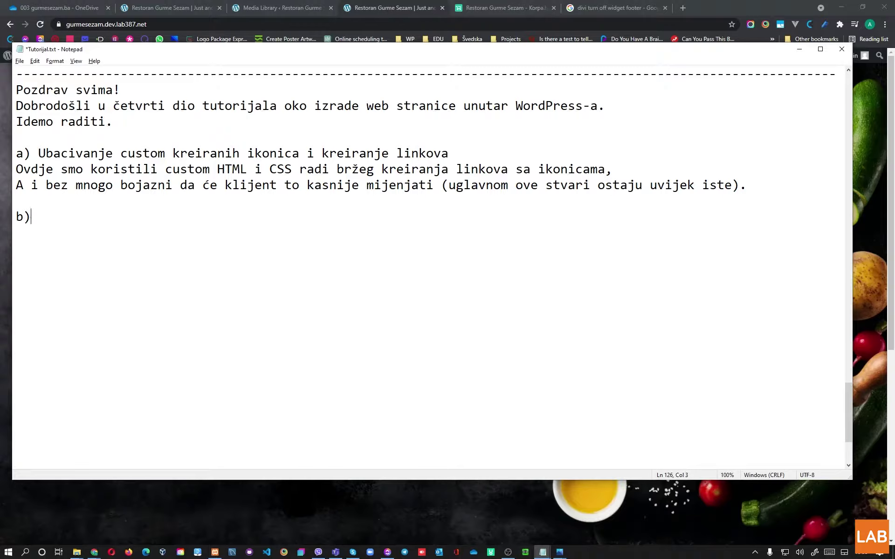
# Step: Write point b) about moving to the mobile view to check what needs editing
pyautogui.write('ada možemo preći')
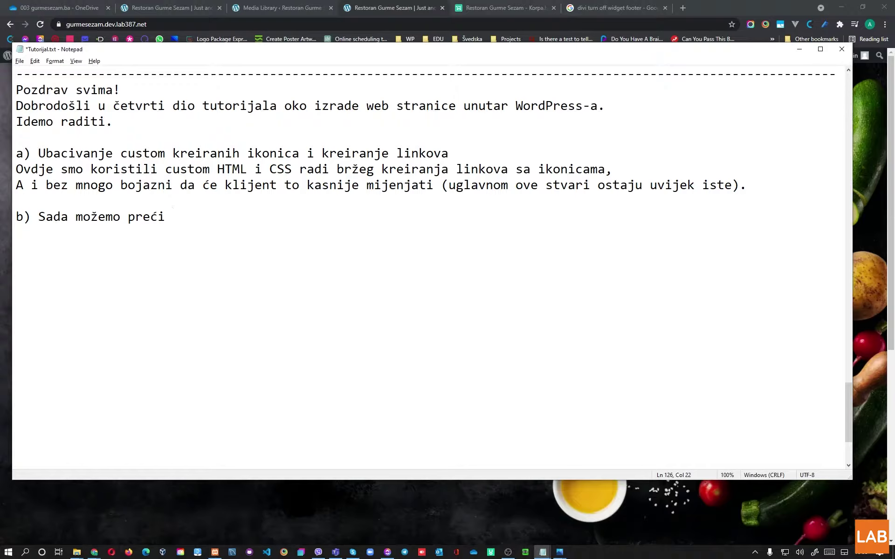
pyautogui.write(' na mobile prikaz da pogledamo ')
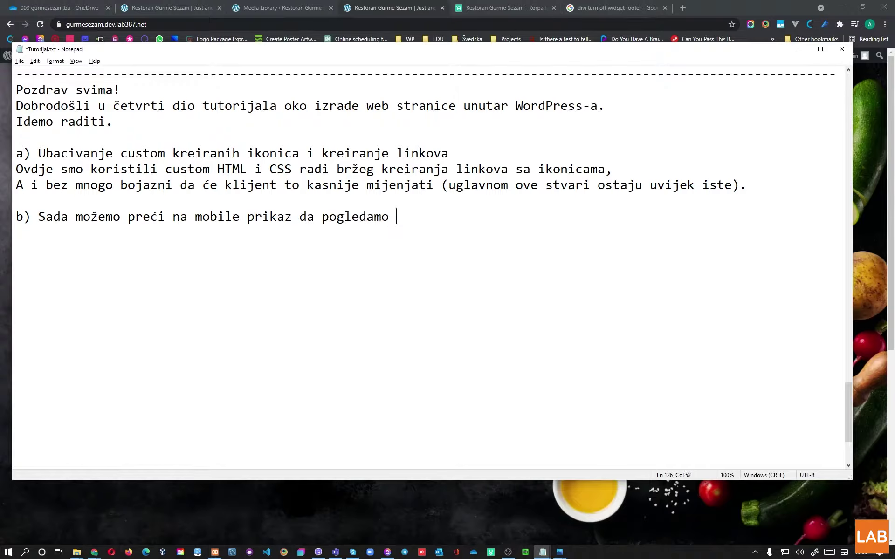
pyautogui.write('da li je potrebno nešto urad')
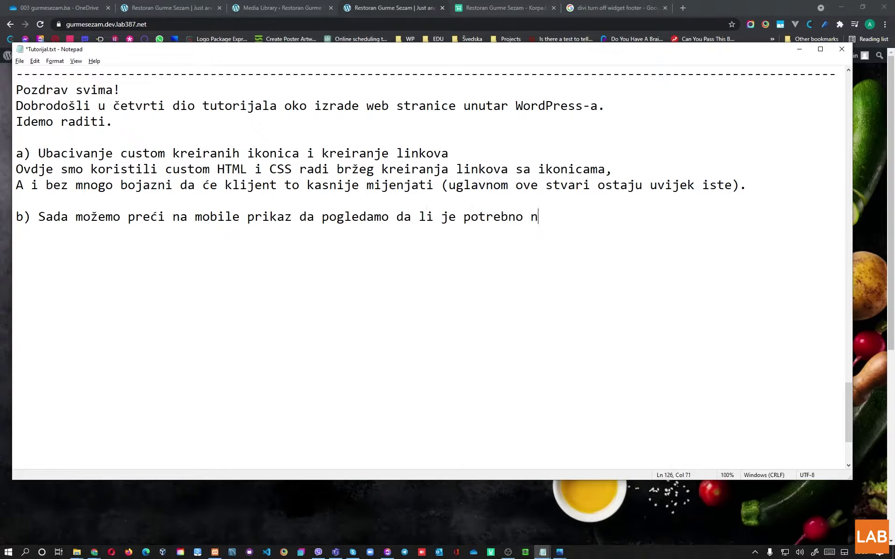
pyautogui.press('BackSpace')
pyautogui.press('BackSpace')
pyautogui.write('editi.')
pyautogui.click(366, 6)
# Step: Narrow Chrome to phone width, check the hamburger menu, then maximize the window again
pyautogui.click(863, 7)
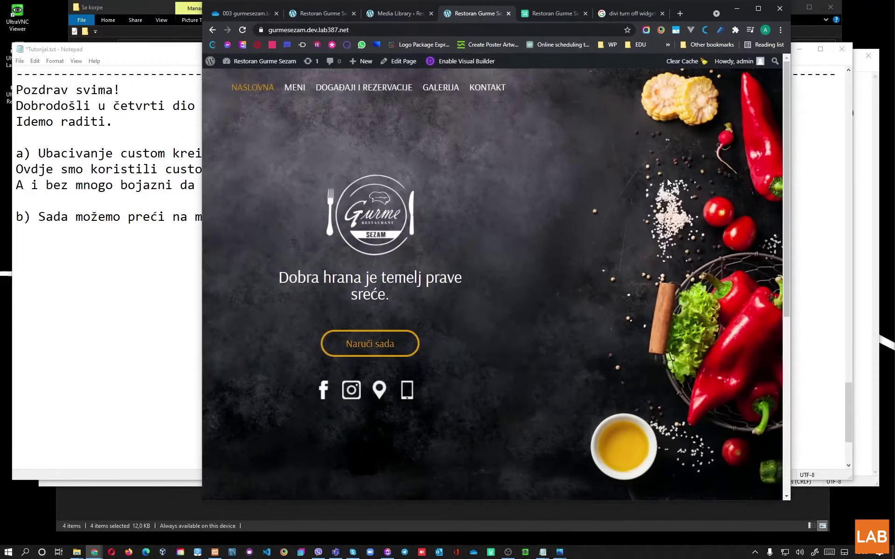
pyautogui.moveTo(791, 154); pyautogui.dragTo(597, 171)
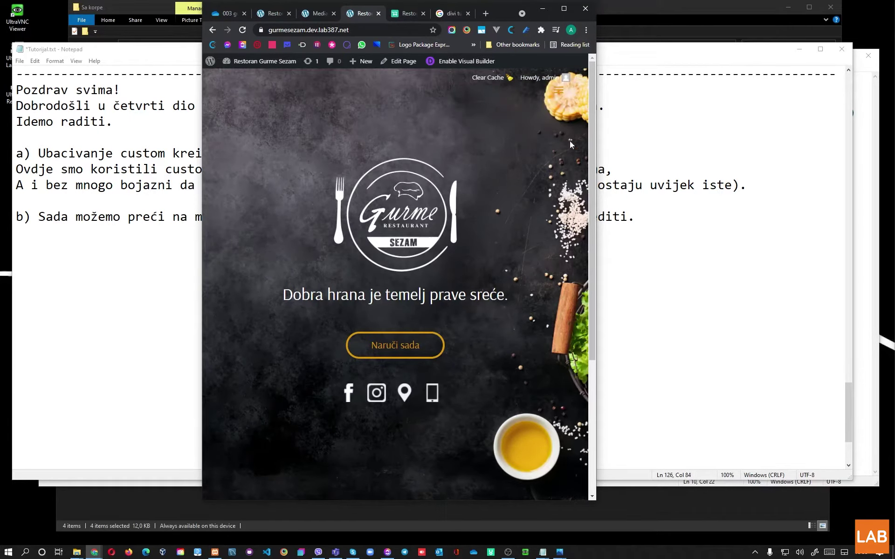
pyautogui.click(562, 95)
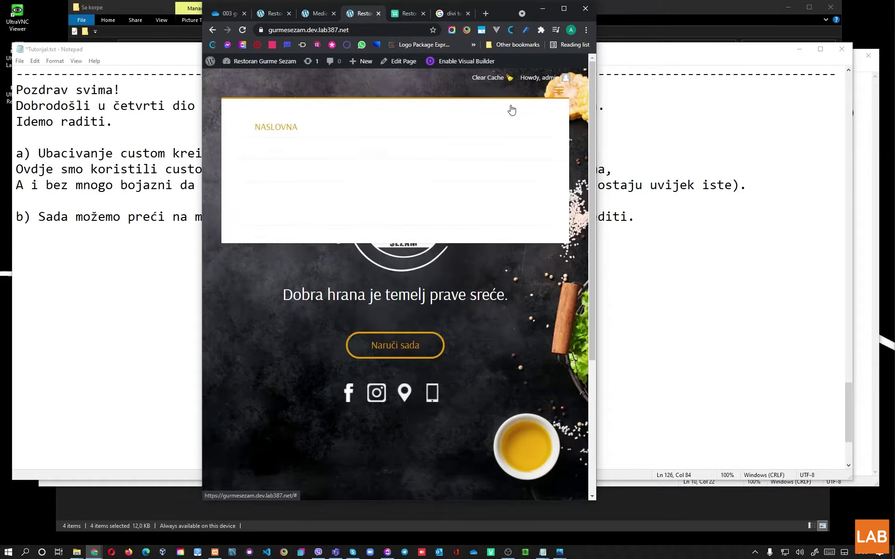
pyautogui.click(561, 95)
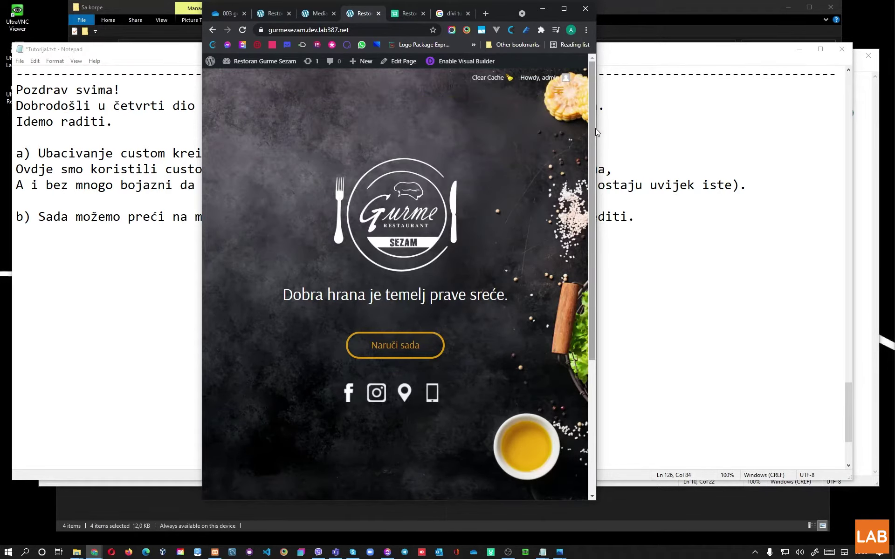
pyautogui.moveTo(596, 129); pyautogui.dragTo(386, 150)
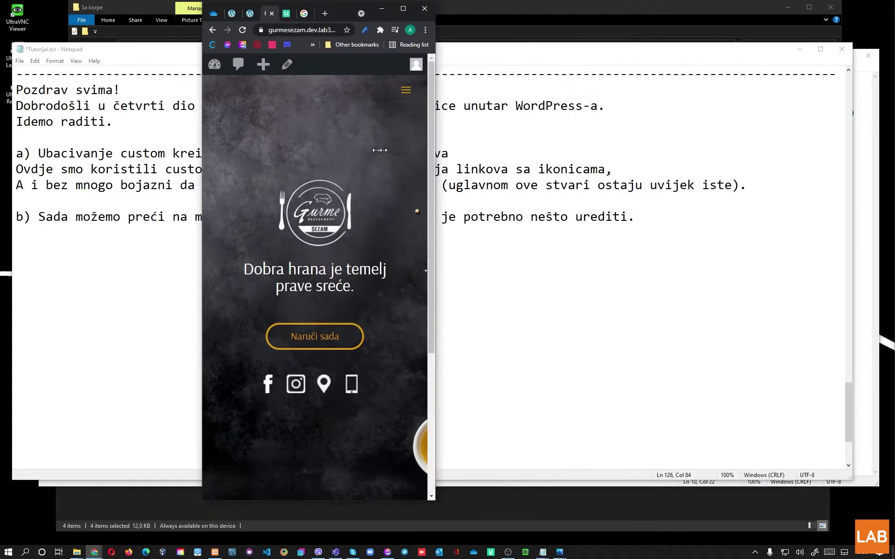
pyautogui.moveTo(319, 151); pyautogui.dragTo(460, 141)
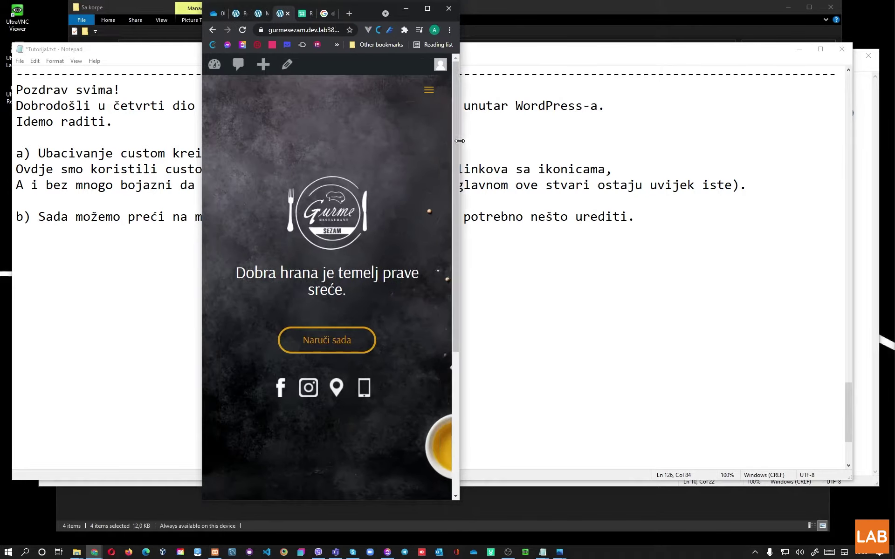
pyautogui.click(428, 8)
# Step: Switch the Visual Builder to phone view and open the logo image's Design sizing options
pyautogui.click(177, 5)
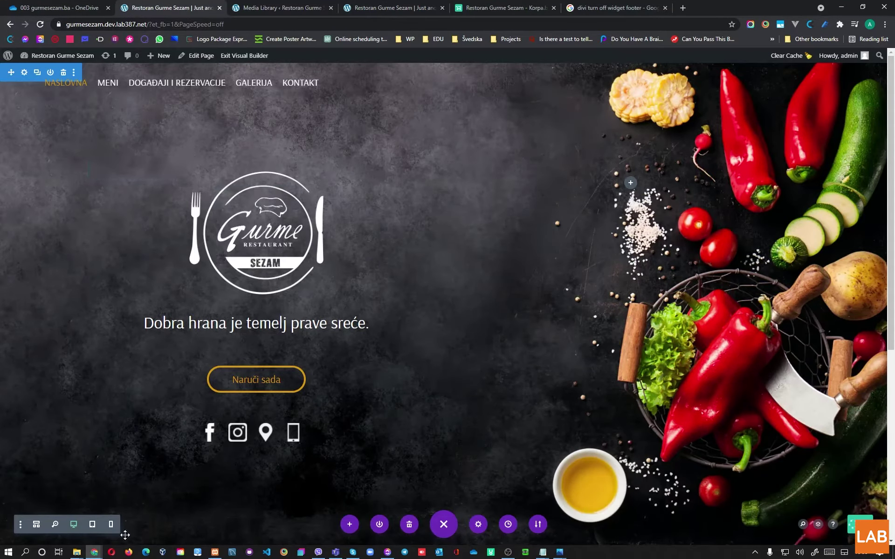
pyautogui.click(92, 524)
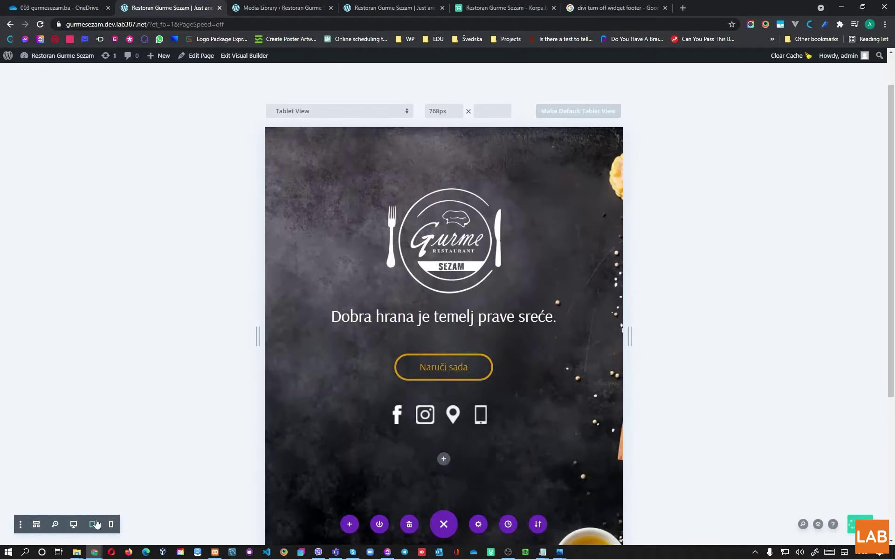
pyautogui.click(111, 524)
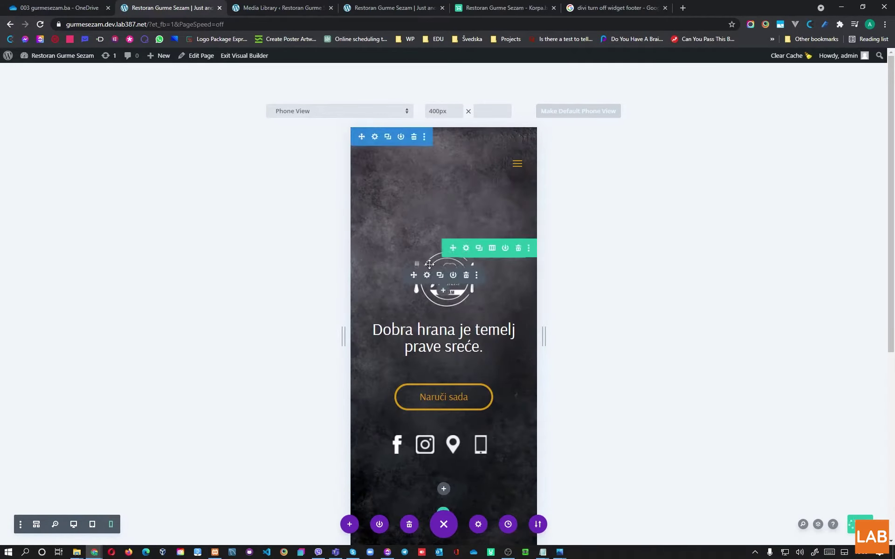
pyautogui.click(428, 276)
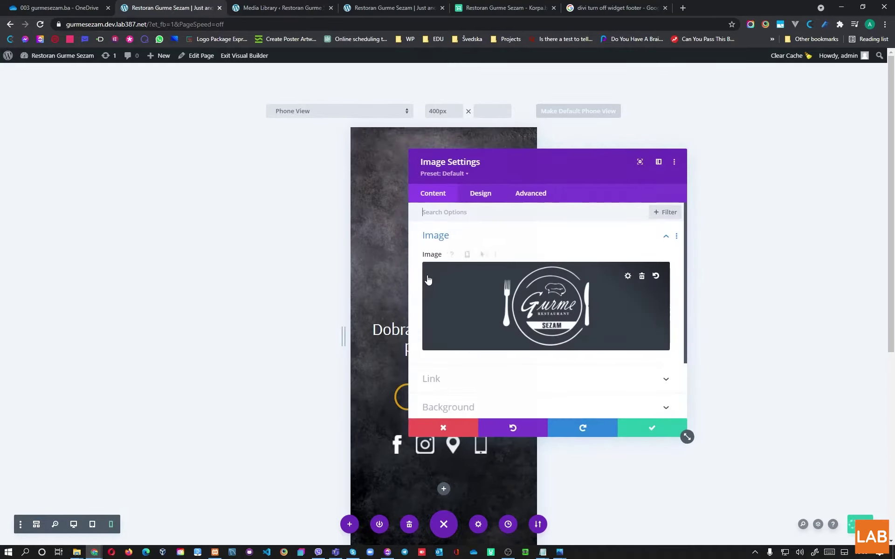
pyautogui.click(480, 192)
pyautogui.click(446, 266)
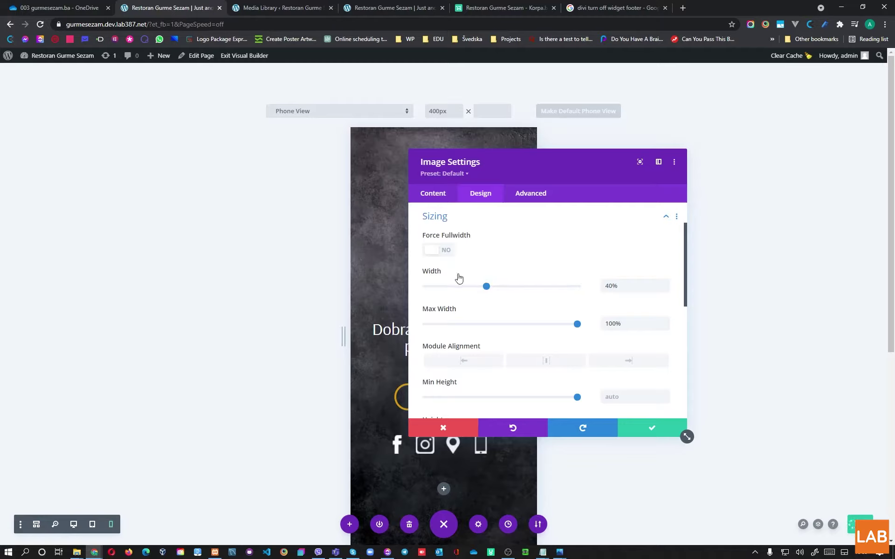
# Step: Enable a responsive logo width and set the phone width to 90%, then save
pyautogui.click(449, 271)
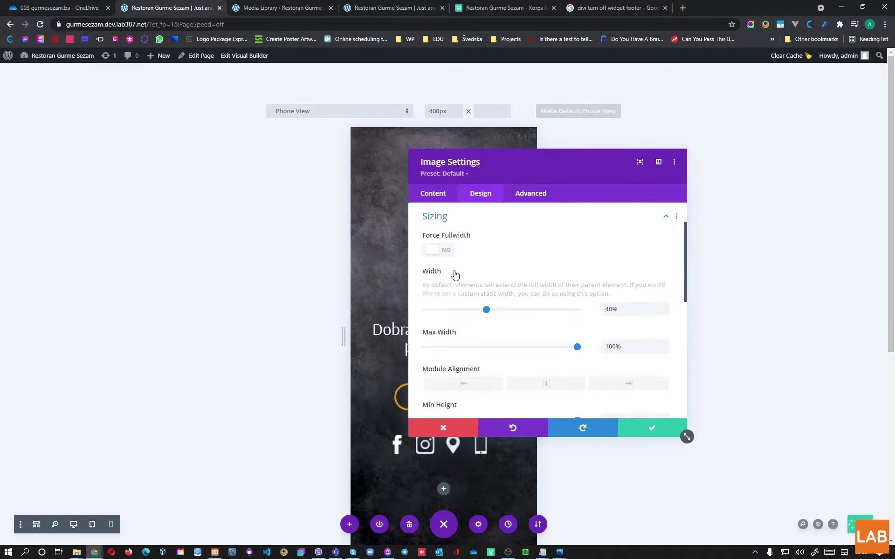
pyautogui.click(462, 273)
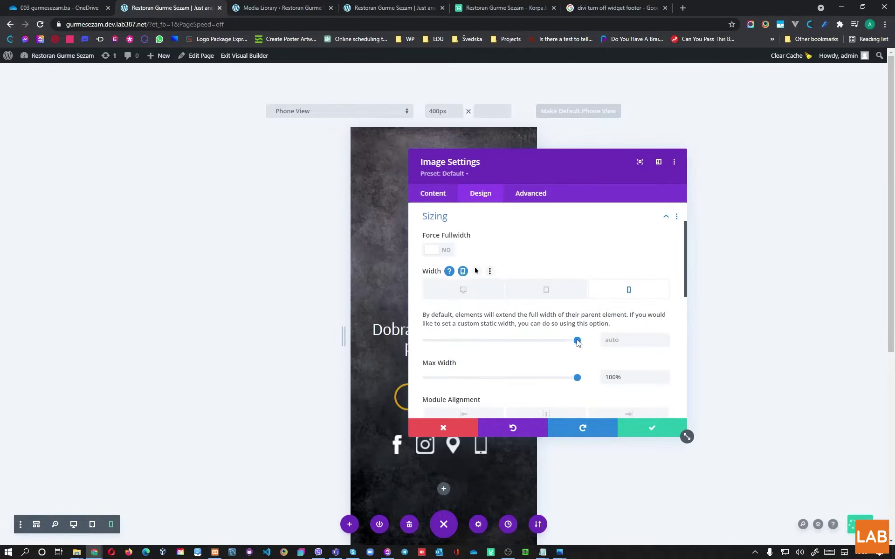
pyautogui.moveTo(577, 340); pyautogui.dragTo(564, 341)
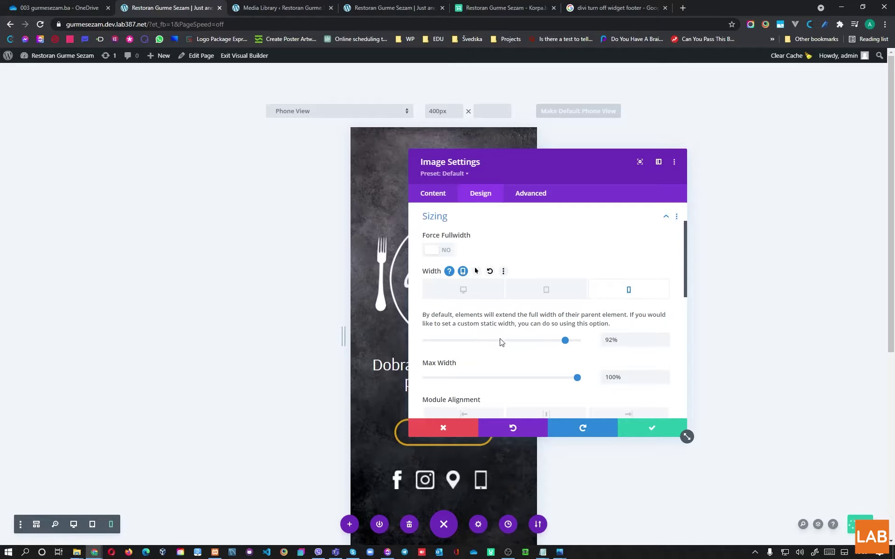
pyautogui.moveTo(565, 340)
pyautogui.mouseDown()
pyautogui.moveTo(537, 343)
pyautogui.moveTo(573, 343)
pyautogui.mouseUp()
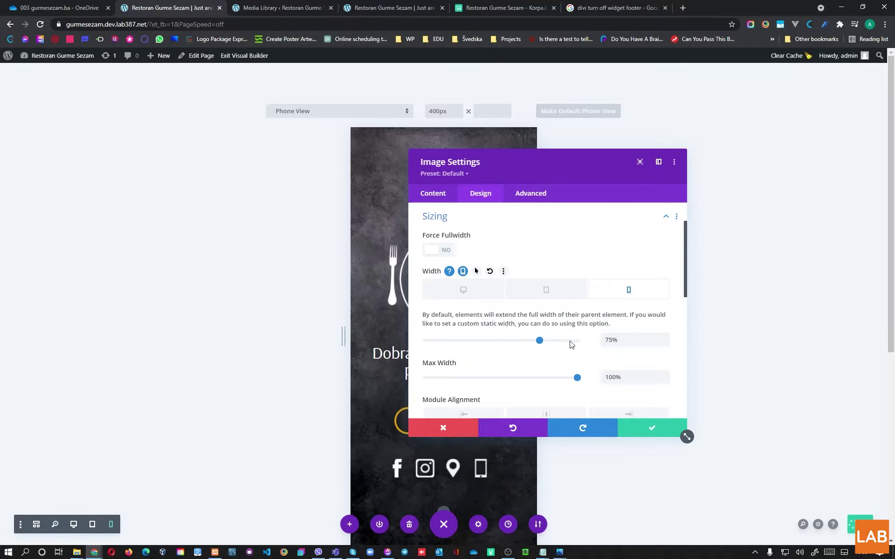
pyautogui.click(564, 340)
pyautogui.moveTo(583, 158); pyautogui.dragTo(753, 148)
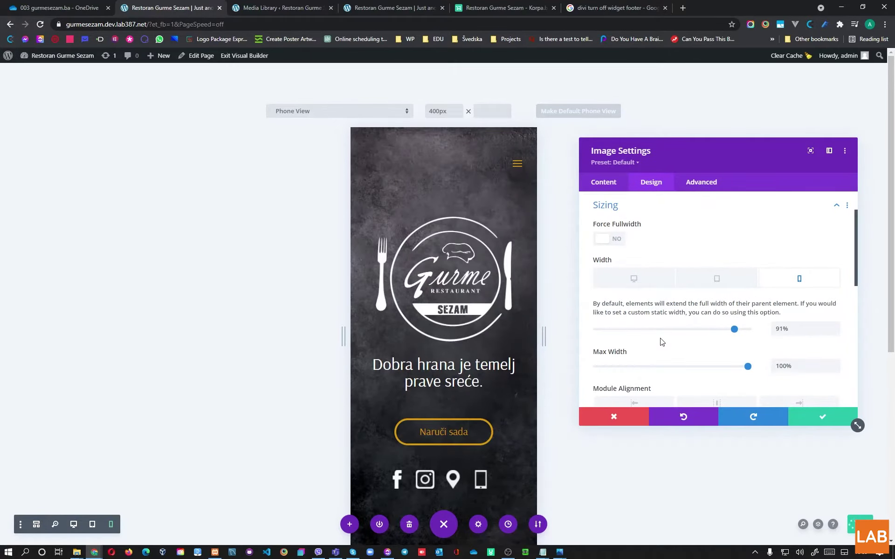
pyautogui.scroll(-2, 456, 352)
pyautogui.scroll(2, 457, 353)
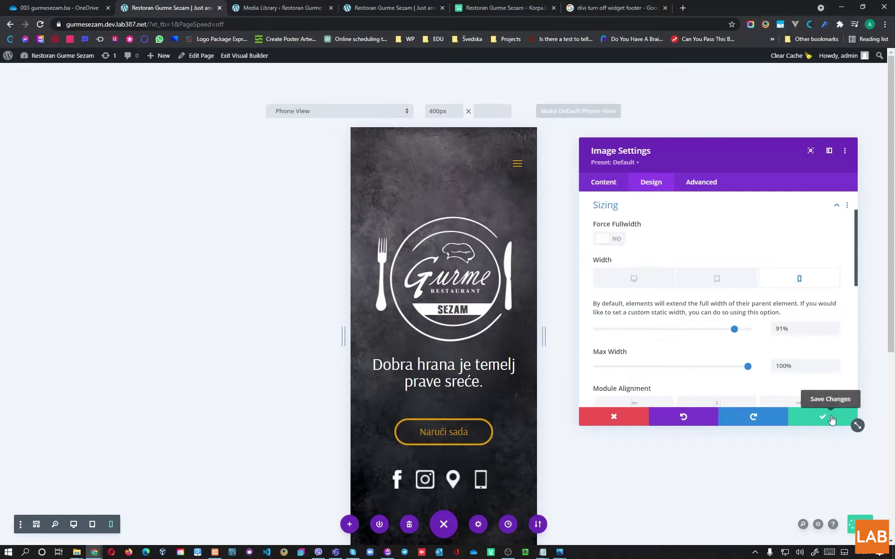
pyautogui.click(836, 331)
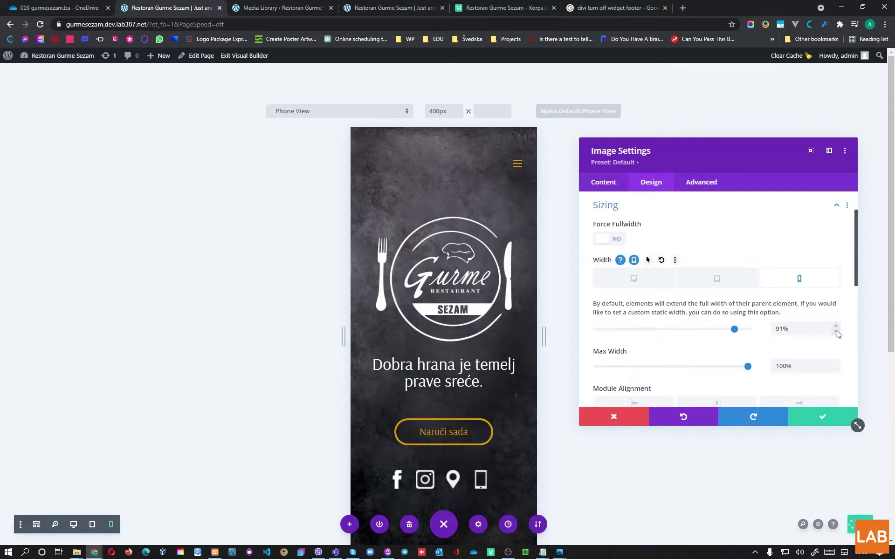
pyautogui.click(810, 422)
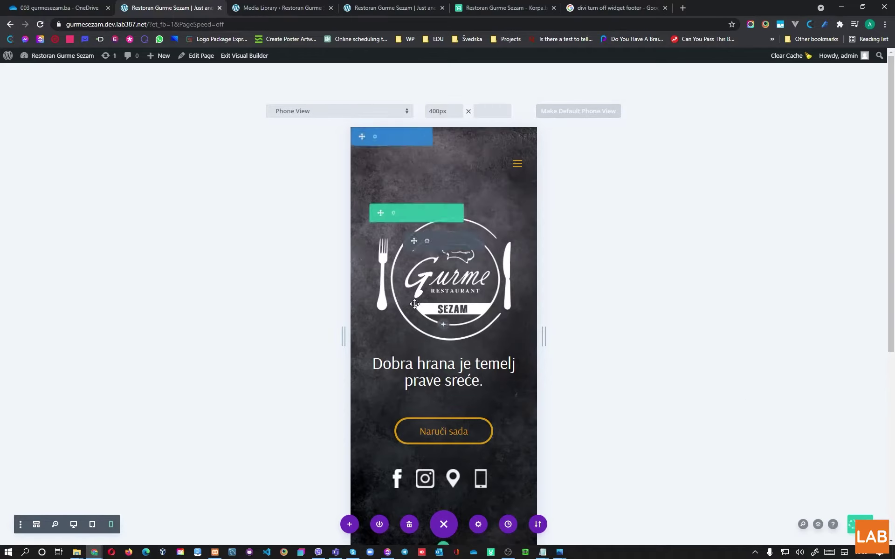
pyautogui.scroll(-3, 442, 364)
pyautogui.scroll(2, 442, 365)
pyautogui.scroll(1, 442, 365)
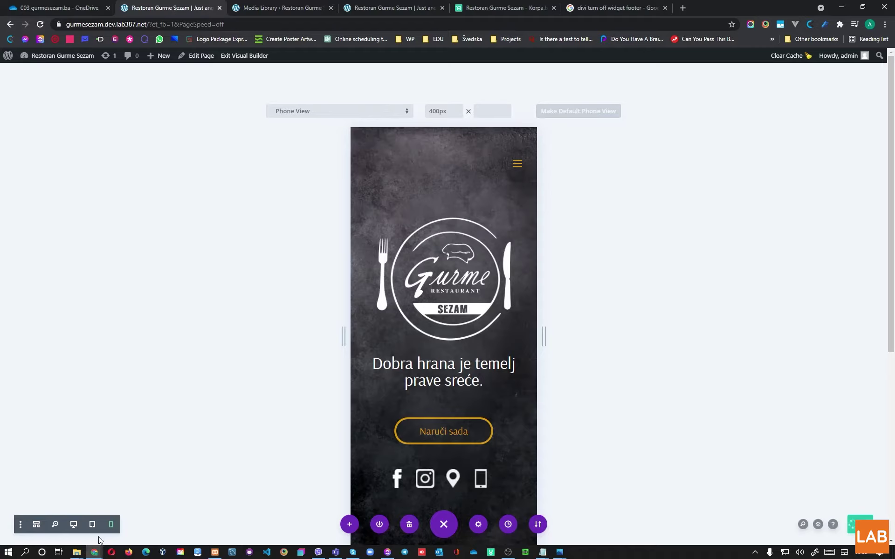
pyautogui.click(92, 524)
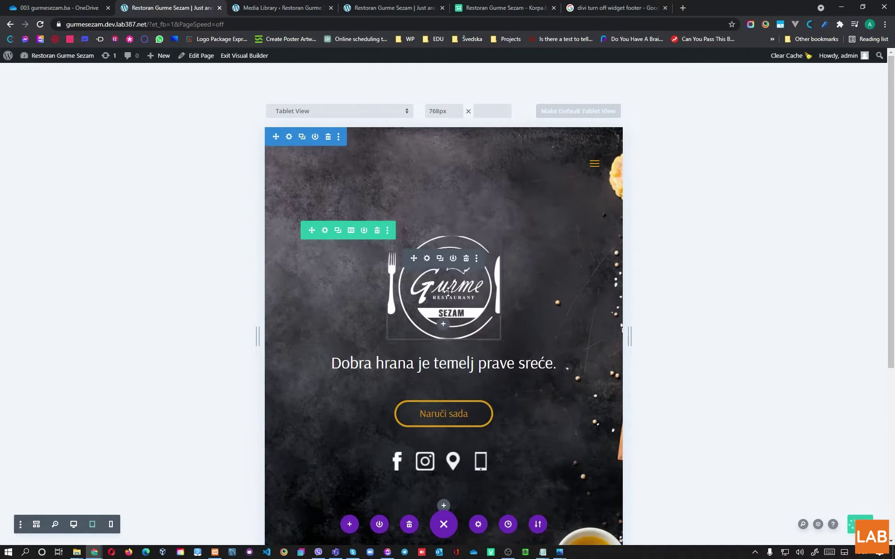
# Step: Set the Gurme Sezam logo's tablet width to 51% in Design > Sizing and save
pyautogui.click(427, 258)
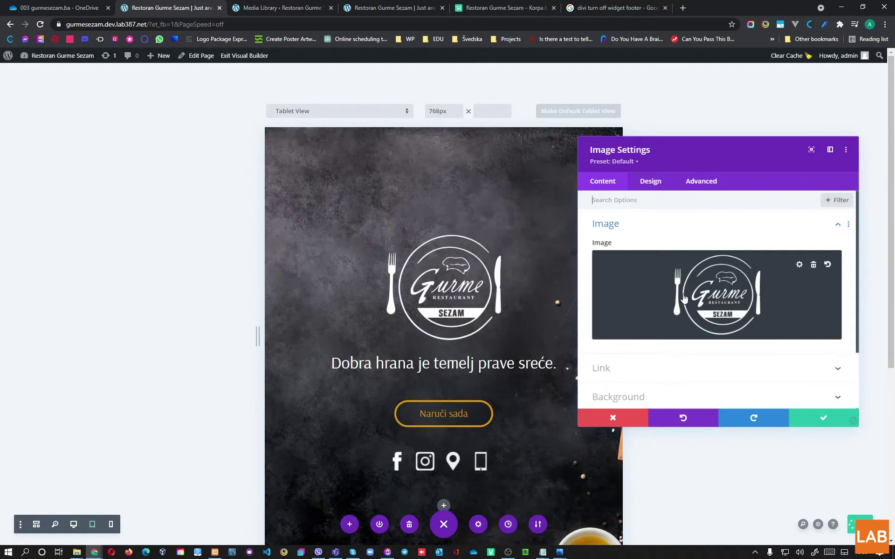
pyautogui.click(649, 183)
pyautogui.click(621, 256)
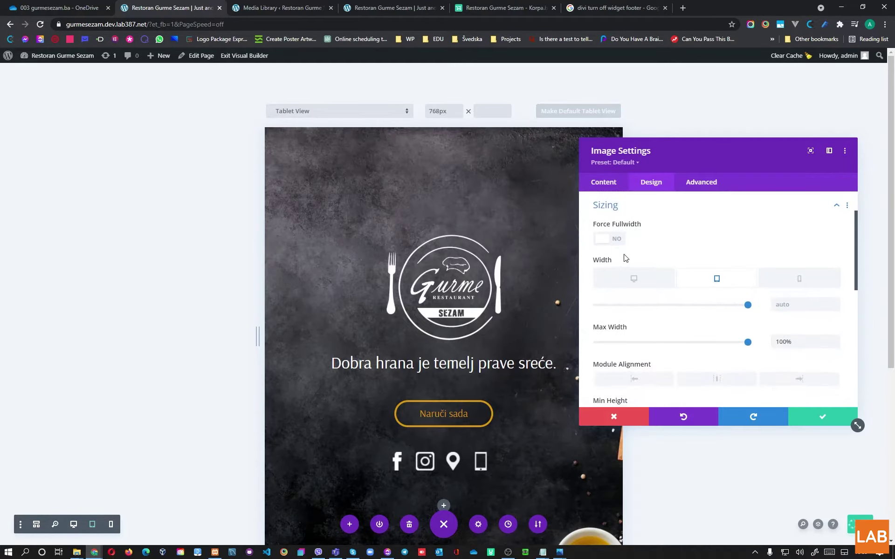
pyautogui.click(730, 306)
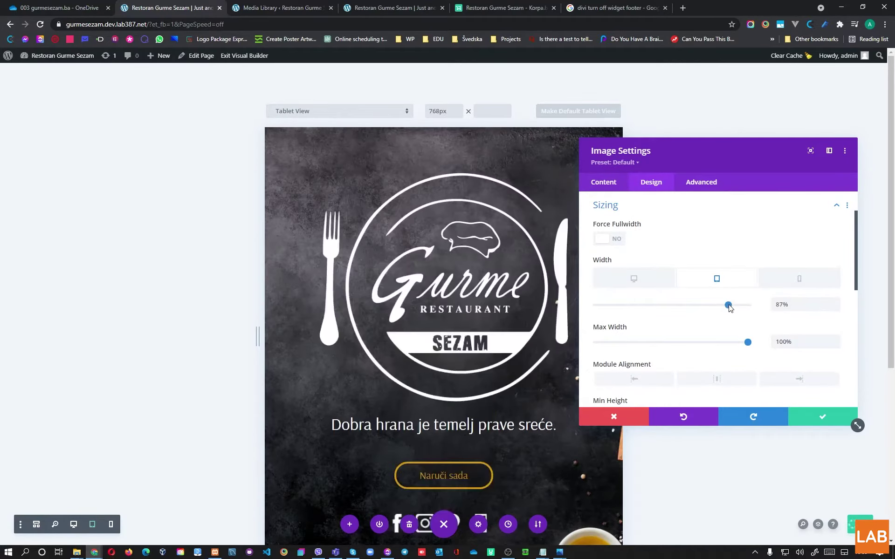
pyautogui.moveTo(706, 309); pyautogui.dragTo(675, 308)
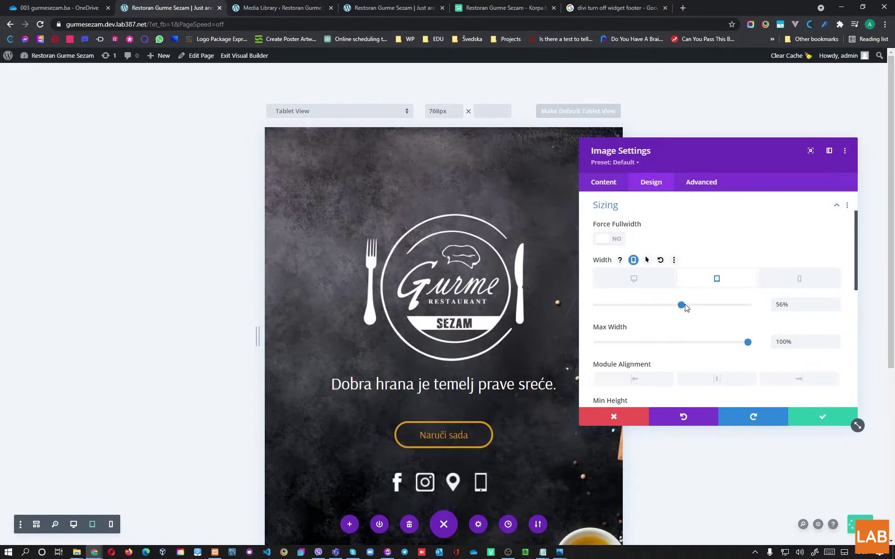
pyautogui.click(835, 314)
pyautogui.click(835, 313)
pyautogui.click(835, 313)
pyautogui.click(835, 313)
pyautogui.click(835, 314)
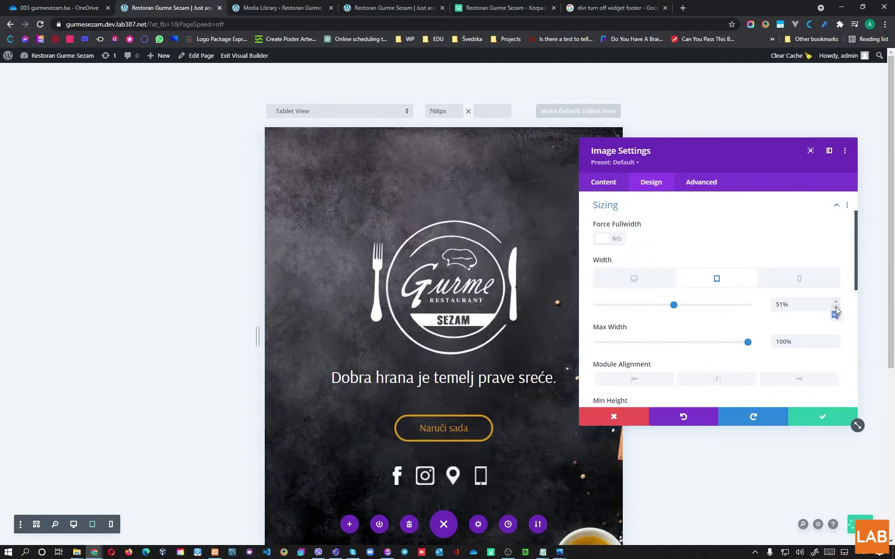
pyautogui.click(820, 417)
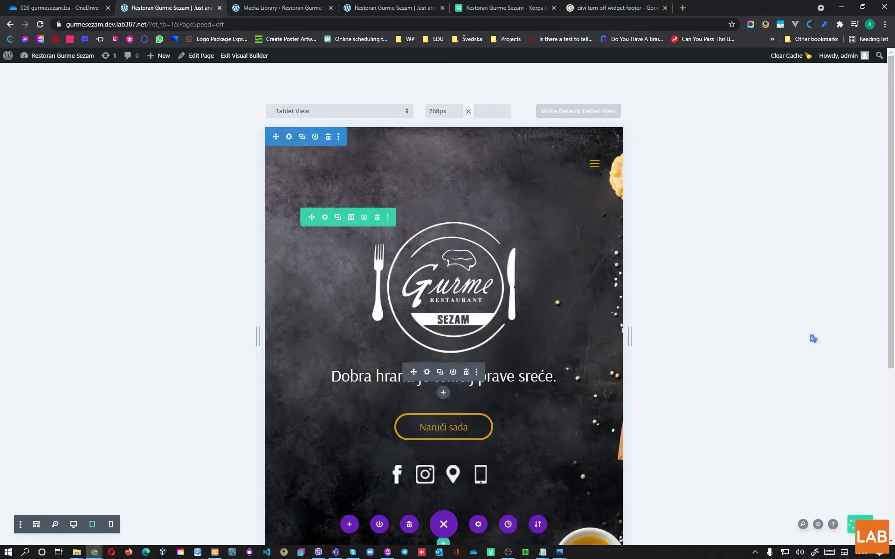
# Step: Return to the desktop preview to see the hero at full width
pyautogui.click(74, 524)
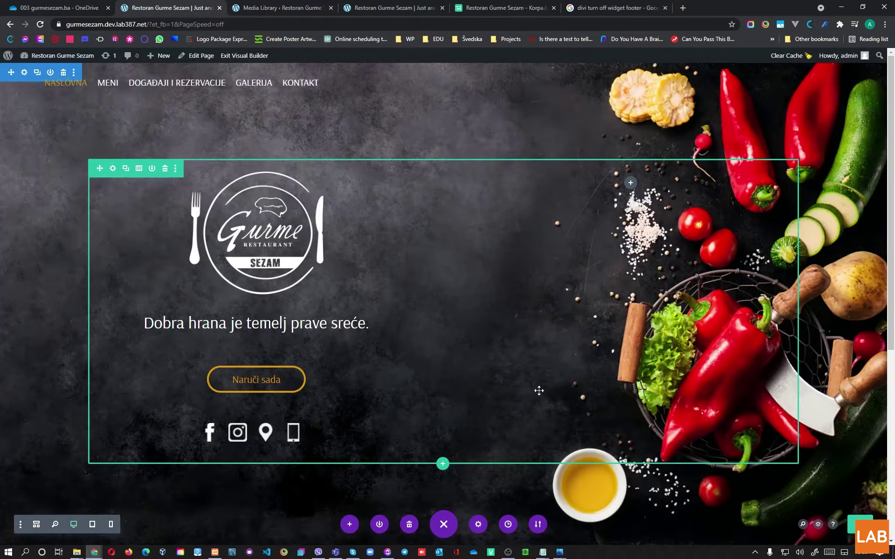
pyautogui.scroll(-3, 538, 391)
pyautogui.scroll(3, 535, 391)
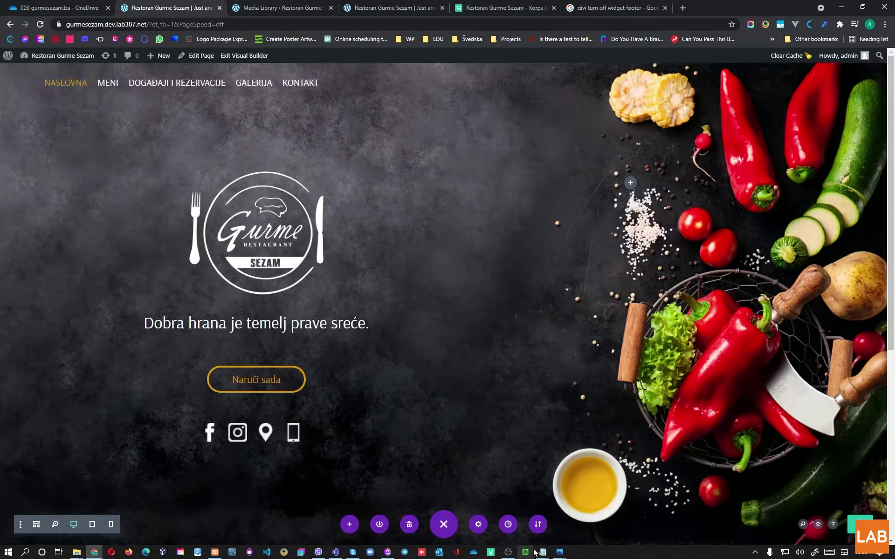
# Step: In Tutorijal.txt, write note c) about removing footer widgets and hiding the footer with CSS, then return to the builder
pyautogui.moveTo(541, 552)
pyautogui.click(513, 530)
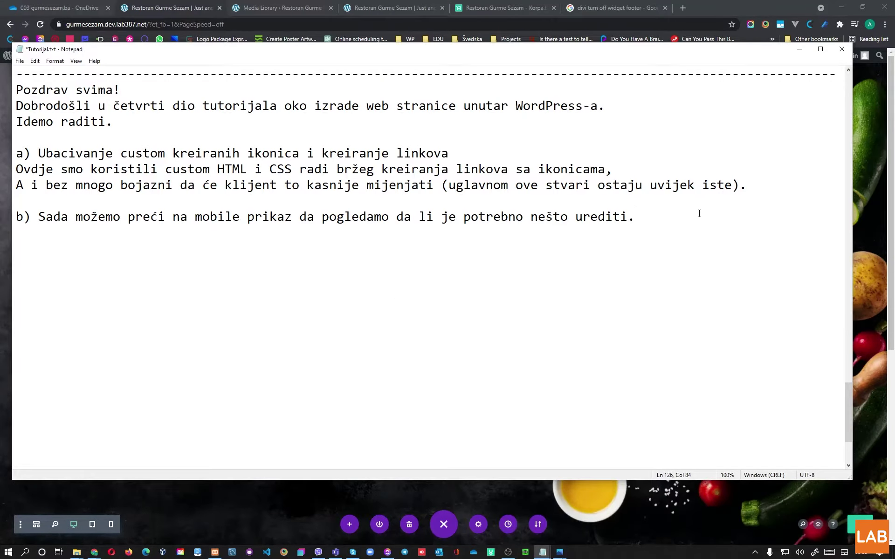
pyautogui.write('To je to što se tiče n')
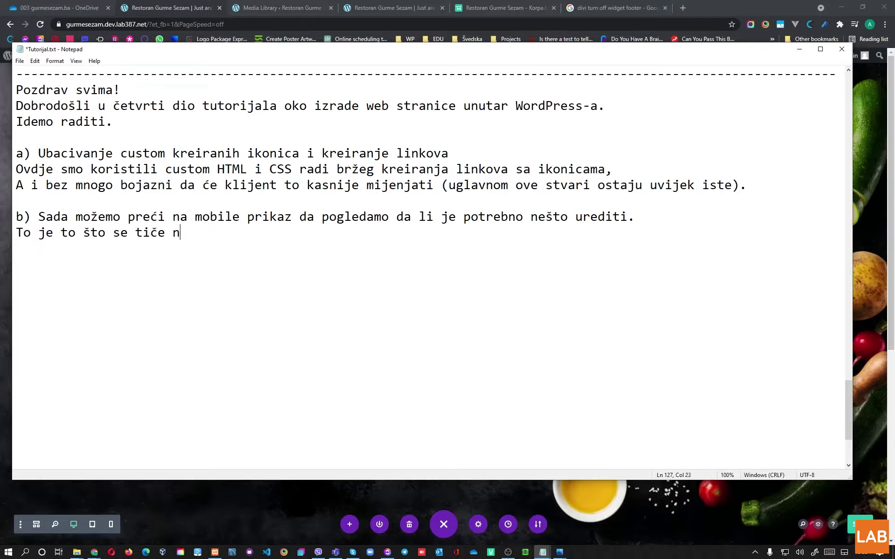
pyautogui.write('aše prve sekci')
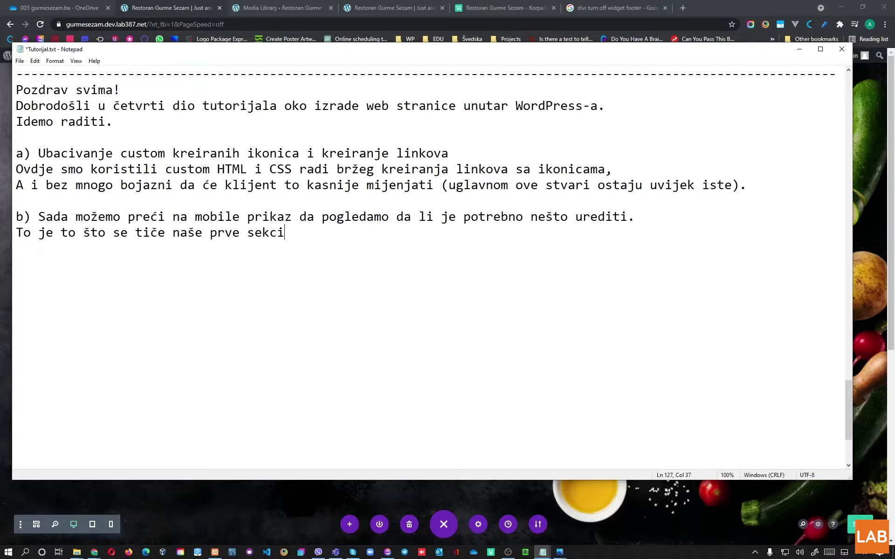
pyautogui.write('je. Naravno, ostaje još ')
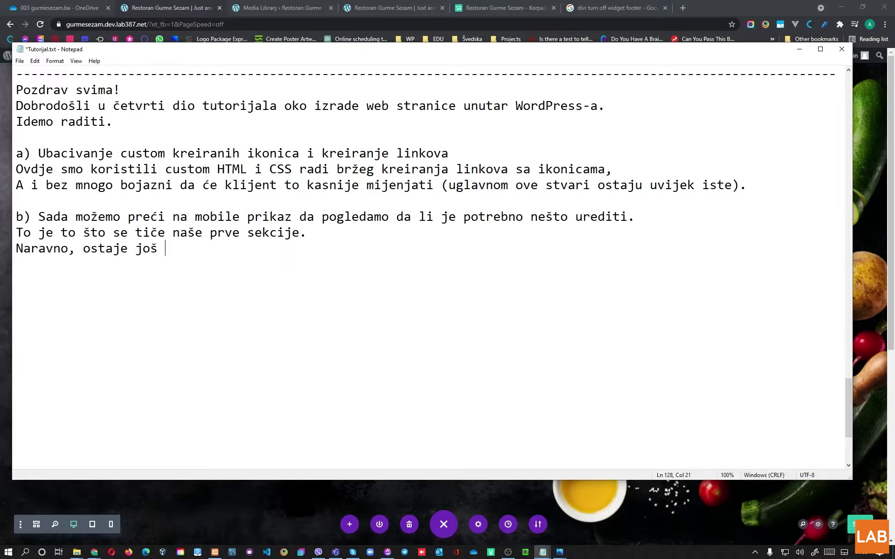
pyautogui.write('header da se dotjera,')
pyautogui.write('to ć')
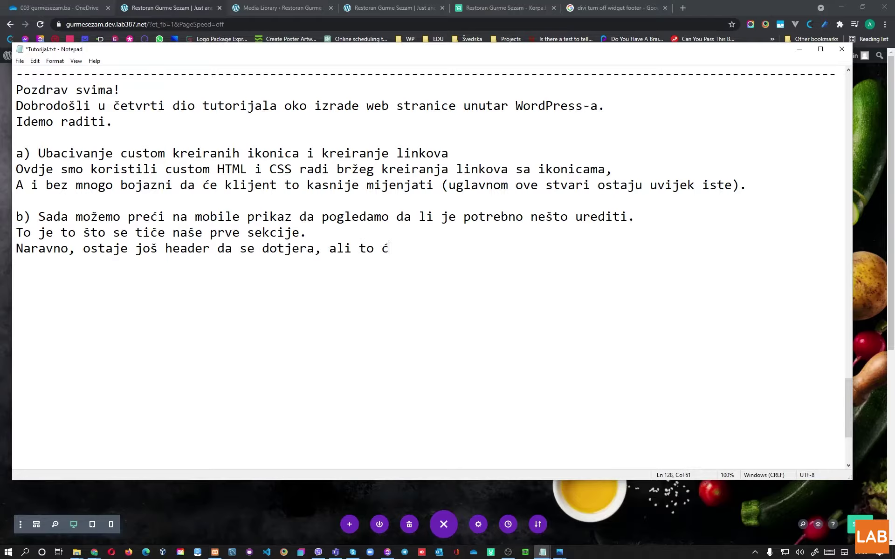
pyautogui.write('emo uraditi na kr')
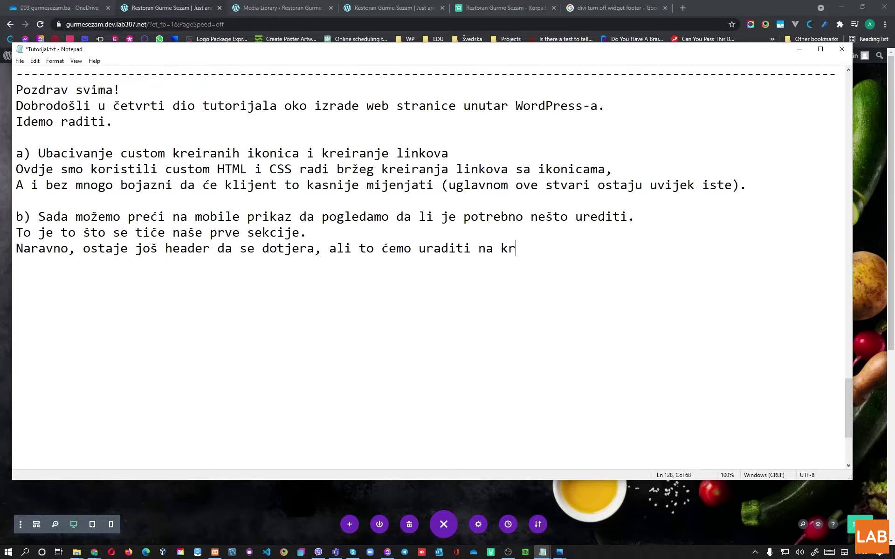
pyautogui.write('aju.')
pyautogui.write('Primjet')
pyautogui.write('io sam n')
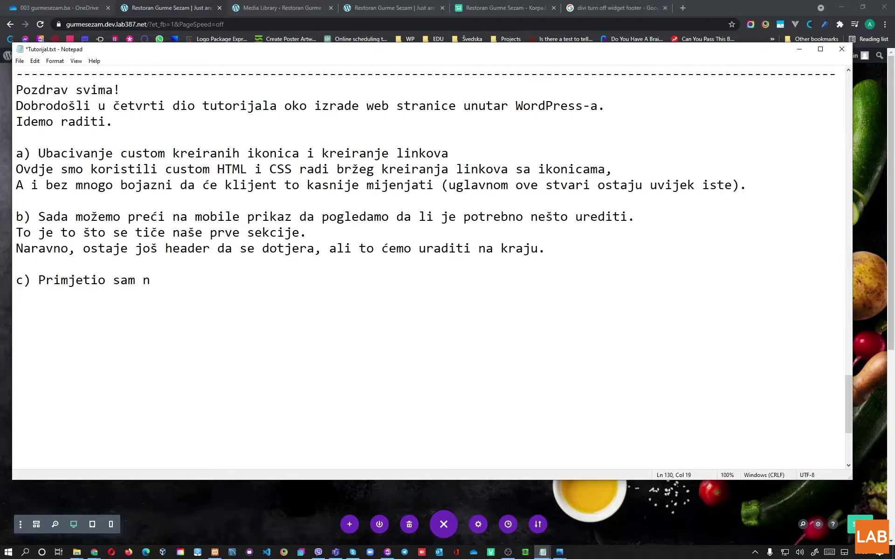
pyautogui.press('BackSpace')
pyautogui.write('da nam footer s')
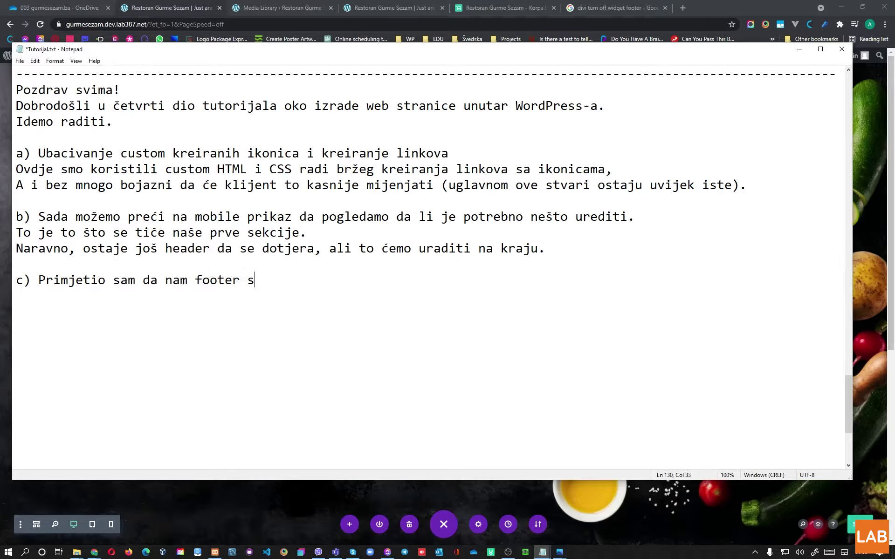
pyautogui.write('meta, pa ćemo skl')
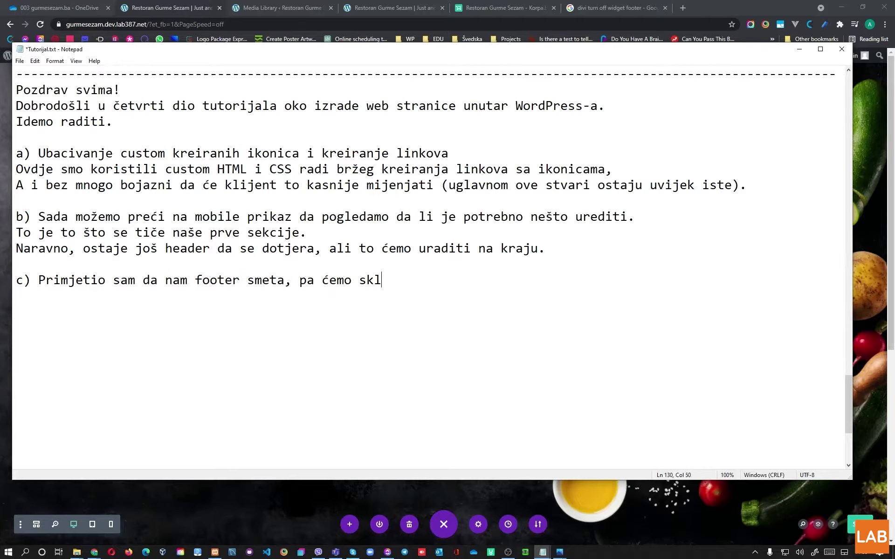
pyautogui.write('oniti widgete iz njega ')
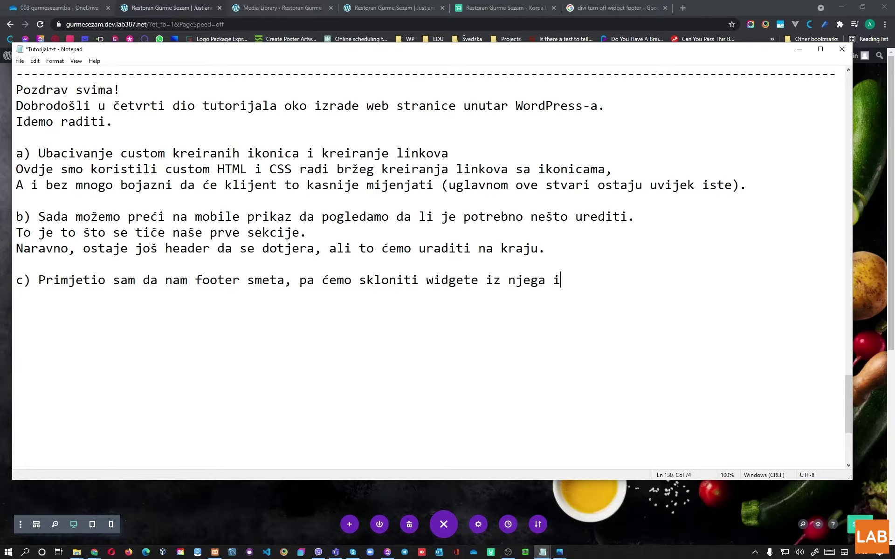
pyautogui.write('i ukloniti njega kr')
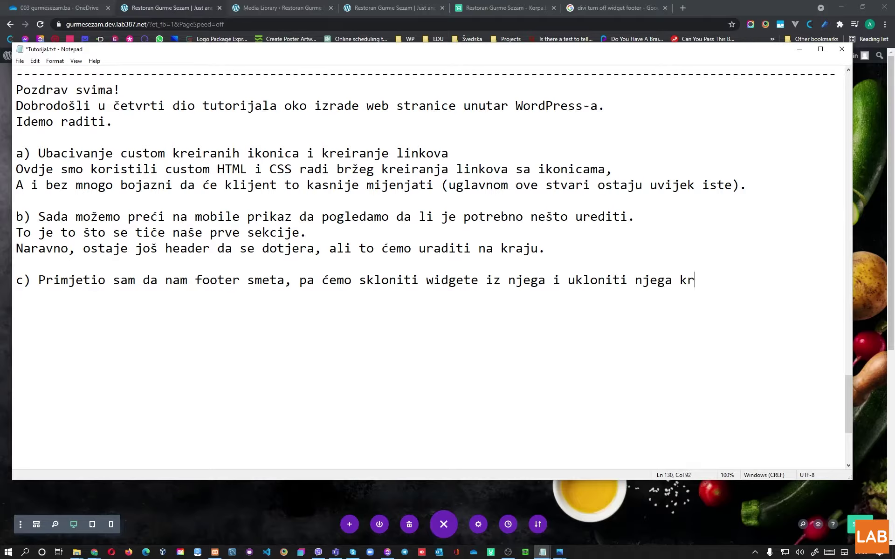
pyautogui.write('oz CSS (sakirit')
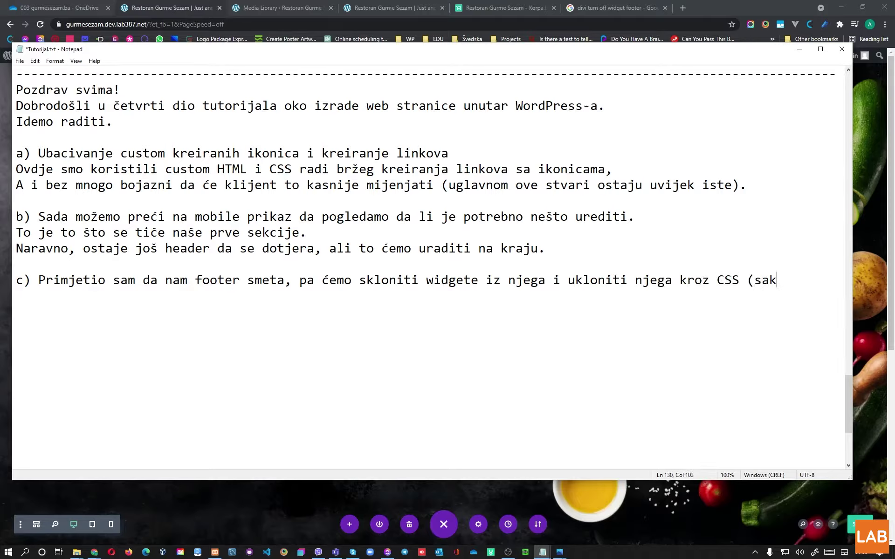
pyautogui.press('BackSpace')
pyautogui.press('BackSpace')
pyautogui.press('BackSpace')
pyautogui.press('BackSpace')
pyautogui.press('BackSpace')
pyautogui.write('riti ga).')
pyautogui.hotkey('alt', 'Tab')
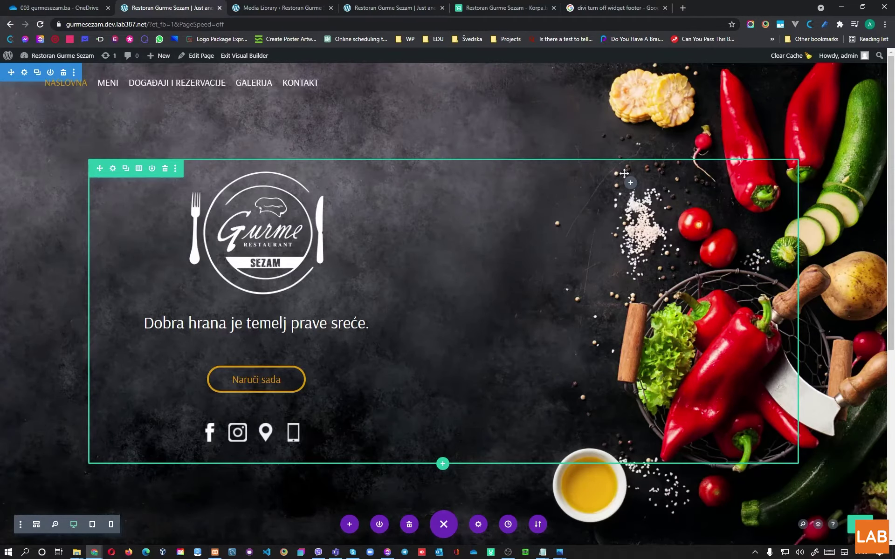
# Step: Leave the media library attachment details and go to Appearance > Widgets
pyautogui.hotkey('ctrl', 'Tab')
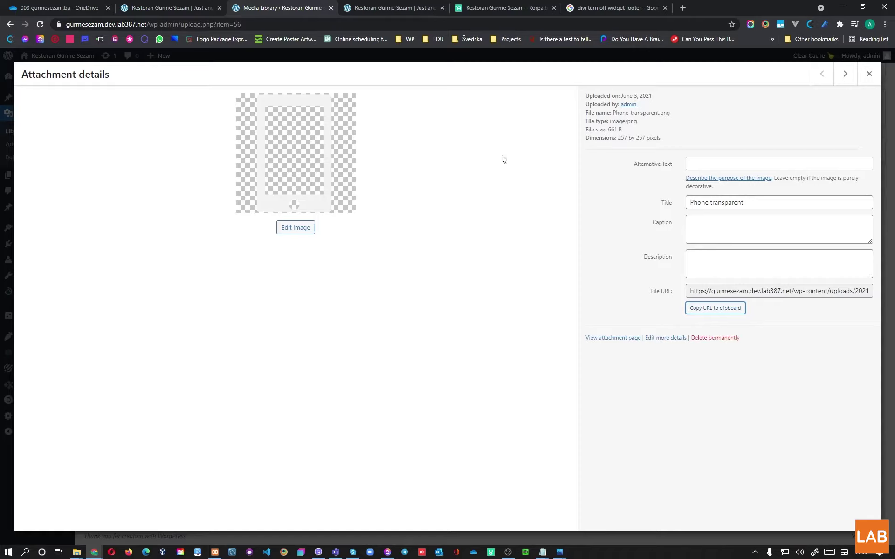
pyautogui.click(870, 72)
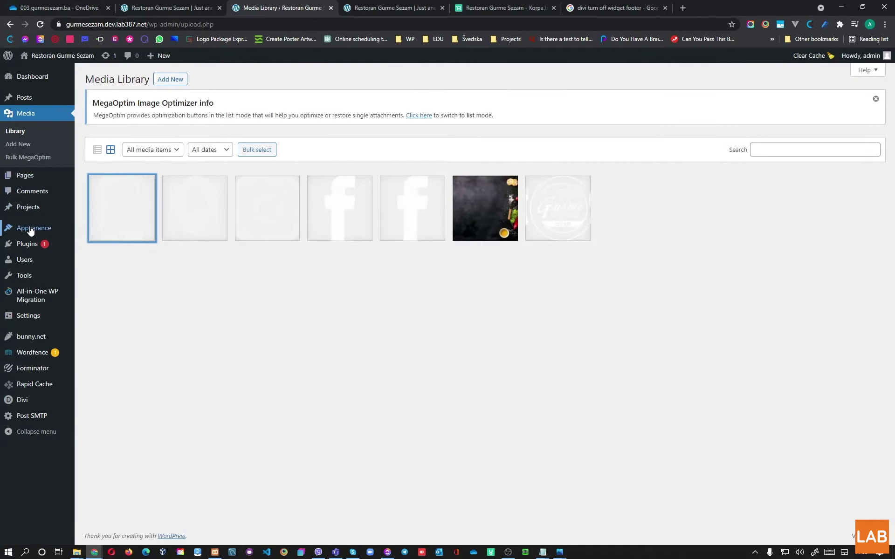
pyautogui.moveTo(33, 228)
pyautogui.click(104, 259)
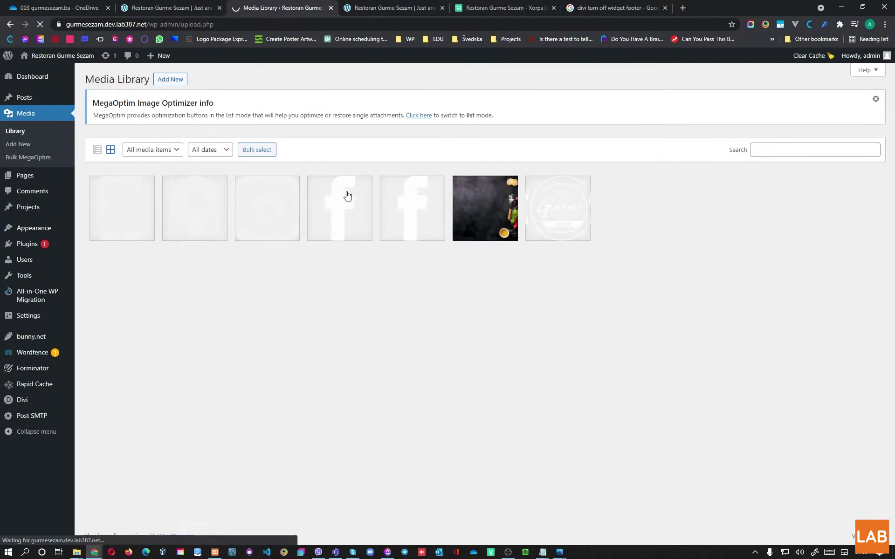
# Step: Delete the Search, Recent Posts and Recent Comments widgets from the Sidebar
pyautogui.click(613, 125)
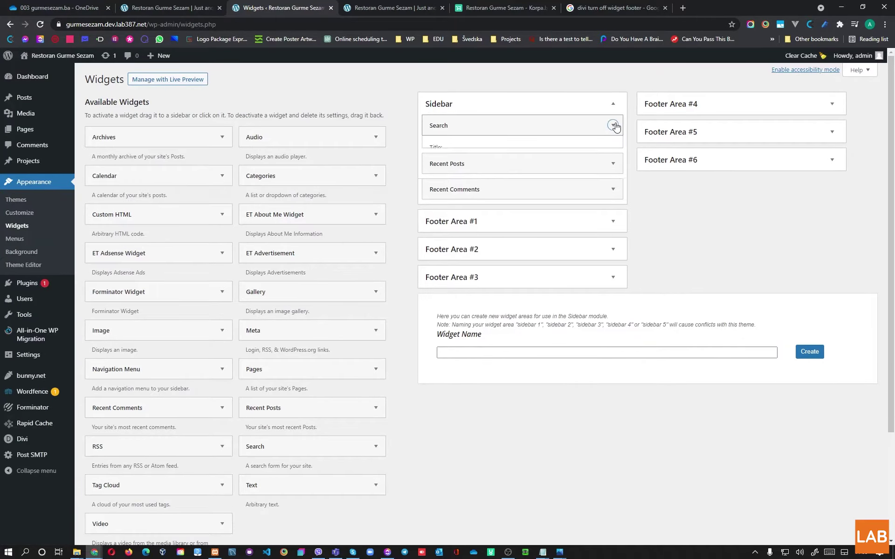
pyautogui.click(438, 177)
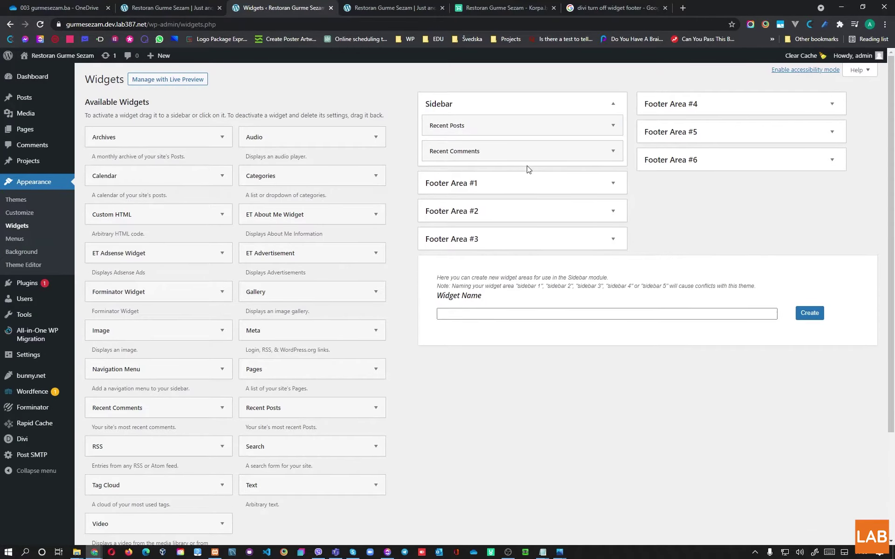
pyautogui.click(606, 127)
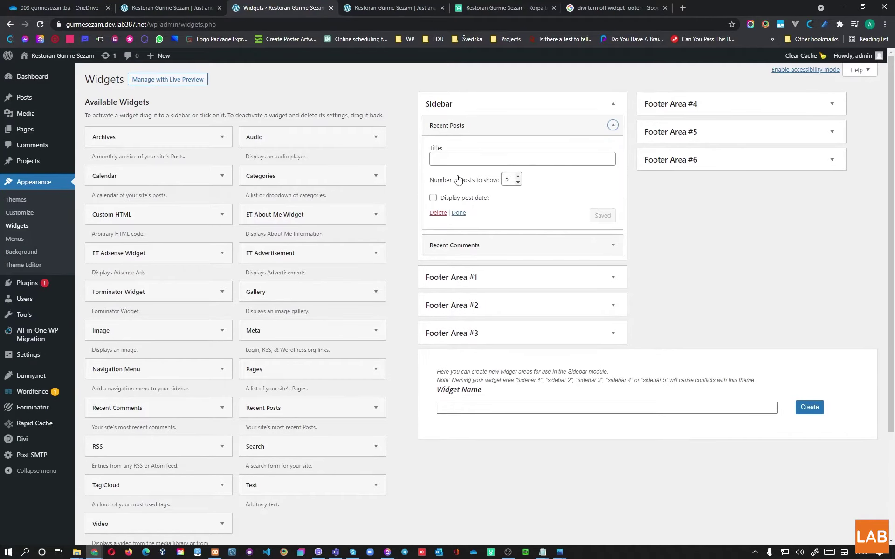
pyautogui.click(435, 212)
pyautogui.click(613, 125)
pyautogui.click(438, 196)
# Step: Delete the Archives, Categories and Meta widgets from Footer Area #1, then view the homepage
pyautogui.click(610, 172)
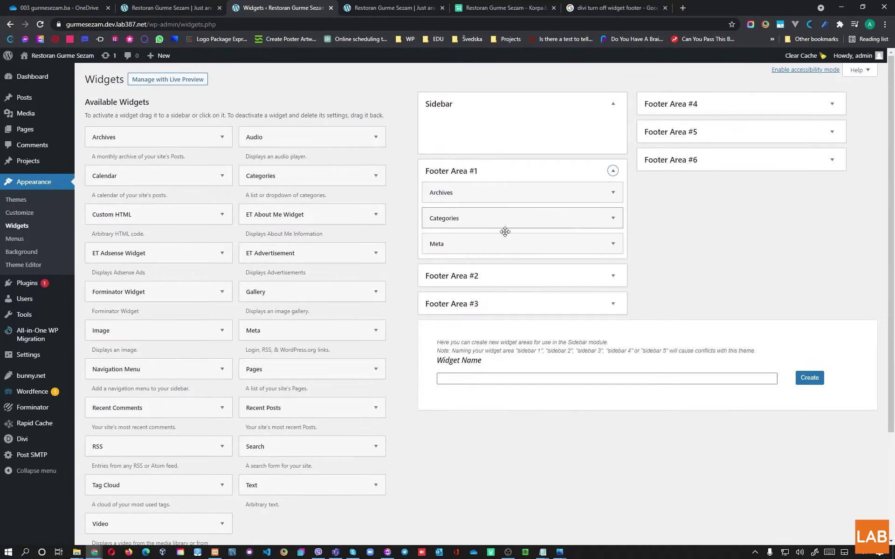
pyautogui.click(606, 196)
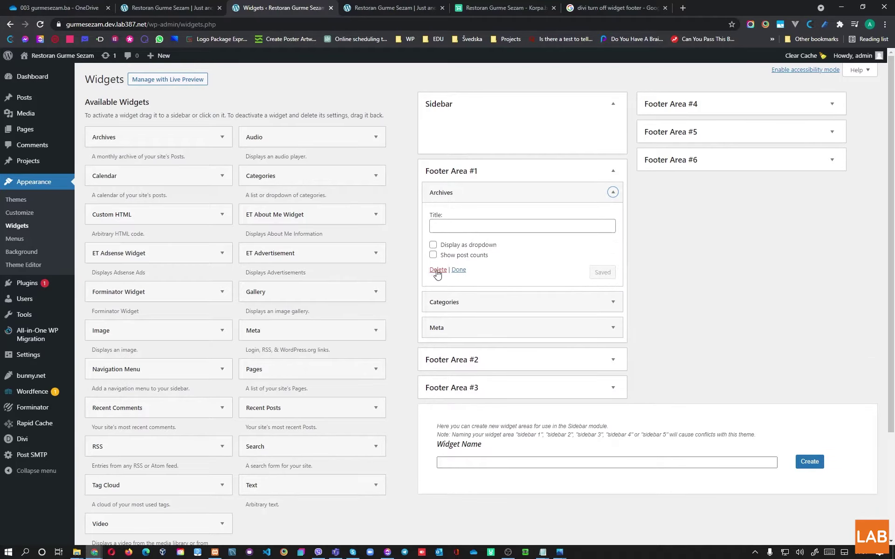
pyautogui.click(438, 269)
pyautogui.click(610, 193)
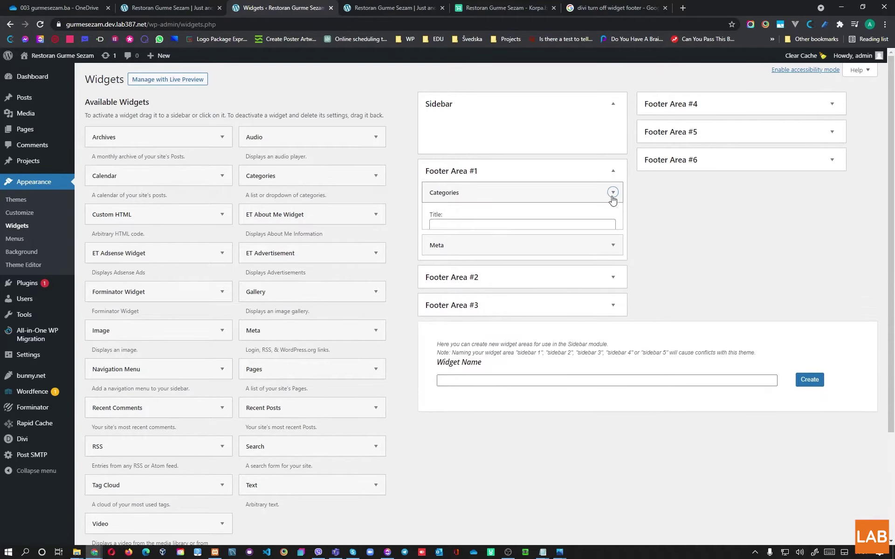
pyautogui.click(438, 279)
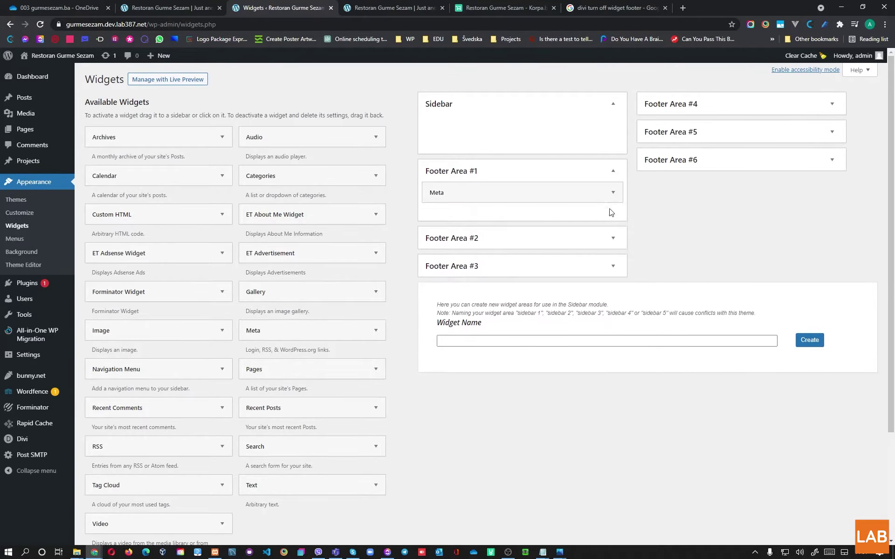
pyautogui.click(610, 193)
pyautogui.click(438, 243)
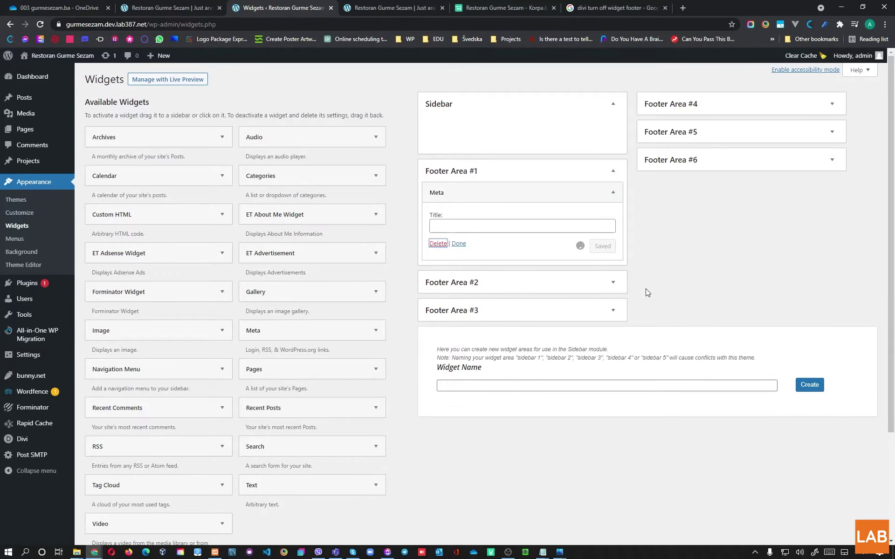
pyautogui.click(366, 5)
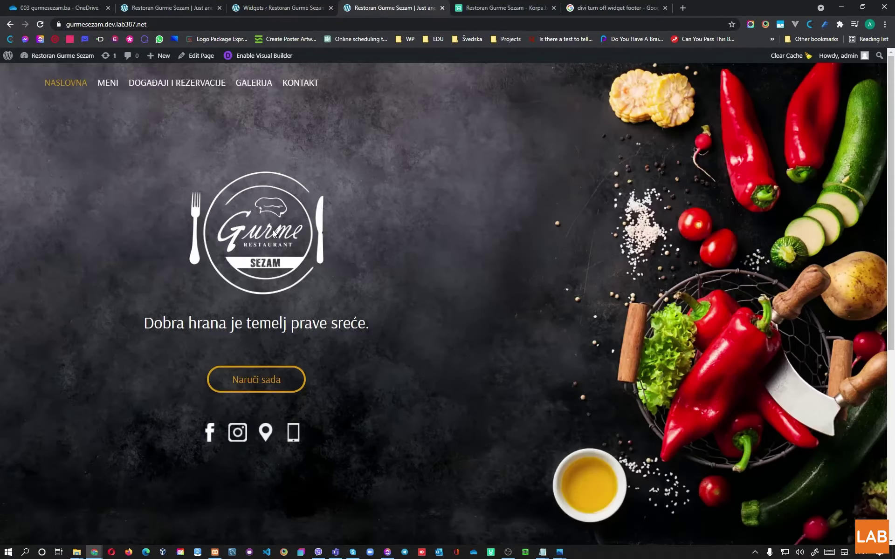
# Step: Reload the Gurme Sezam homepage to confirm the footer is gone, then bring back Tutorijal.txt
pyautogui.scroll(-7, 253, 236)
pyautogui.click(41, 25)
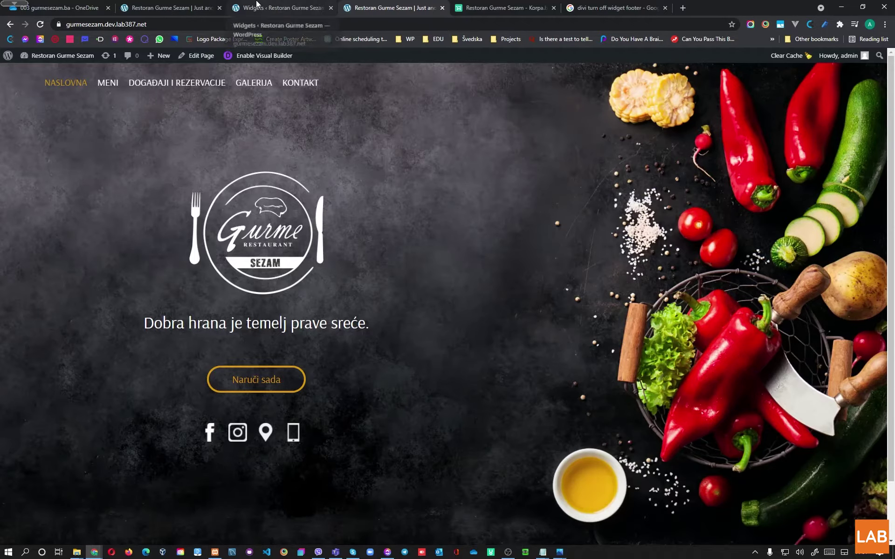
pyautogui.click(542, 552)
pyautogui.click(508, 510)
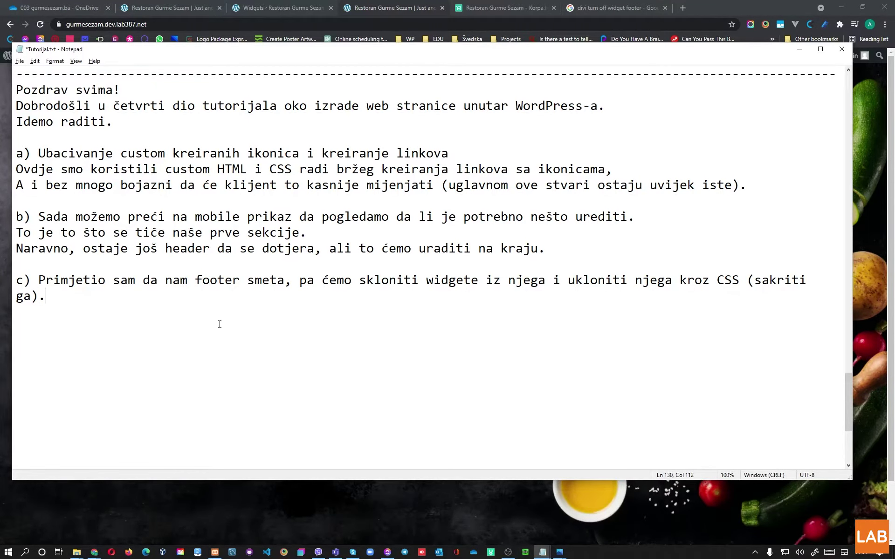
# Step: Add note d) 'Sada možemo preći sa pripremom naredne sekcije.' and return to the homepage in Chrome
pyautogui.write('Kao što vidite čim sam skl')
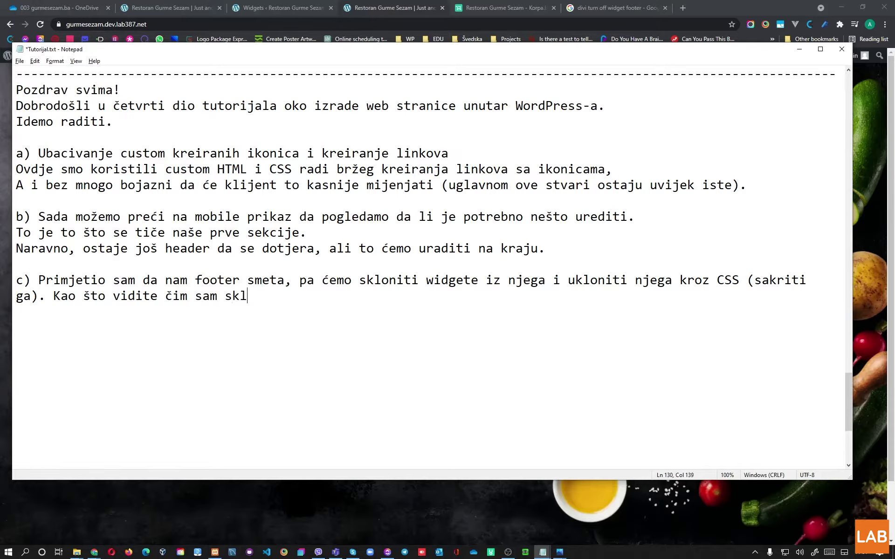
pyautogui.write('onio widgete footer se')
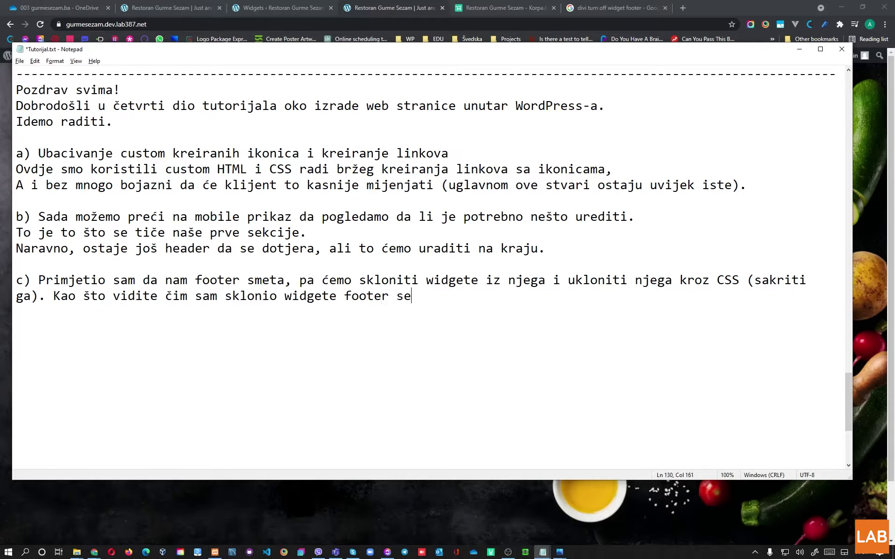
pyautogui.write(' sam skloni')
pyautogui.write('o, tako da u ovom sl')
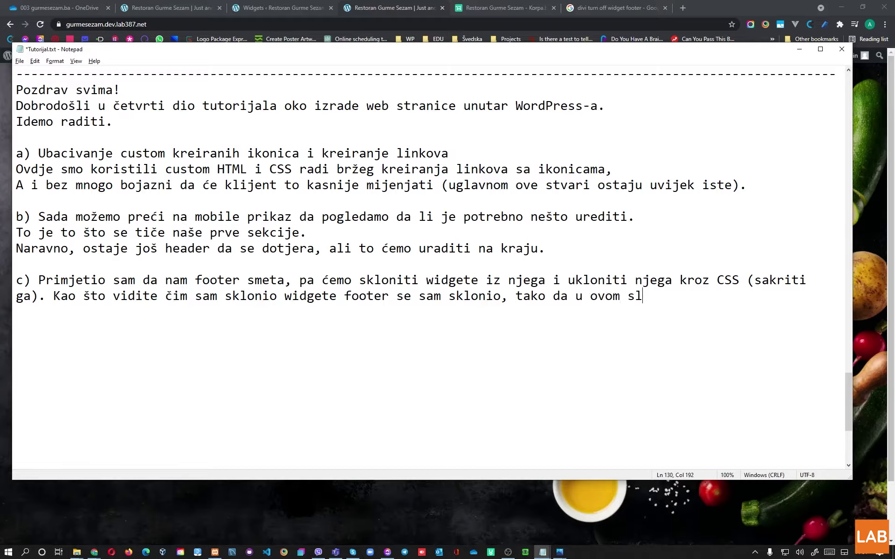
pyautogui.write('učaju i ne mora')
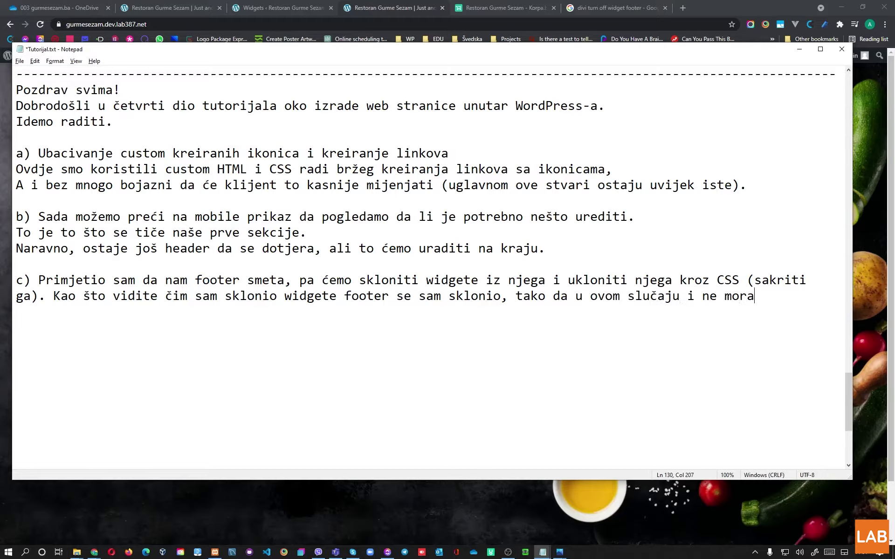
pyautogui.write('mo ga sklanjati kroz CSS.')
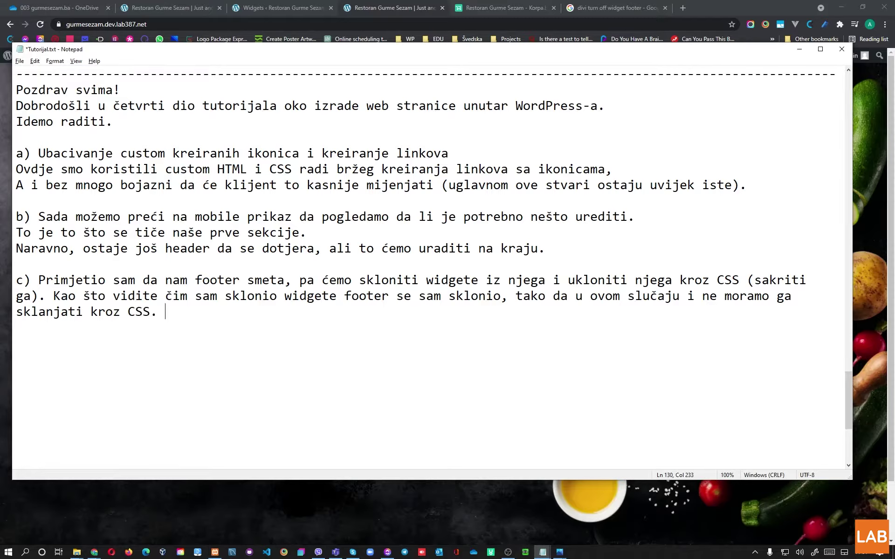
pyautogui.write(' Također, sklonio sa')
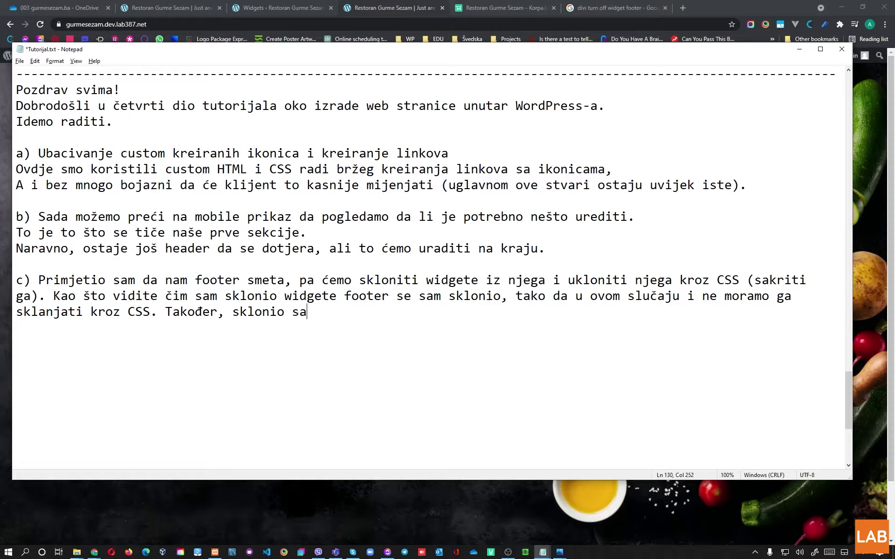
pyautogui.write('m widgete iz sidebar-a, kak')
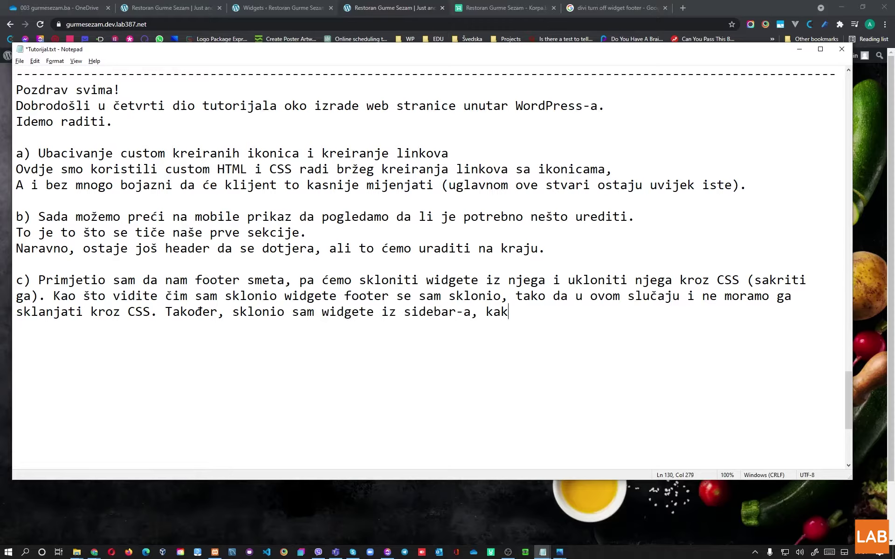
pyautogui.write('o ovdje nećemo uopće imati sideb')
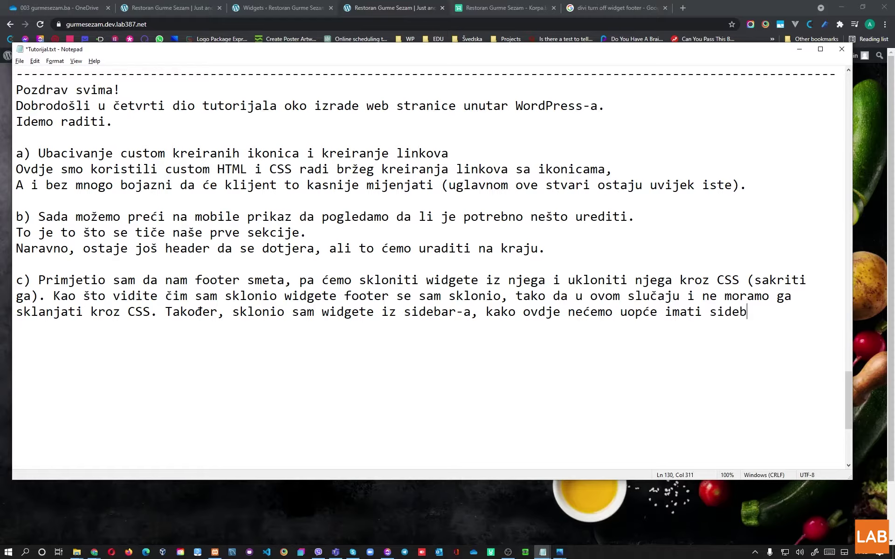
pyautogui.write('ar nigdje.  d) Sada mo')
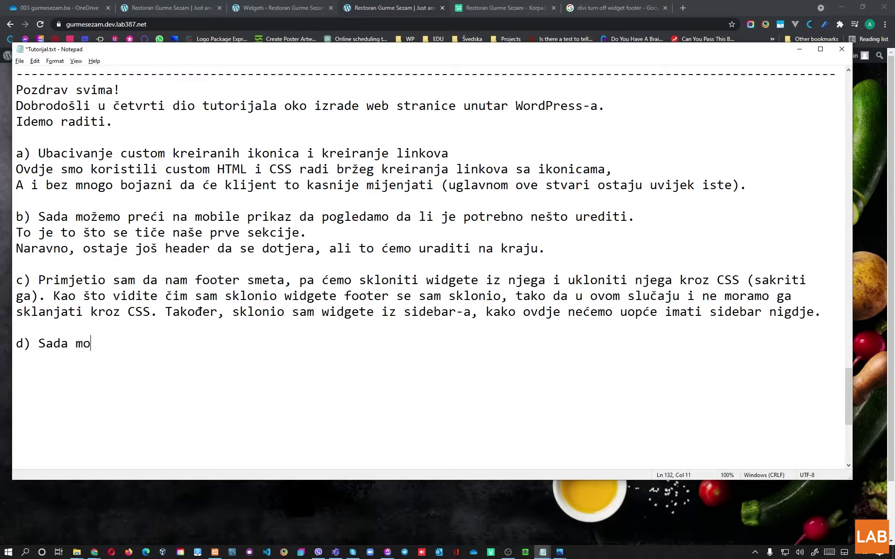
pyautogui.write('žemo preći sa pripremom')
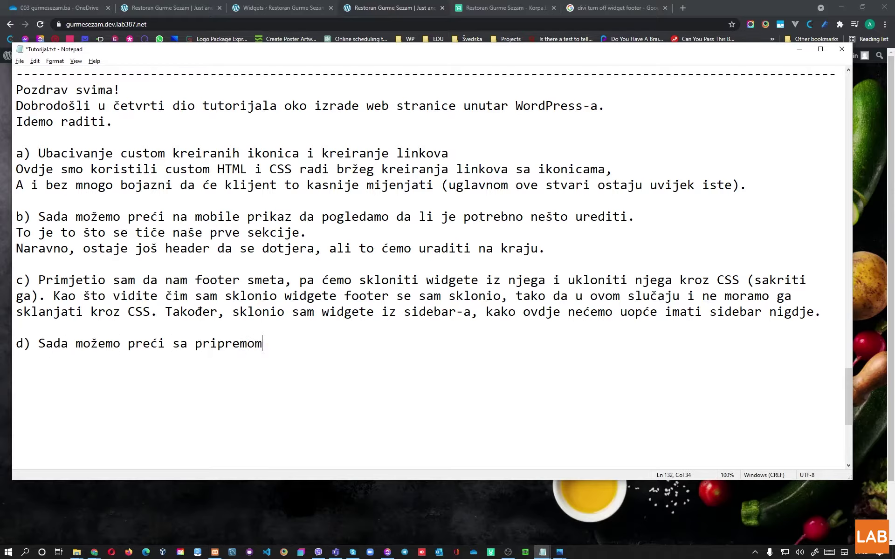
pyautogui.write(' naredne sekcije.')
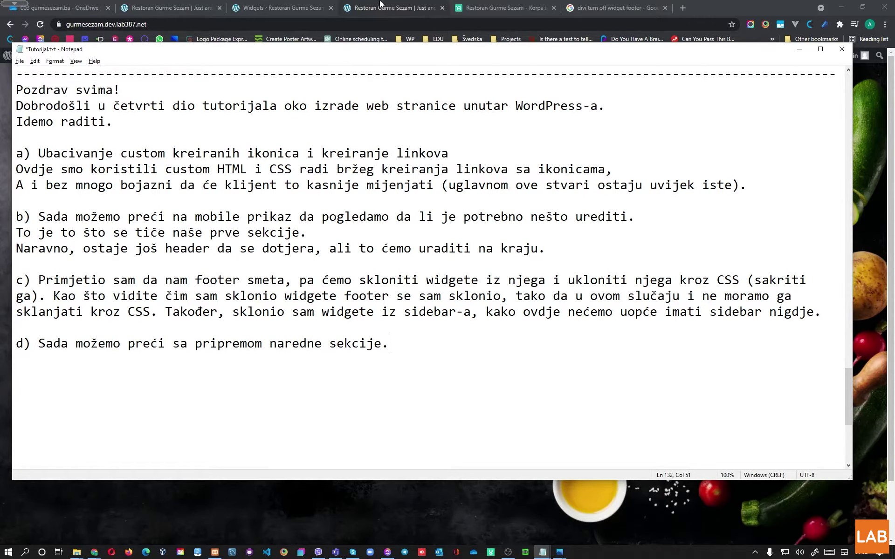
pyautogui.hotkey('alt', 'Tab')
pyautogui.scroll(-1, 369, 280)
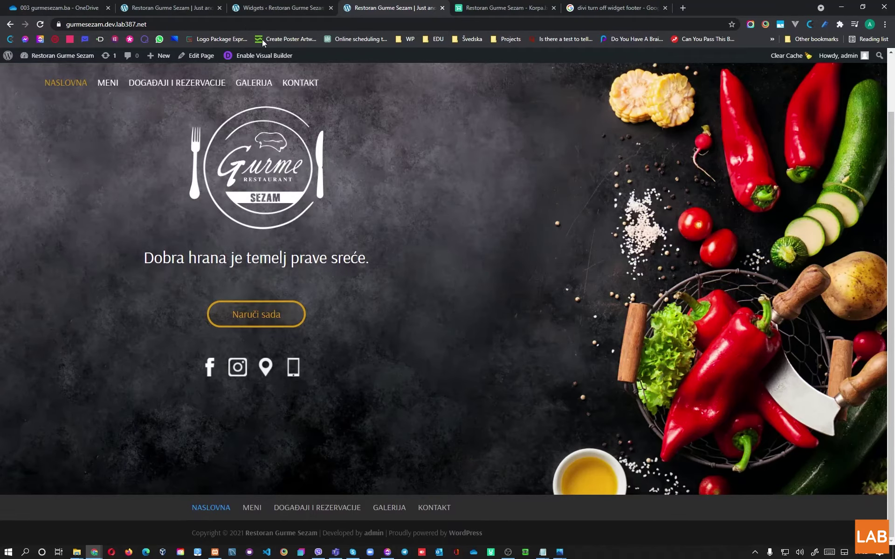
# Step: Insert a Regular section with an empty one-column row below the hero
pyautogui.click(170, 7)
pyautogui.scroll(-5, 354, 326)
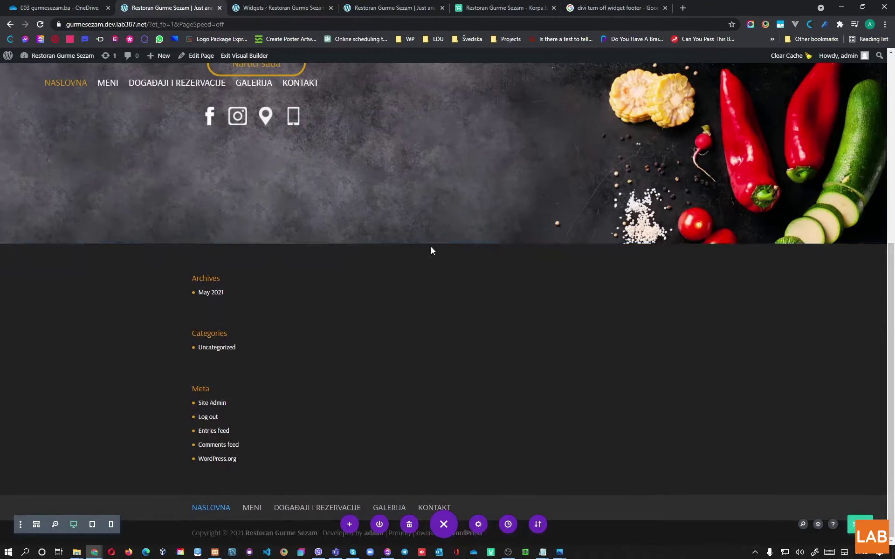
pyautogui.click(429, 246)
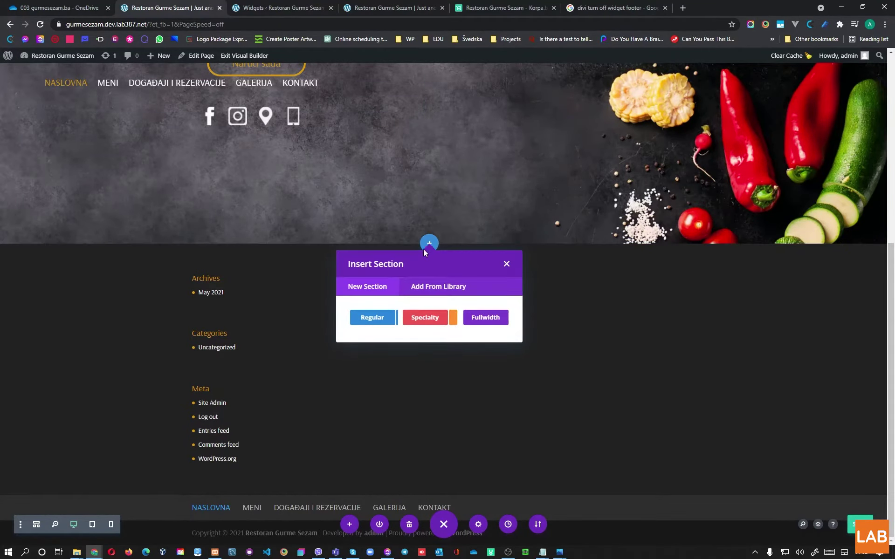
pyautogui.click(368, 320)
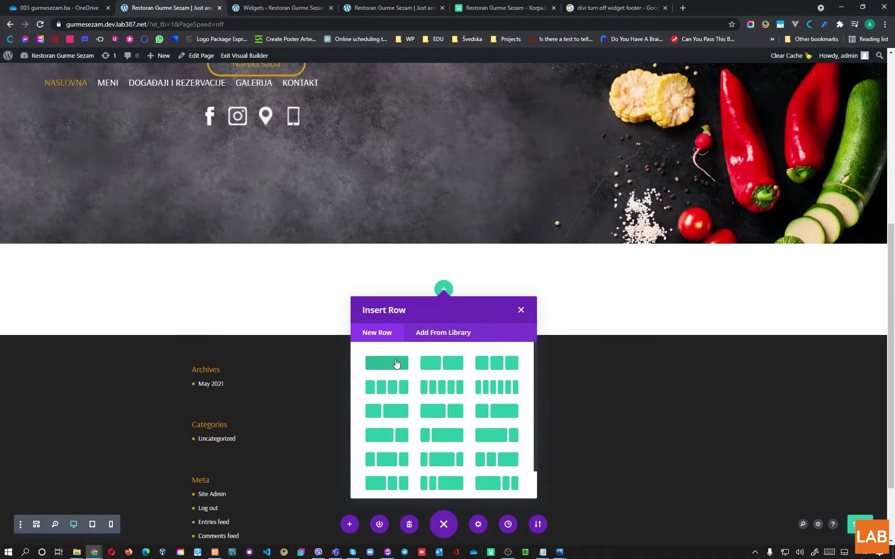
pyautogui.click(387, 364)
pyautogui.click(517, 310)
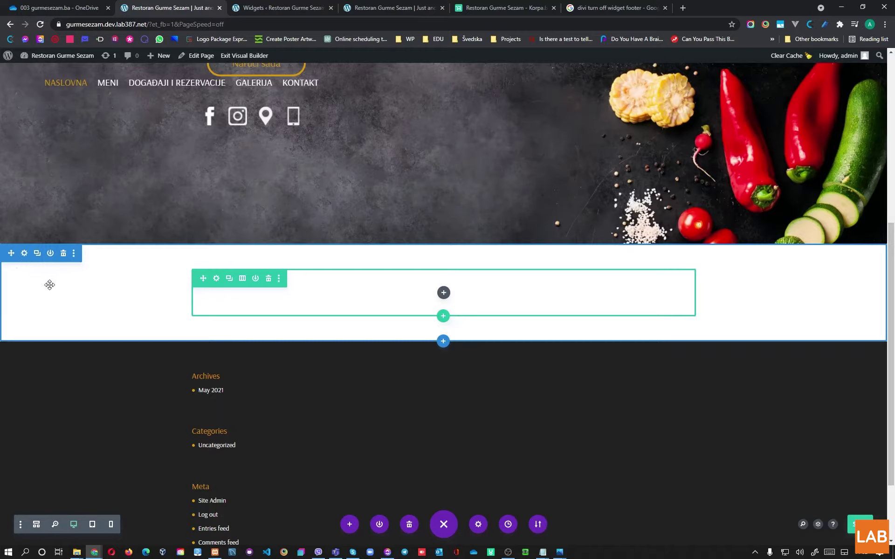
# Step: Review the new section's Design spacing and sizing options, then save the section settings
pyautogui.click(24, 254)
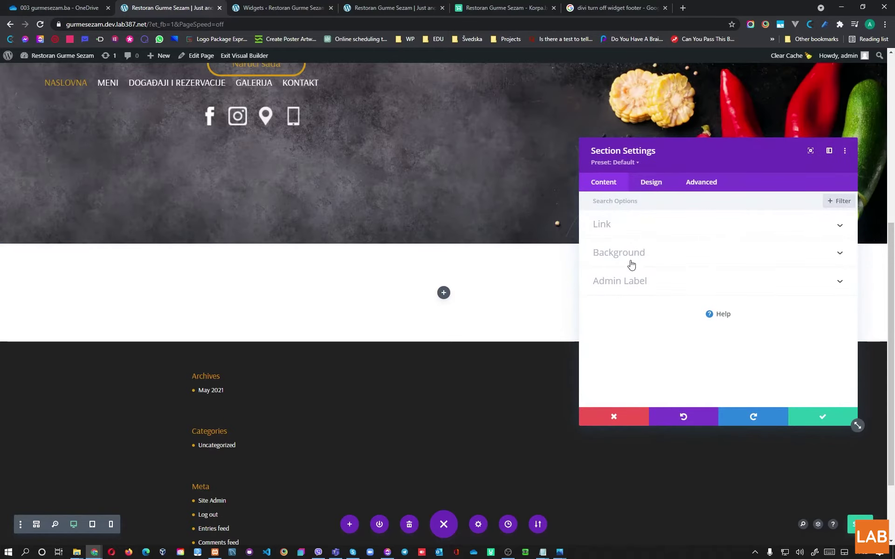
pyautogui.click(650, 182)
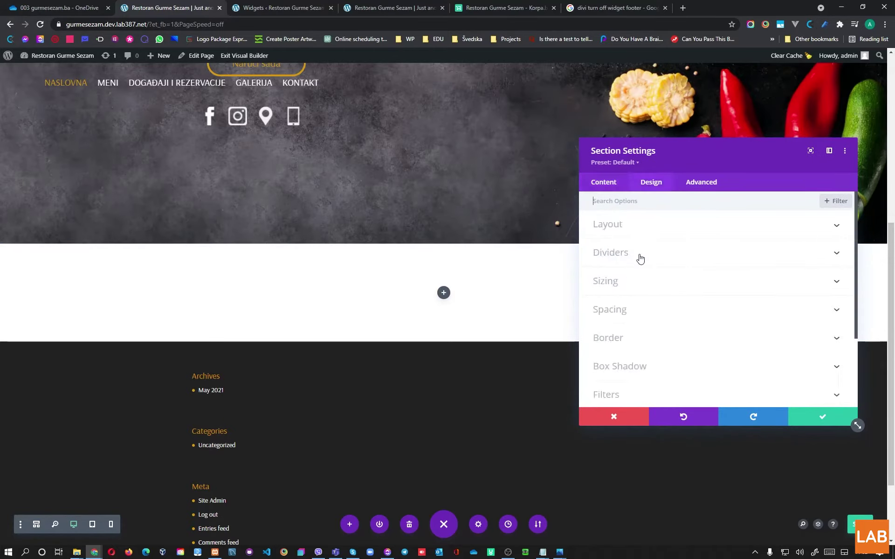
pyautogui.click(625, 302)
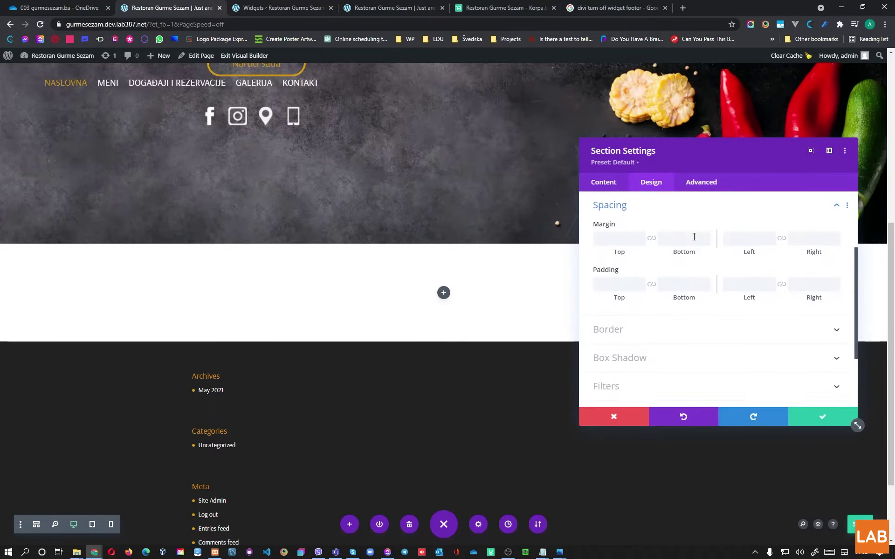
pyautogui.scroll(1, 653, 234)
pyautogui.click(652, 234)
pyautogui.scroll(-1, 741, 286)
pyautogui.scroll(1, 744, 288)
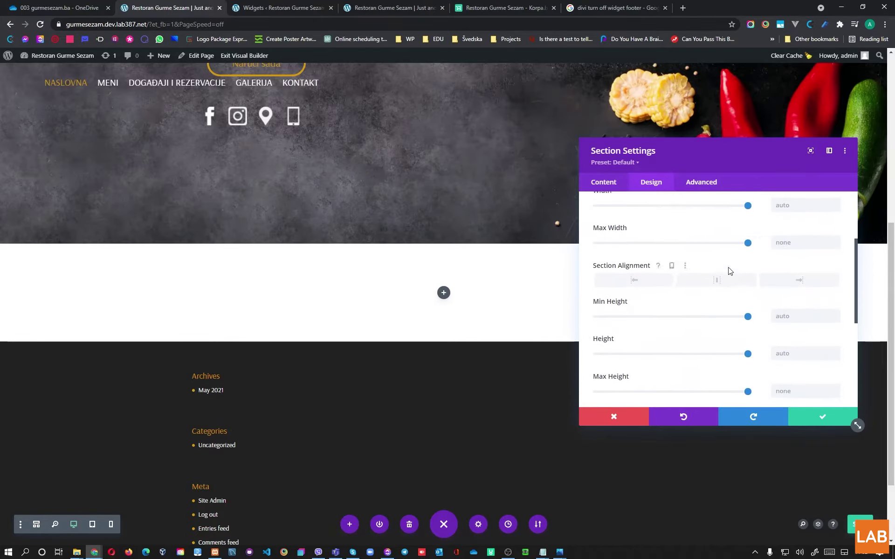
pyautogui.click(817, 419)
pyautogui.scroll(3, 224, 201)
pyautogui.scroll(3, 230, 205)
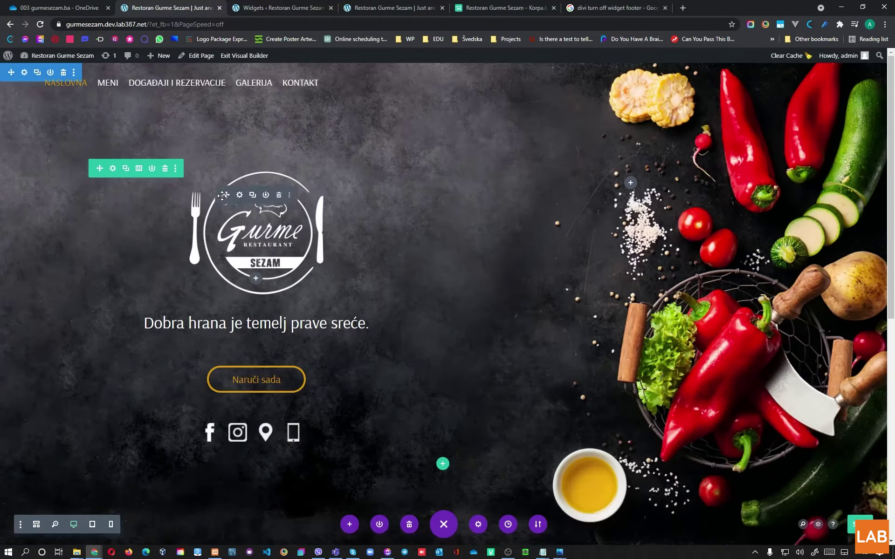
pyautogui.scroll(-9, 223, 200)
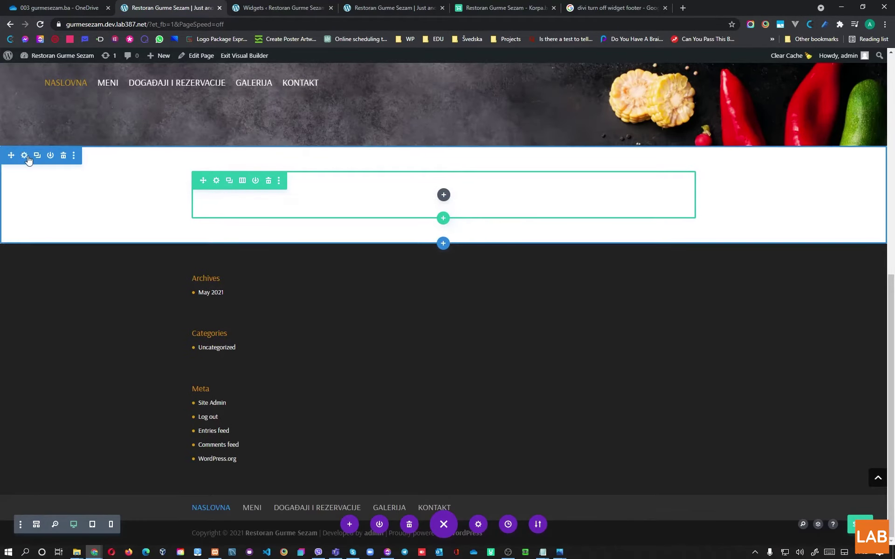
# Step: Give the new section 100% width and max width and a 100vh height, then save
pyautogui.click(27, 158)
pyautogui.click(653, 183)
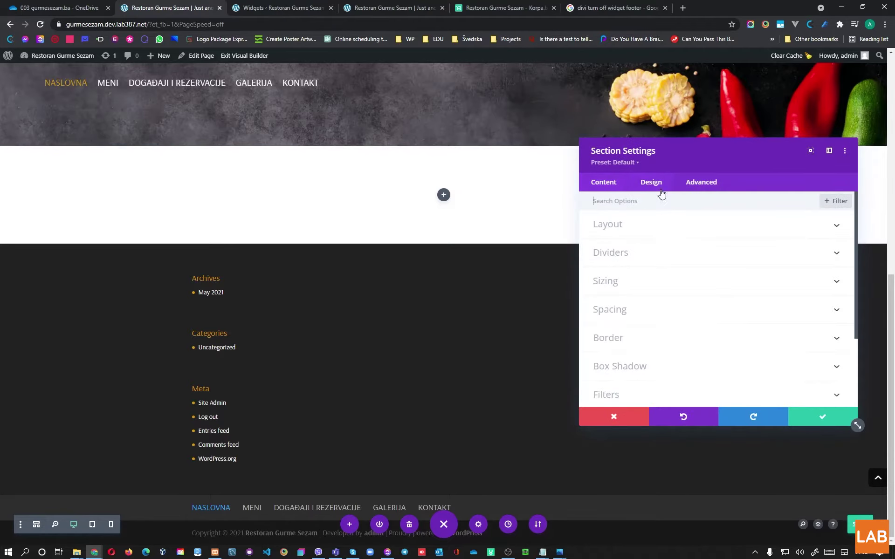
pyautogui.click(657, 280)
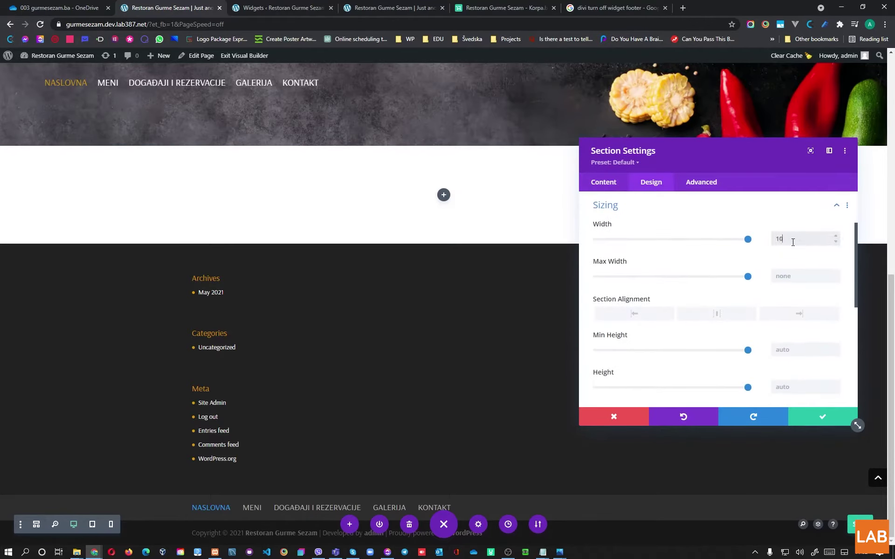
pyautogui.click(790, 277)
pyautogui.scroll(-1, 778, 299)
pyautogui.click(797, 303)
pyautogui.click(775, 337)
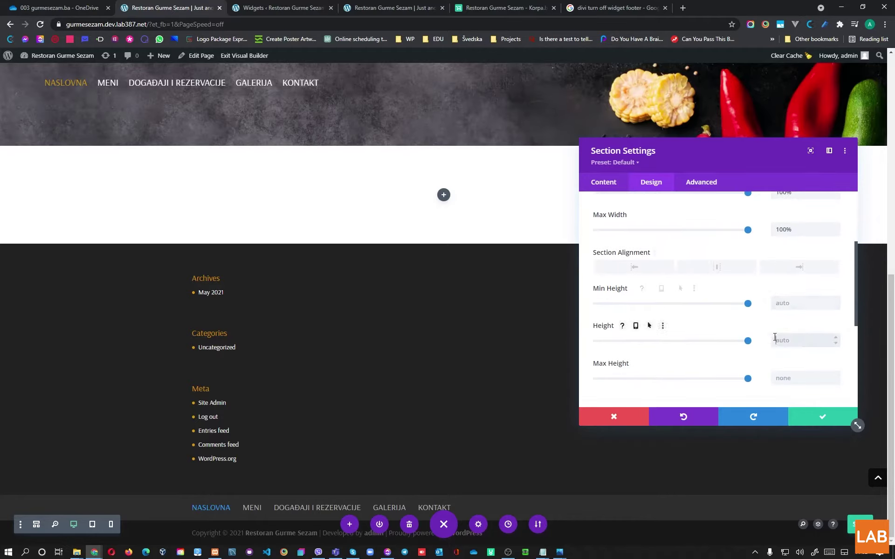
pyautogui.write('100vh')
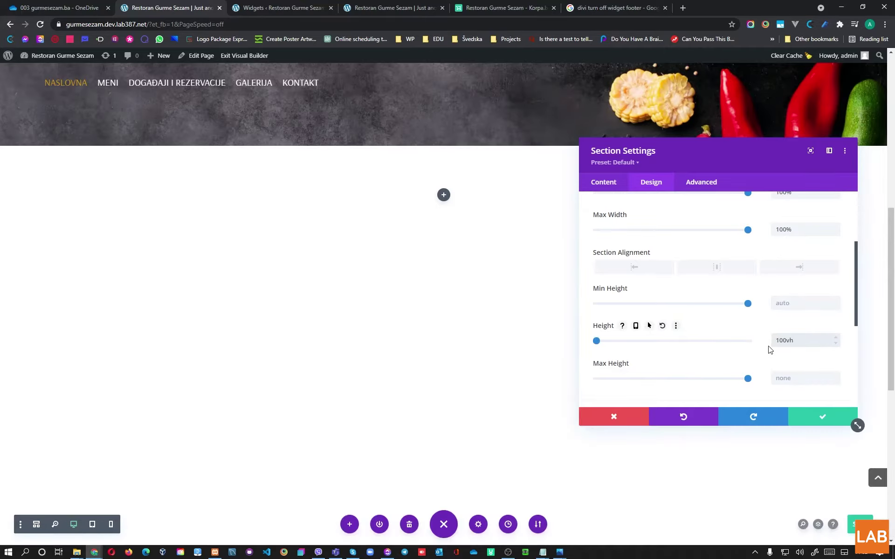
pyautogui.scroll(-2, 446, 281)
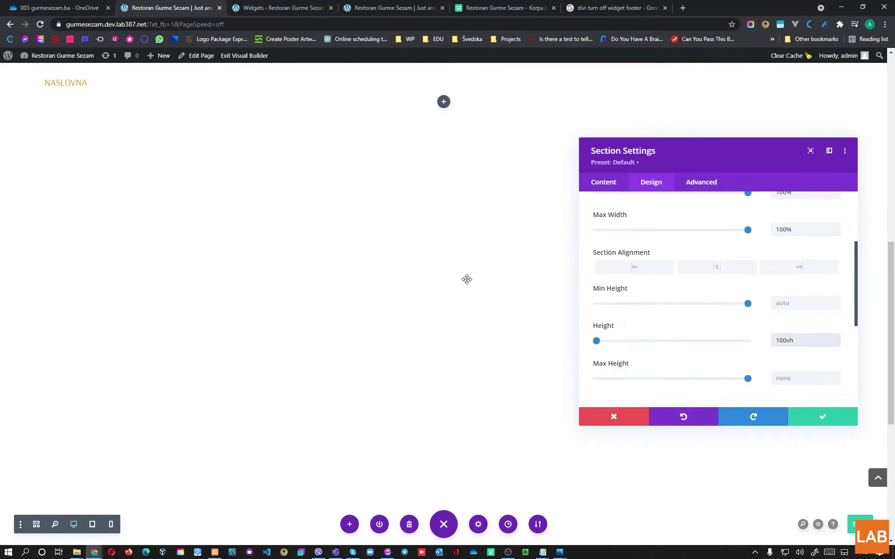
pyautogui.click(821, 417)
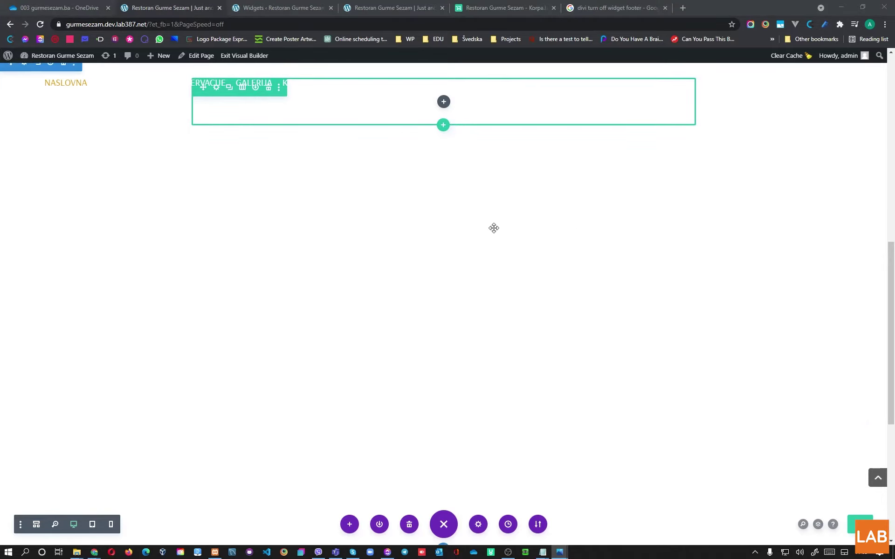
# Step: Reopen the section settings at Advanced > Custom CSS
pyautogui.scroll(2, 393, 191)
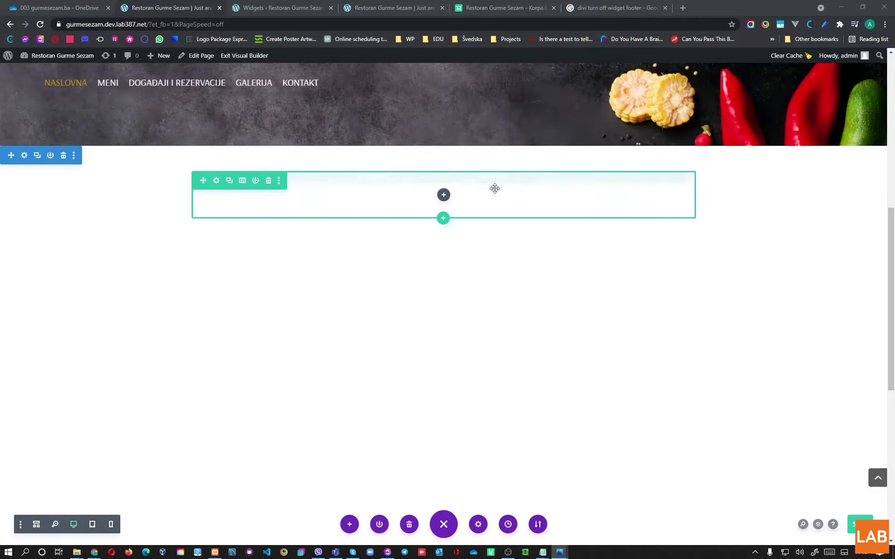
pyautogui.click(23, 156)
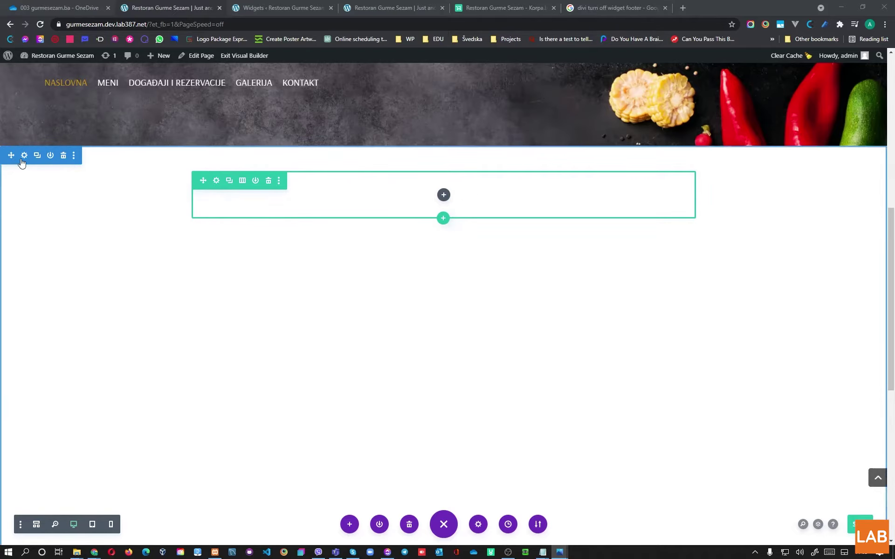
pyautogui.click(705, 181)
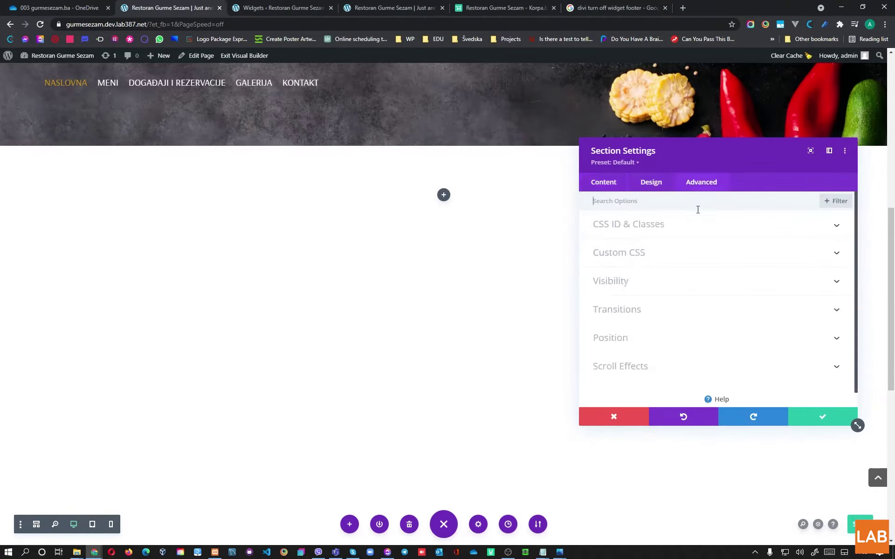
pyautogui.click(635, 253)
pyautogui.scroll(-2, 658, 343)
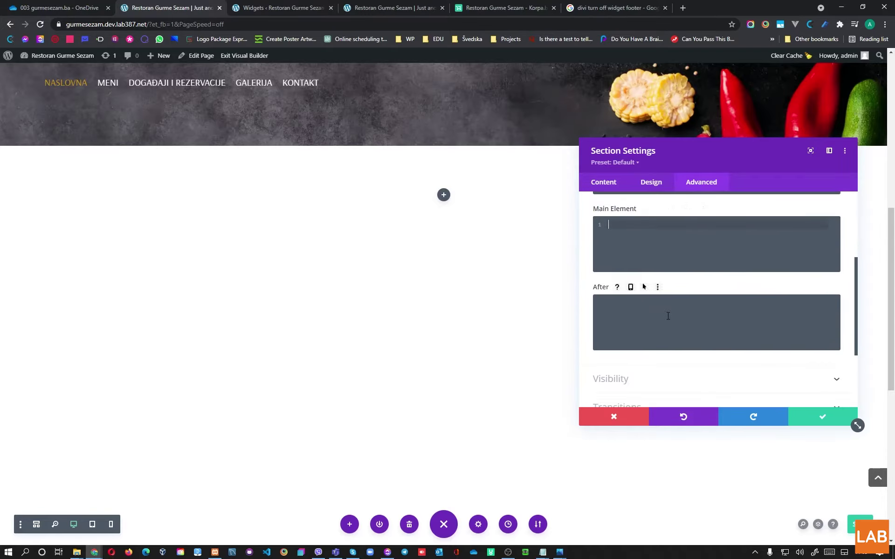